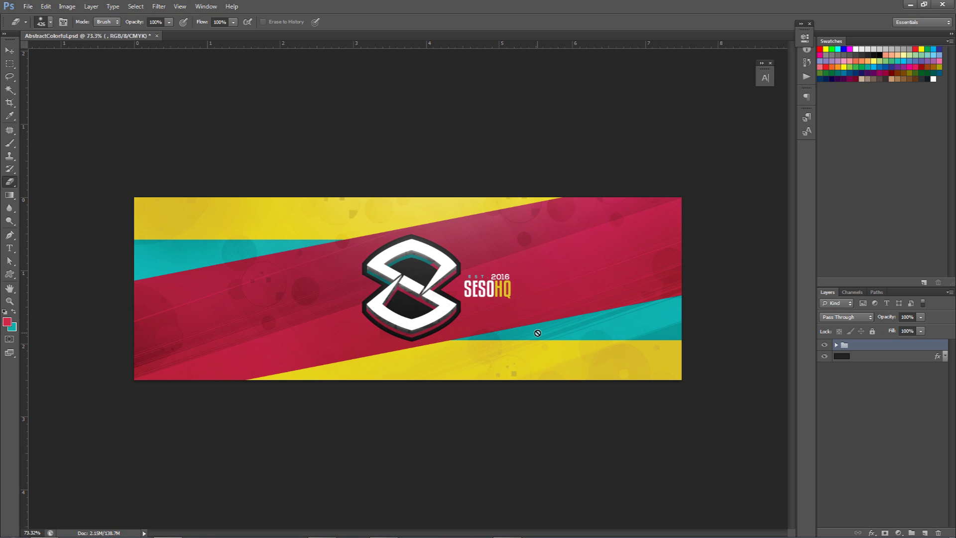
Open the pinned SESOHQ LOGO document.
{"action": "scroll", "coordinate": [490, 306], "scroll_direction": "up", "scroll_amount": 2}
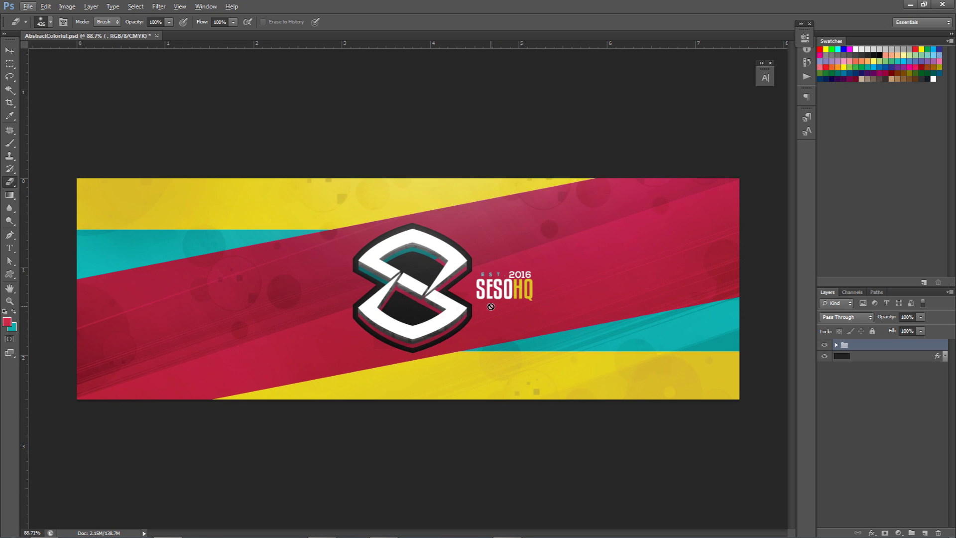
{"action": "key", "text": "v"}
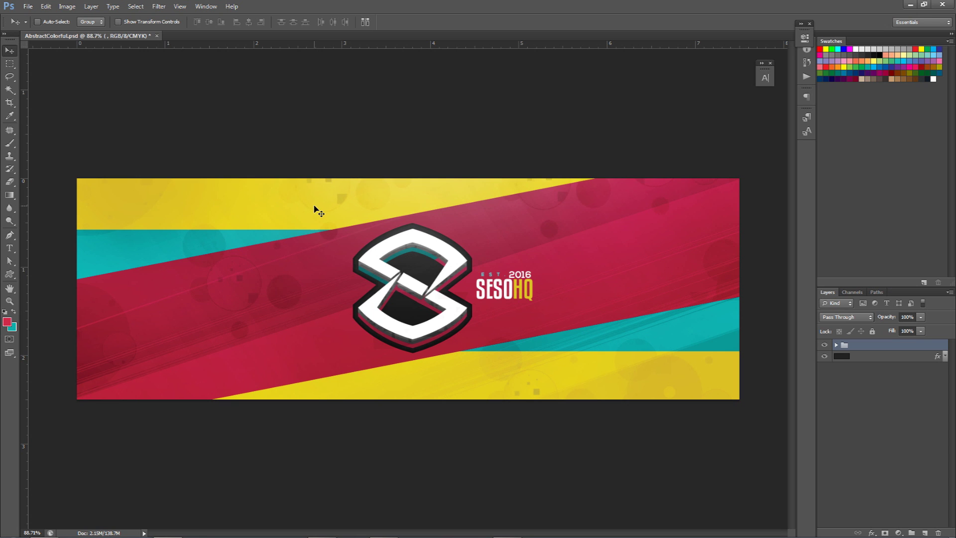
{"action": "right_click", "coordinate": [167, 527]}
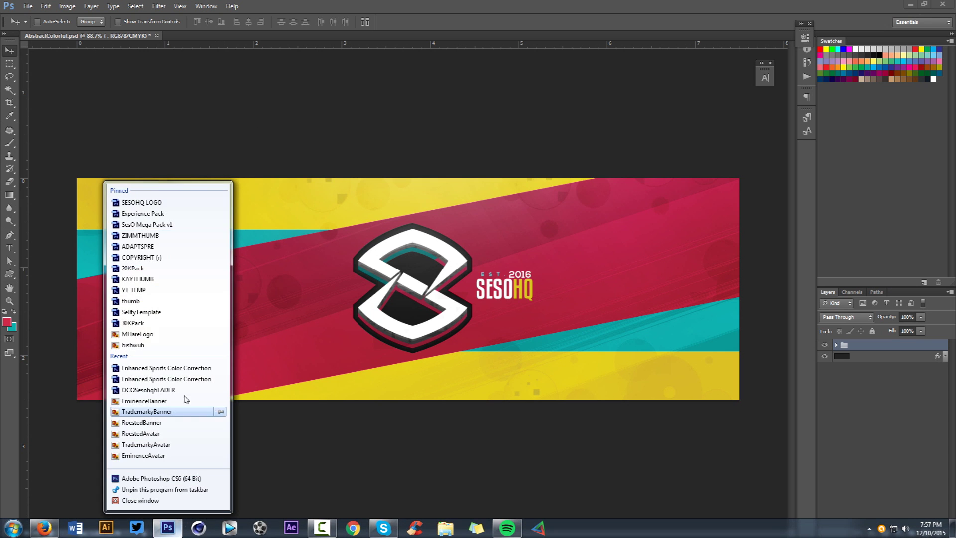
{"action": "left_click", "coordinate": [148, 215]}
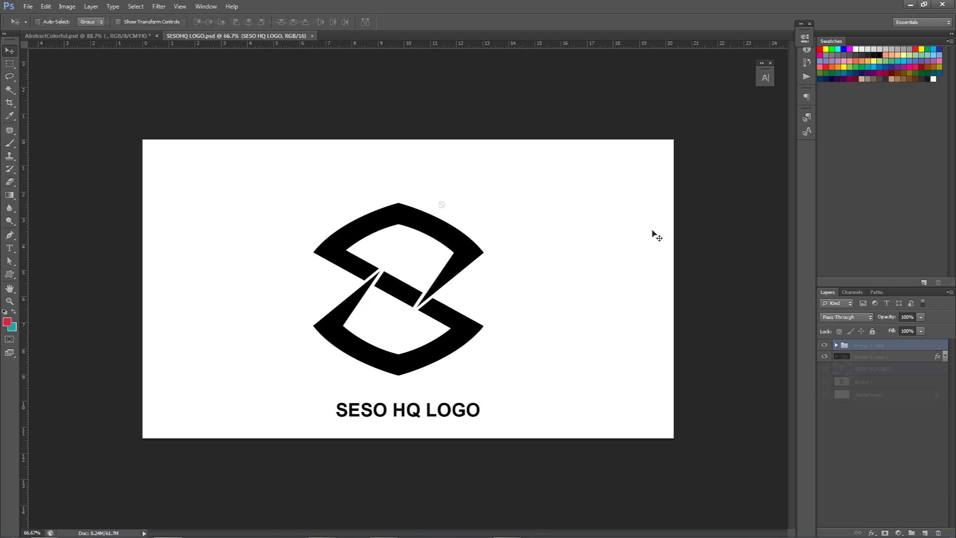
Copy the Group 1 logo layer from SESOHQ LOGO into the AbstractColorful banner.
{"action": "key", "text": "e"}
{"action": "left_click", "coordinate": [865, 381]}
{"action": "left_click_drag", "start_coordinate": [508, 278], "coordinate": [177, 103]}
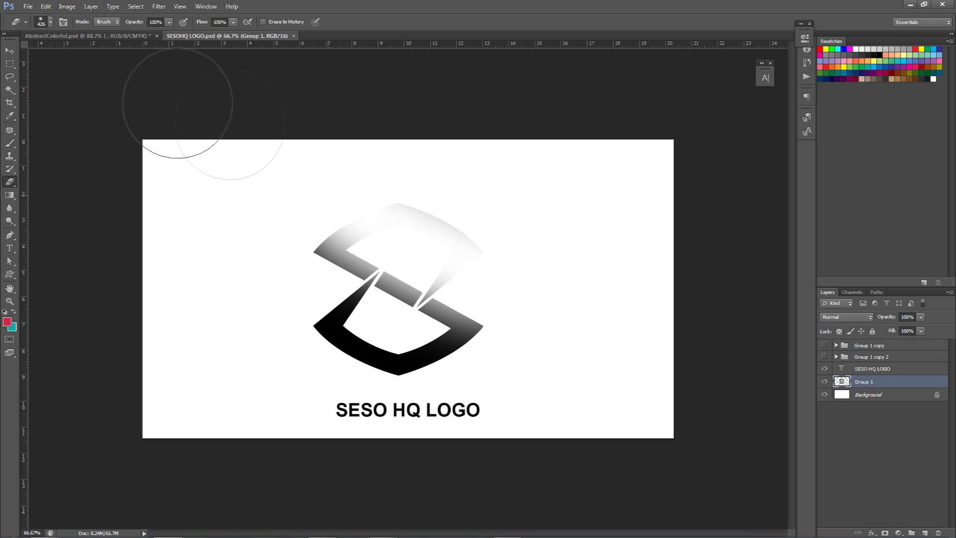
{"action": "key", "text": "ctrl+z"}
{"action": "key", "text": "v"}
{"action": "mouse_move", "coordinate": [489, 284]}
{"action": "left_mouse_down"}
{"action": "mouse_move", "coordinate": [131, 38]}
{"action": "mouse_move", "coordinate": [469, 252]}
{"action": "left_mouse_up"}
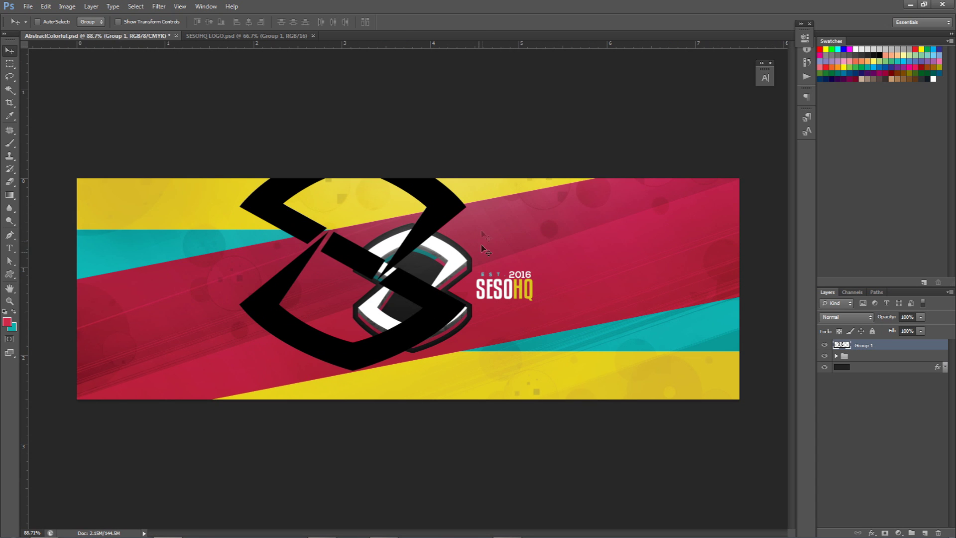
Scale the imported logo down to match the banner's existing logo, align it on top, and close the SESOHQ LOGO document.
{"action": "key", "text": "ctrl+t"}
{"action": "left_click_drag", "start_coordinate": [465, 146], "coordinate": [470, 230]}
{"action": "key", "text": "Return"}
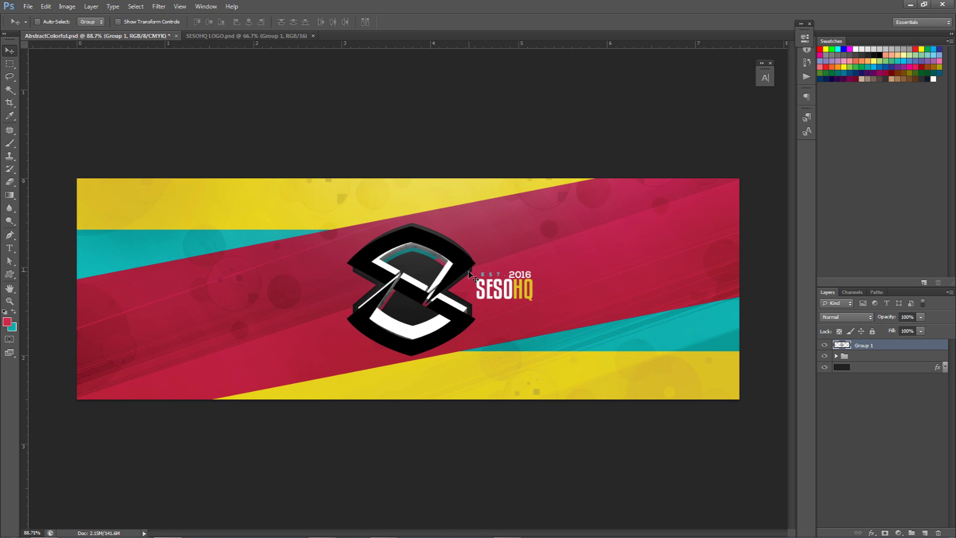
{"action": "key", "text": "ctrl+t"}
{"action": "left_click_drag", "start_coordinate": [473, 226], "coordinate": [466, 239]}
{"action": "left_click_drag", "start_coordinate": [446, 280], "coordinate": [459, 238]}
{"action": "key", "text": "ctrl+z"}
{"action": "key", "text": "Return"}
{"action": "left_click_drag", "start_coordinate": [440, 301], "coordinate": [445, 284]}
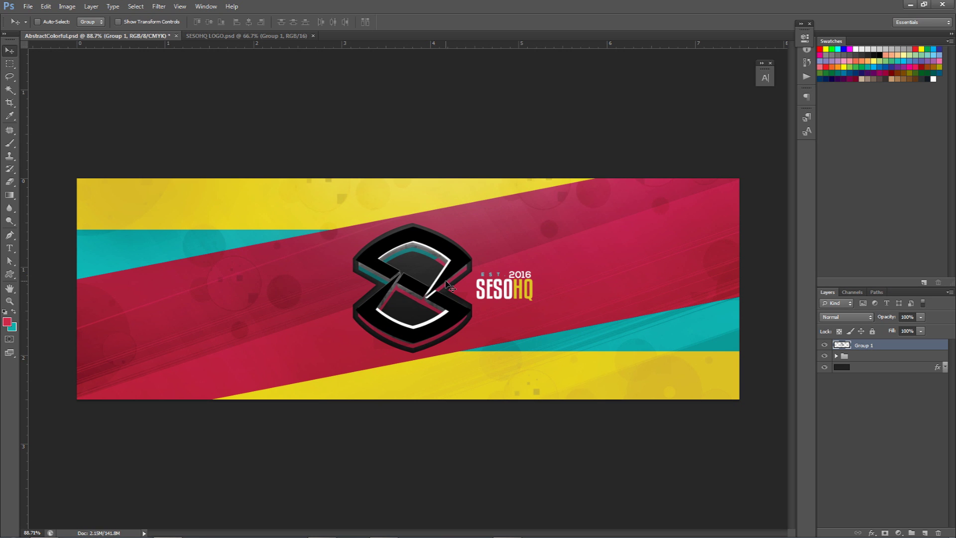
{"action": "left_click", "coordinate": [313, 36]}
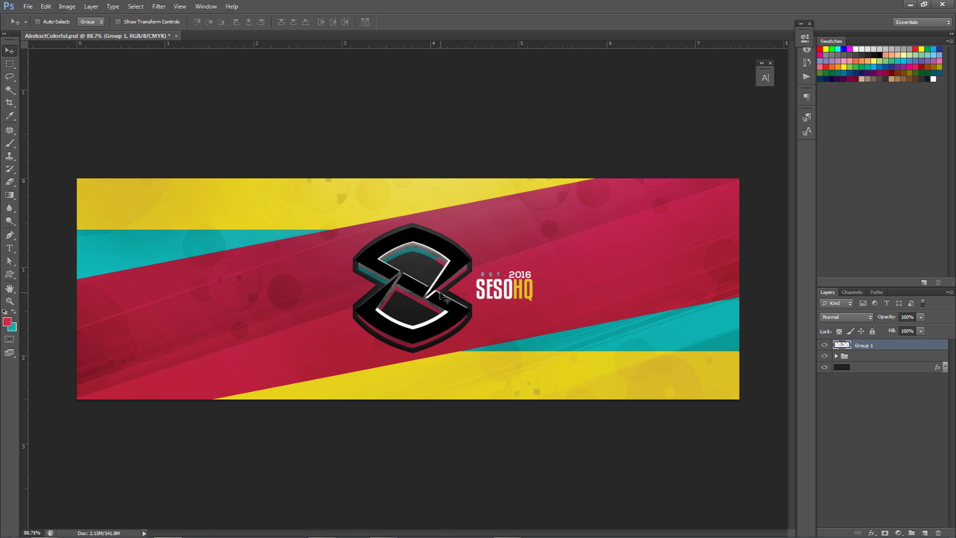
Hide the finished artwork group and rename the imported Group 1 layer to Logo.
{"action": "left_click", "coordinate": [824, 355]}
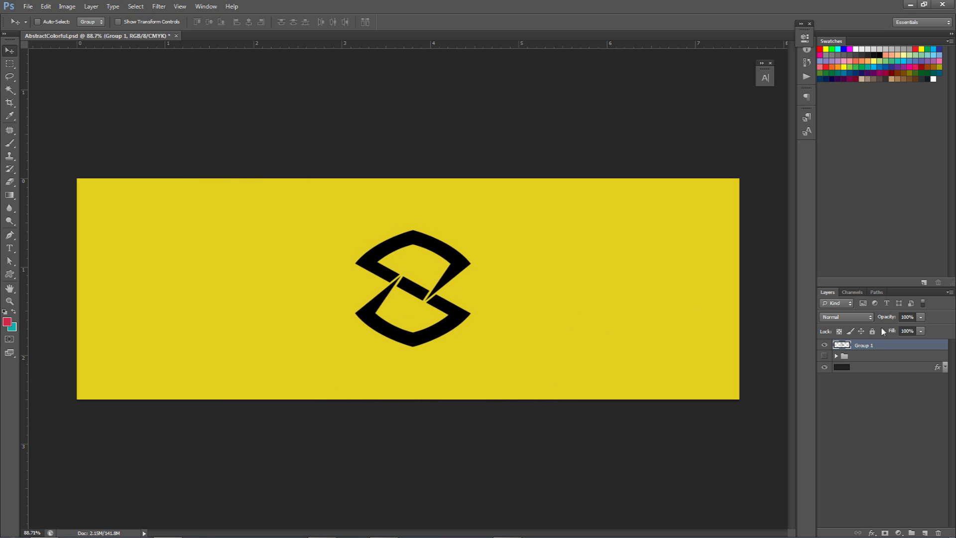
{"action": "double_click", "coordinate": [864, 345]}
{"action": "type", "text": "Logo"}
{"action": "key", "text": "Return"}
Duplicate the Logo layer and rename the copy placed beneath it to Logoo.
{"action": "key", "text": "ctrl+j"}
{"action": "left_click", "coordinate": [862, 357]}
{"action": "left_click_drag", "start_coordinate": [872, 347], "coordinate": [868, 356]}
{"action": "double_click", "coordinate": [865, 356]}
{"action": "type", "text": "Logoo"}
{"action": "key", "text": "Return"}
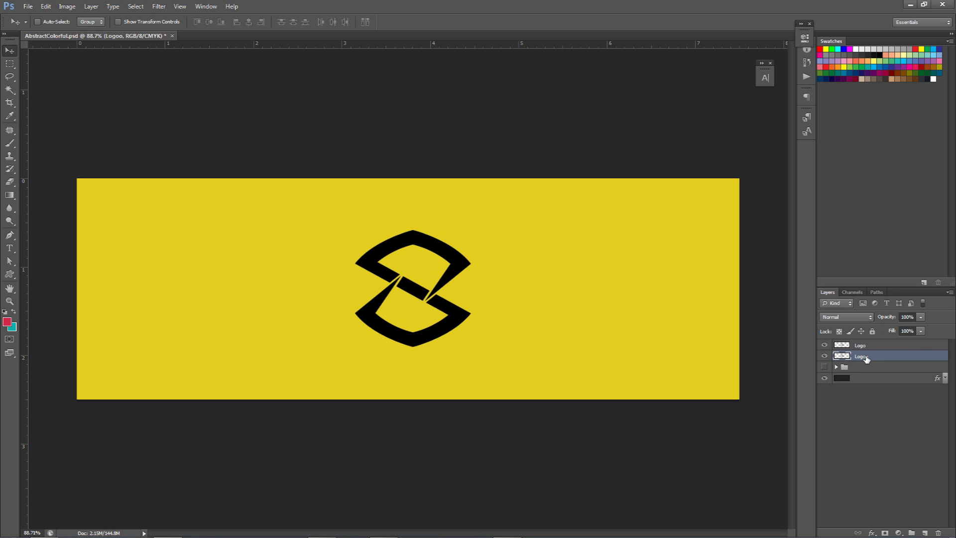
Set the Logoo layer's opacity to 50% and shift it slightly straight down below the Logo shape.
{"action": "left_click", "coordinate": [908, 317]}
{"action": "type", "text": "50"}
{"action": "key", "text": "Return"}
{"action": "left_click_drag", "start_coordinate": [440, 233], "coordinate": [440, 236]}
{"action": "key", "text": "Down"}
{"action": "key", "text": "Down"}
{"action": "key", "text": "Down"}
{"action": "key", "text": "Down"}
{"action": "key", "text": "Up"}
{"action": "key", "text": "Up"}
{"action": "key", "text": "Up"}
{"action": "key", "text": "Down"}
{"action": "key", "text": "Up"}
{"action": "key", "text": "Down"}
{"action": "key", "text": "Up"}
{"action": "key", "text": "Down"}
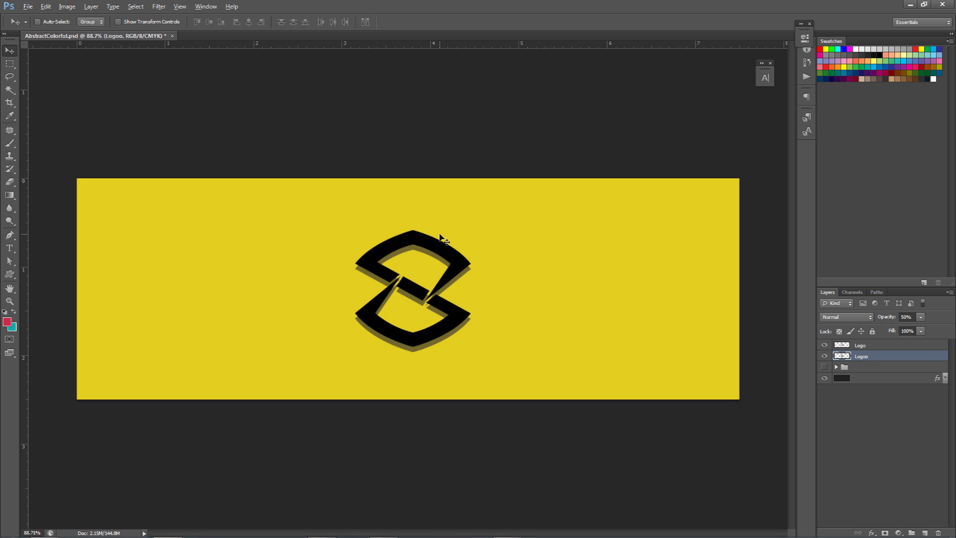
Examine the gaps between the logo's corners and the offset copy where the extrusion sides need filling.
{"action": "scroll", "coordinate": [418, 261], "scroll_direction": "up", "scroll_amount": 5}
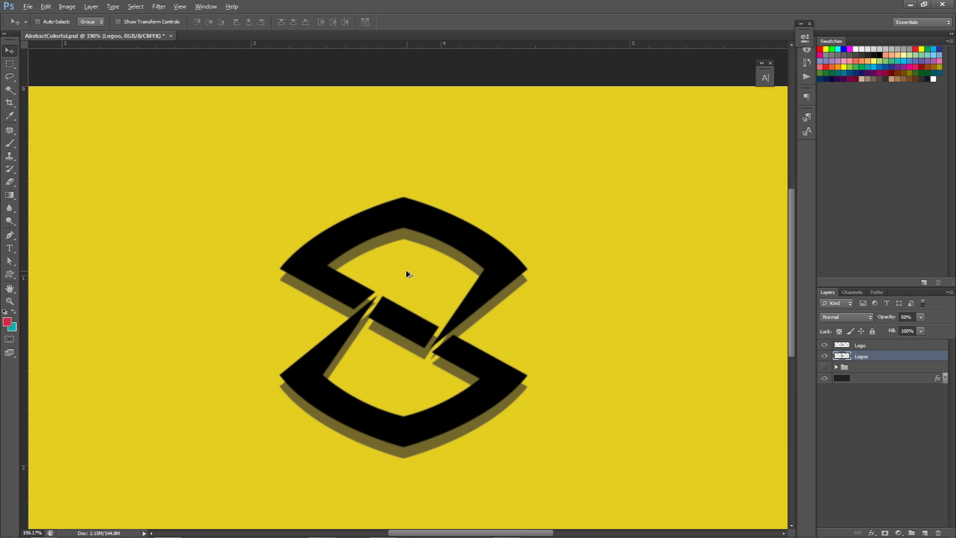
{"action": "key", "text": "alt"}
{"action": "left_click_drag", "start_coordinate": [401, 289], "coordinate": [421, 239]}
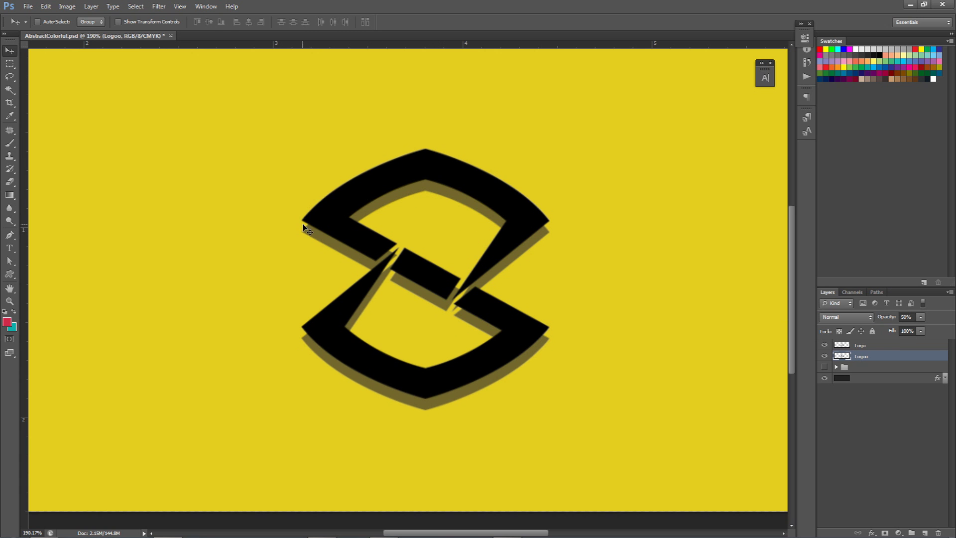
{"action": "scroll", "coordinate": [299, 226], "scroll_direction": "up", "scroll_amount": 5}
{"action": "key", "text": "alt"}
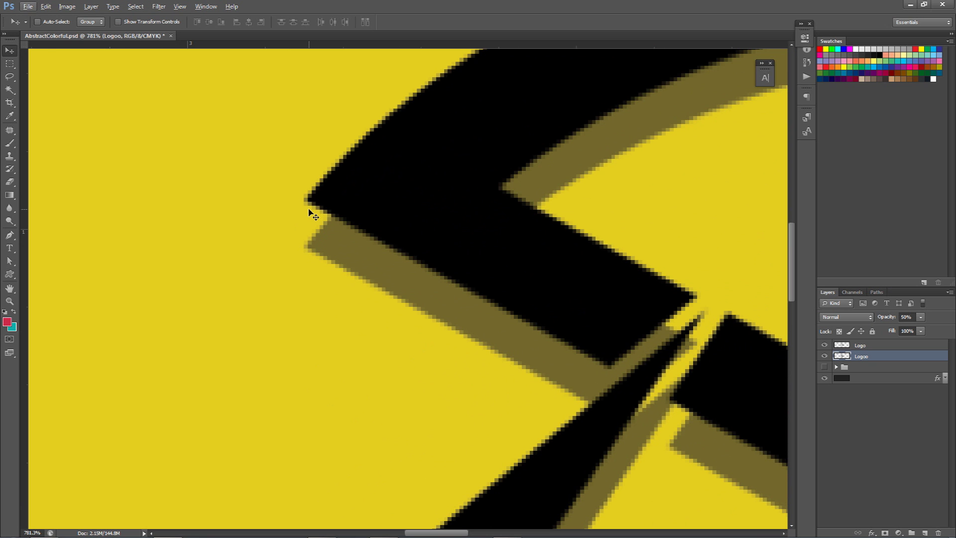
{"action": "key", "text": "space"}
{"action": "left_click_drag", "start_coordinate": [464, 273], "coordinate": [289, 219]}
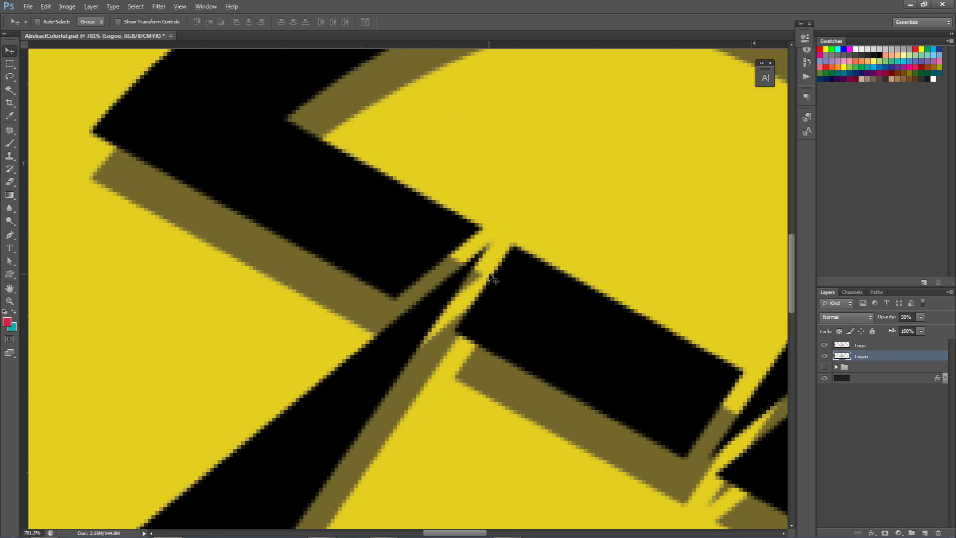
{"action": "scroll", "coordinate": [489, 275], "scroll_direction": "down", "scroll_amount": 3}
{"action": "key", "text": "space"}
{"action": "left_click_drag", "start_coordinate": [461, 265], "coordinate": [456, 207]}
{"action": "scroll", "coordinate": [457, 208], "scroll_direction": "down", "scroll_amount": 4}
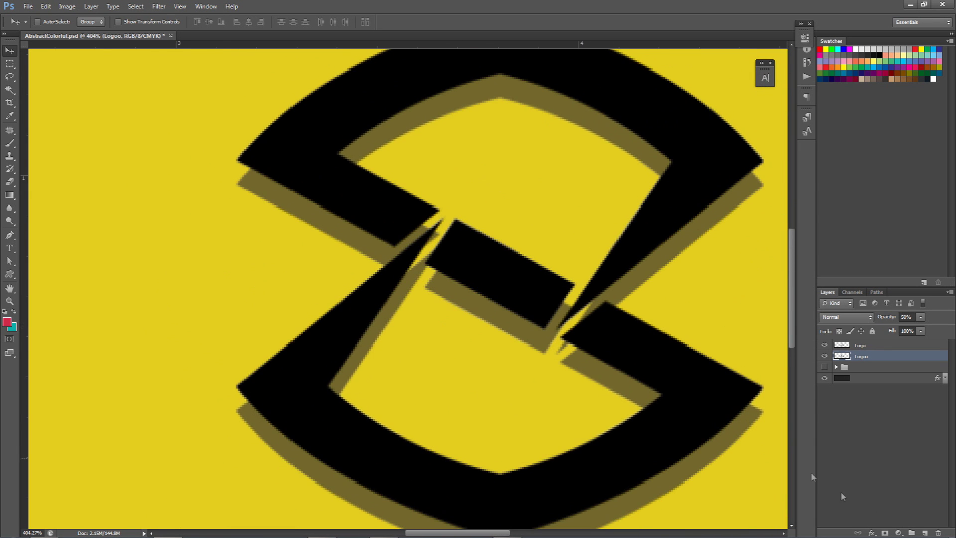
Add a new layer between Logo and Logoo and outline the extrusion beneath the logo's upper-left arm with a closed Pen path.
{"action": "mouse_move", "coordinate": [916, 504]}
{"action": "left_click", "coordinate": [924, 532]}
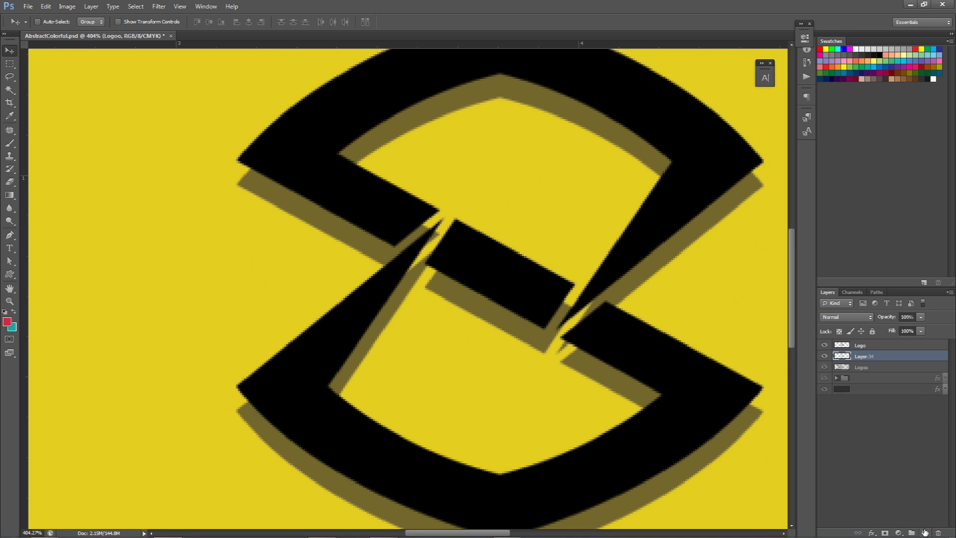
{"action": "key", "text": "p"}
{"action": "scroll", "coordinate": [240, 163], "scroll_direction": "up", "scroll_amount": 4}
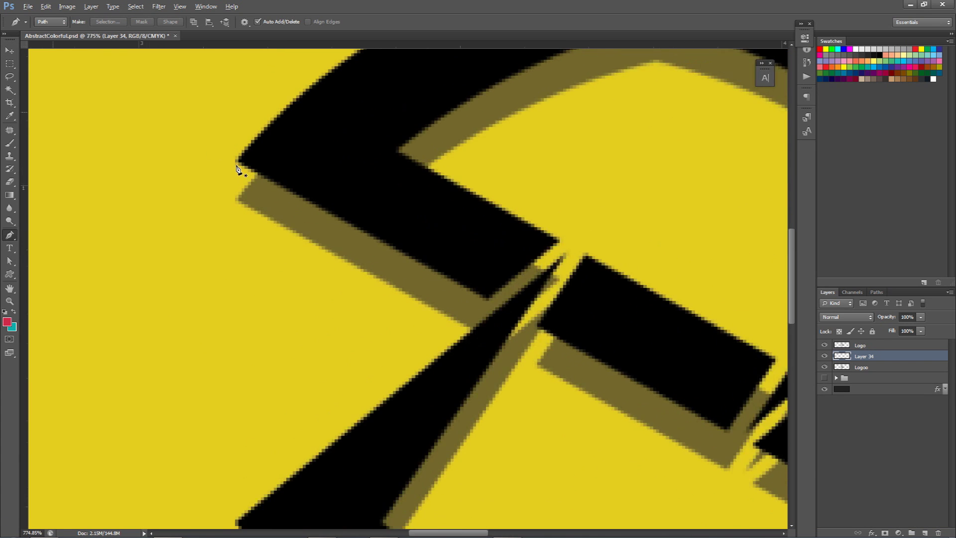
{"action": "left_click", "coordinate": [239, 161]}
{"action": "left_click", "coordinate": [243, 214]}
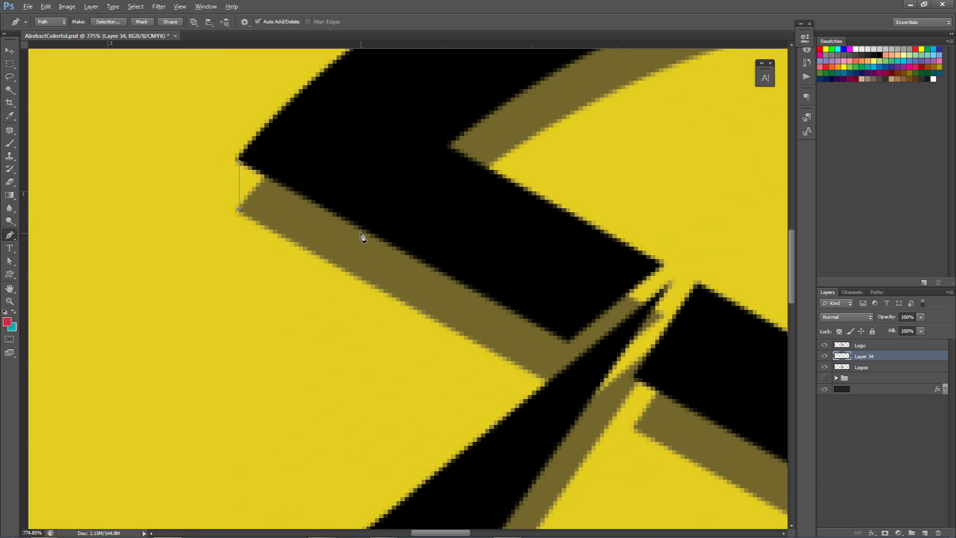
{"action": "scroll", "coordinate": [363, 239], "scroll_direction": "down", "scroll_amount": 1}
{"action": "left_click", "coordinate": [516, 357]}
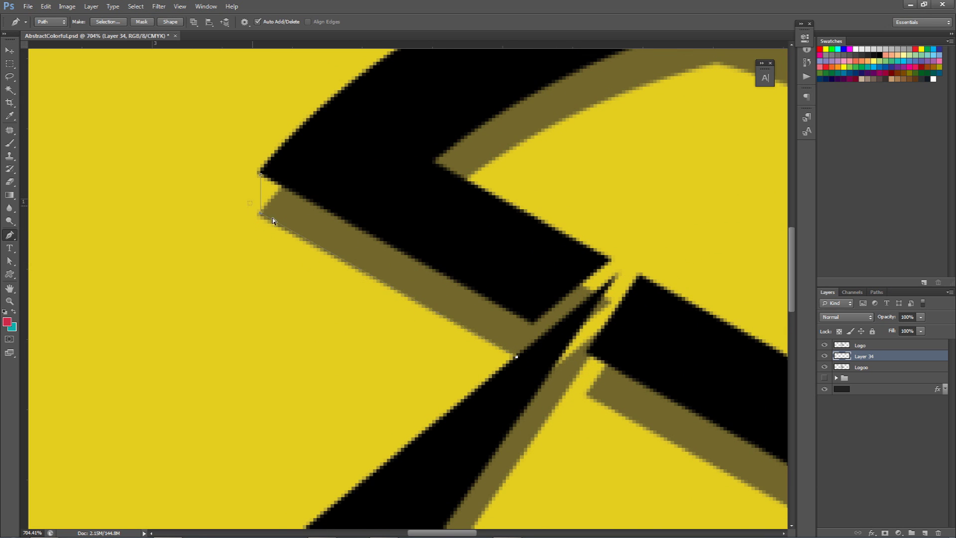
{"action": "key", "text": "Down"}
{"action": "left_click", "coordinate": [516, 356]}
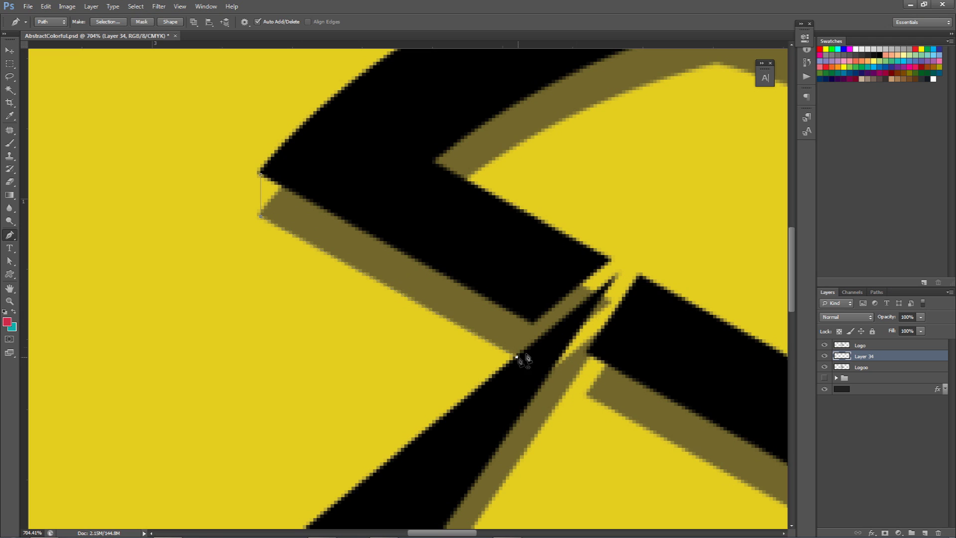
{"action": "left_click", "coordinate": [611, 304]}
{"action": "left_click", "coordinate": [611, 259]}
{"action": "left_click", "coordinate": [464, 245]}
{"action": "left_click", "coordinate": [344, 163]}
{"action": "left_click", "coordinate": [261, 174]}
Outline the extrusion under the upper arch's inner edge with a closed Pen path, curving along the offset copy and returning inside the black shape.
{"action": "scroll", "coordinate": [620, 244], "scroll_direction": "down", "scroll_amount": 1}
{"action": "left_click_drag", "start_coordinate": [617, 256], "coordinate": [475, 281]}
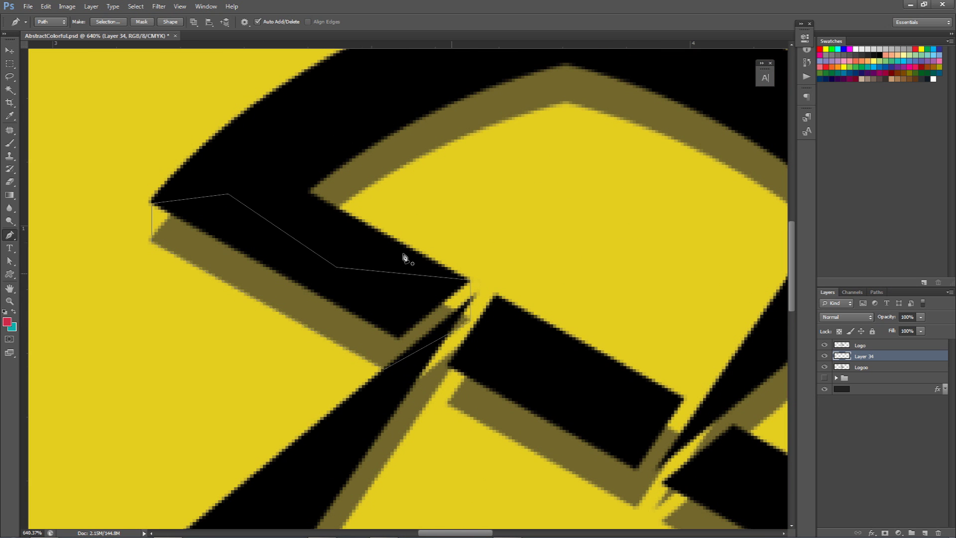
{"action": "left_click", "coordinate": [333, 209]}
{"action": "left_click_drag", "start_coordinate": [565, 102], "coordinate": [606, 112]}
{"action": "left_click_drag", "start_coordinate": [523, 88], "coordinate": [416, 138]}
{"action": "left_click", "coordinate": [565, 101], "text": "alt"}
{"action": "left_click_drag", "start_coordinate": [675, 166], "coordinate": [453, 173]}
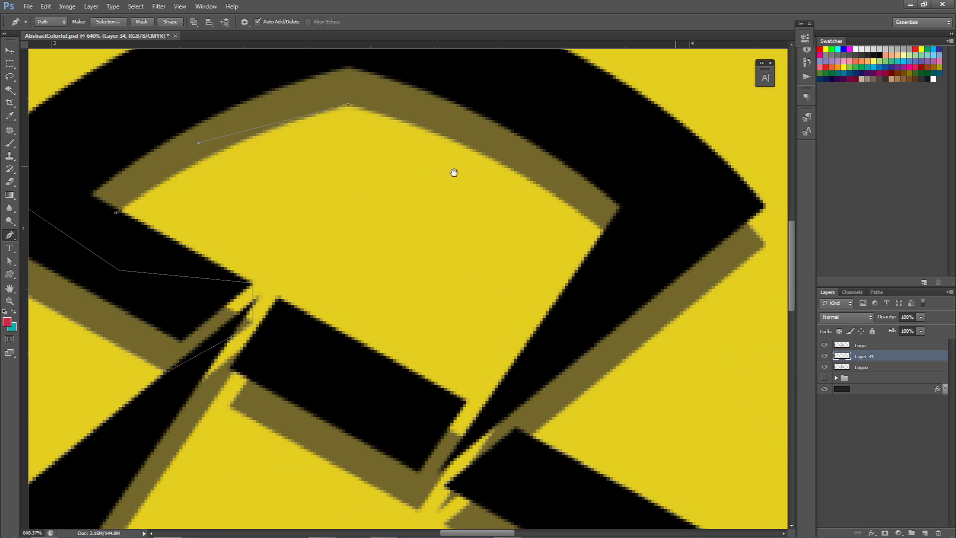
{"action": "left_click_drag", "start_coordinate": [605, 244], "coordinate": [498, 141]}
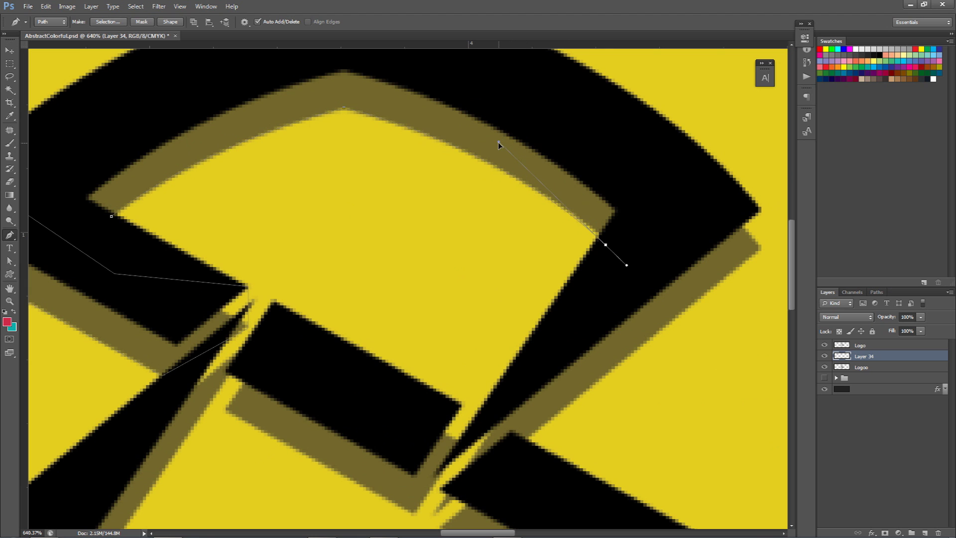
{"action": "left_click", "coordinate": [605, 245], "text": "alt"}
{"action": "scroll", "coordinate": [692, 228], "scroll_direction": "down", "scroll_amount": 3}
{"action": "left_click", "coordinate": [689, 220]}
{"action": "left_click", "coordinate": [586, 133]}
{"action": "left_click", "coordinate": [586, 133]}
{"action": "left_click", "coordinate": [475, 98]}
{"action": "left_click", "coordinate": [381, 126]}
{"action": "left_click", "coordinate": [302, 208]}
{"action": "left_click_drag", "start_coordinate": [312, 227], "coordinate": [319, 228]}
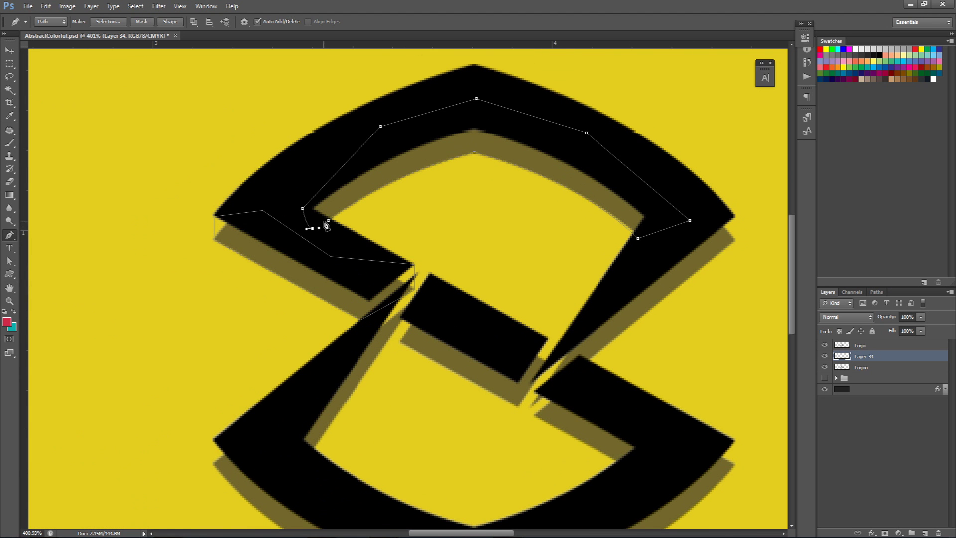
Compare with the finished artwork by temporarily showing its group in place of the three logo layers, and restore the working layers.
{"action": "left_click_drag", "start_coordinate": [471, 232], "coordinate": [416, 203]}
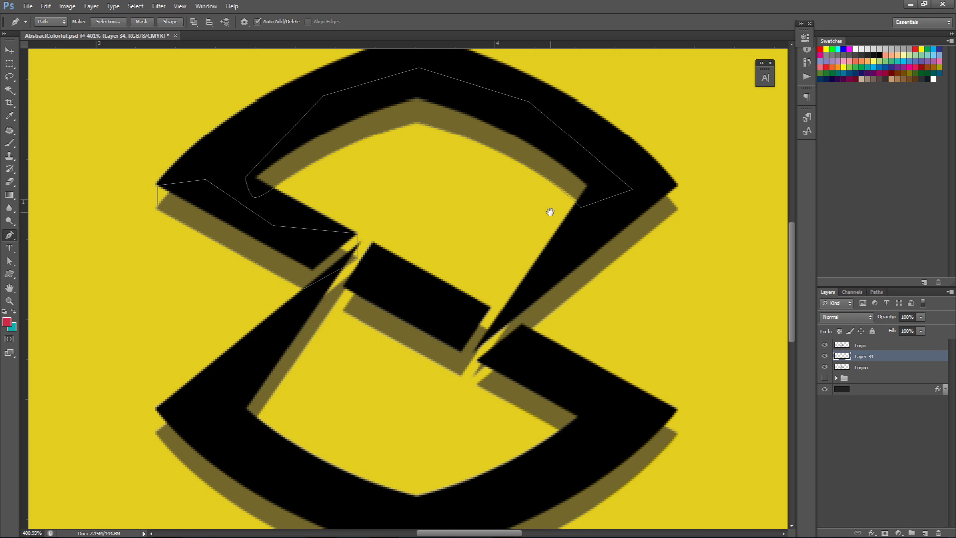
{"action": "left_click_drag", "start_coordinate": [824, 345], "coordinate": [824, 367]}
{"action": "left_click", "coordinate": [824, 377]}
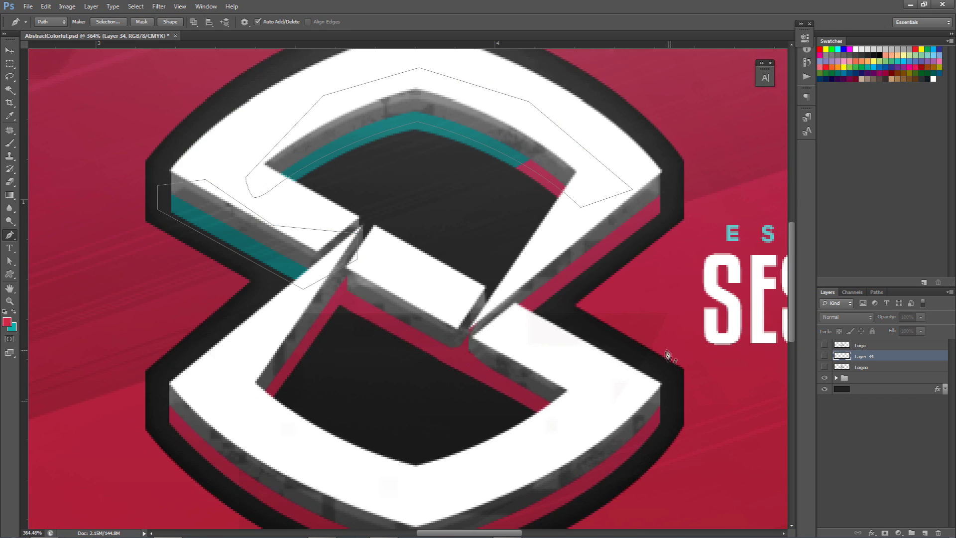
{"action": "key", "text": "ctrl+0"}
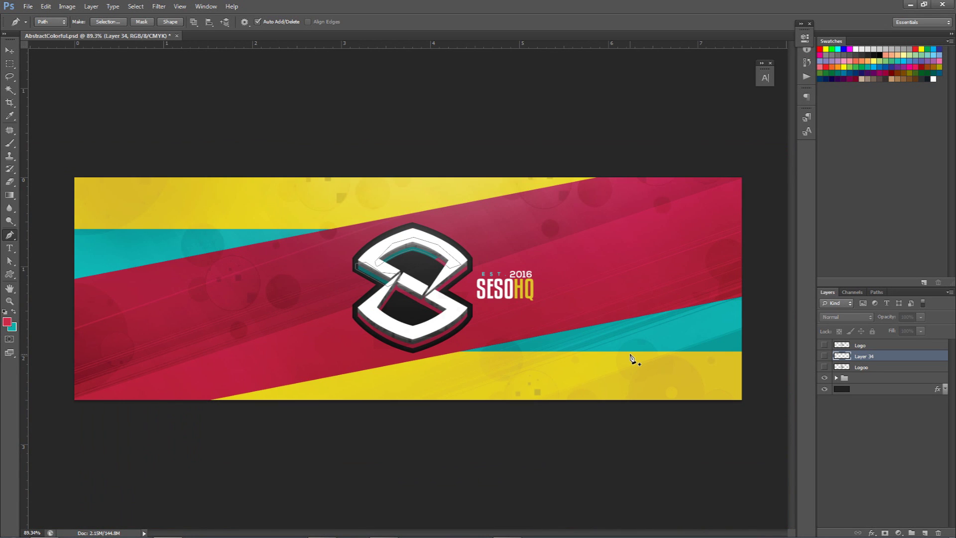
{"action": "left_click_drag", "start_coordinate": [824, 345], "coordinate": [825, 367]}
{"action": "left_click", "coordinate": [825, 378]}
Outline the extrusion below the logo's lower outer curve with a closed Pen path from its left corner to its right corner.
{"action": "scroll", "coordinate": [491, 299], "scroll_direction": "up", "scroll_amount": 3}
{"action": "scroll", "coordinate": [321, 331], "scroll_direction": "up", "scroll_amount": 2}
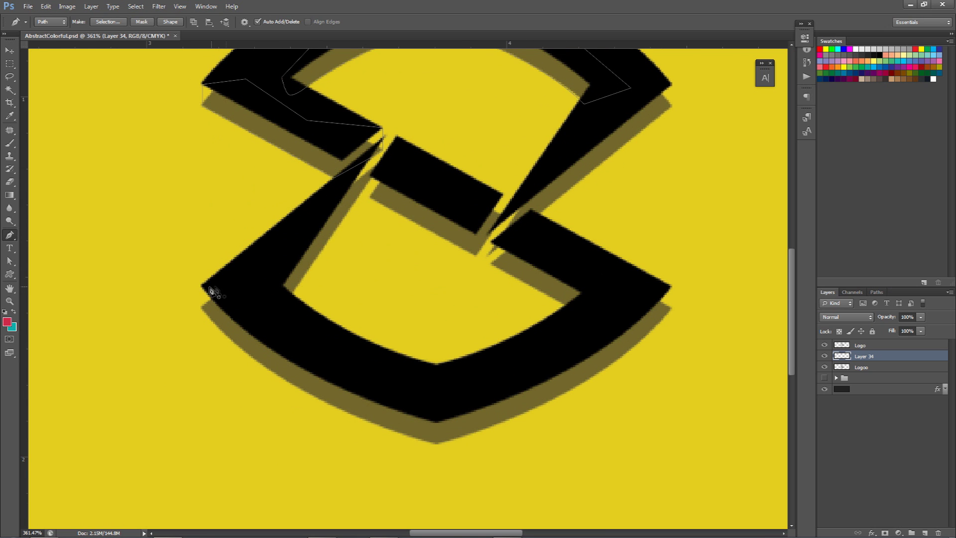
{"action": "left_click", "coordinate": [202, 285]}
{"action": "left_click_drag", "start_coordinate": [438, 445], "coordinate": [470, 447]}
{"action": "left_click_drag", "start_coordinate": [405, 443], "coordinate": [254, 398]}
{"action": "left_click", "coordinate": [438, 445]}
{"action": "left_click_drag", "start_coordinate": [670, 307], "coordinate": [596, 401]}
{"action": "left_click", "coordinate": [671, 308]}
{"action": "left_click", "coordinate": [671, 288]}
{"action": "left_click", "coordinate": [500, 363]}
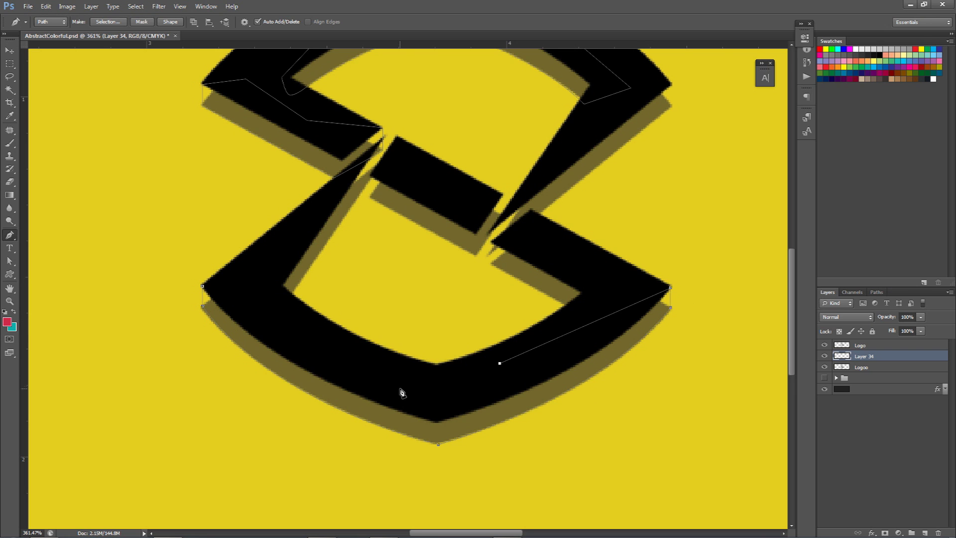
{"action": "left_click", "coordinate": [159, 6]}
{"action": "mouse_move", "coordinate": [174, 116]}
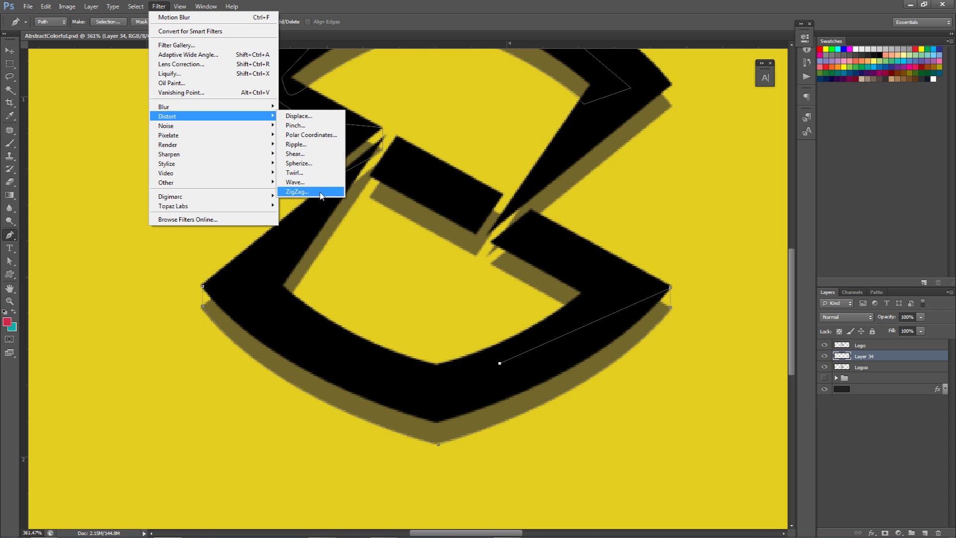
{"action": "left_click", "coordinate": [439, 340]}
{"action": "left_click", "coordinate": [445, 391]}
{"action": "left_click", "coordinate": [202, 287]}
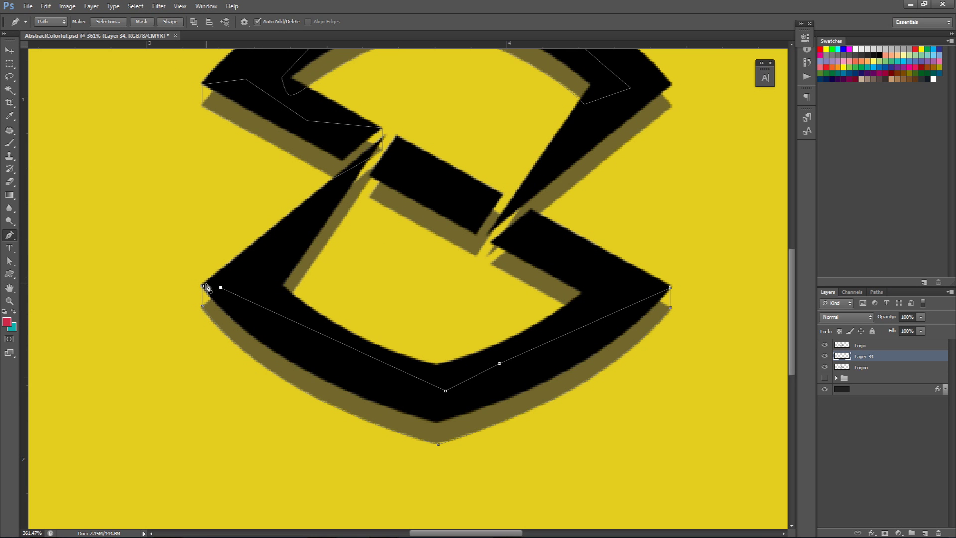
Outline the extrusion beneath the logo's lower-right arm, on its inner edge, with a closed Pen path.
{"action": "left_click_drag", "start_coordinate": [416, 177], "coordinate": [312, 243]}
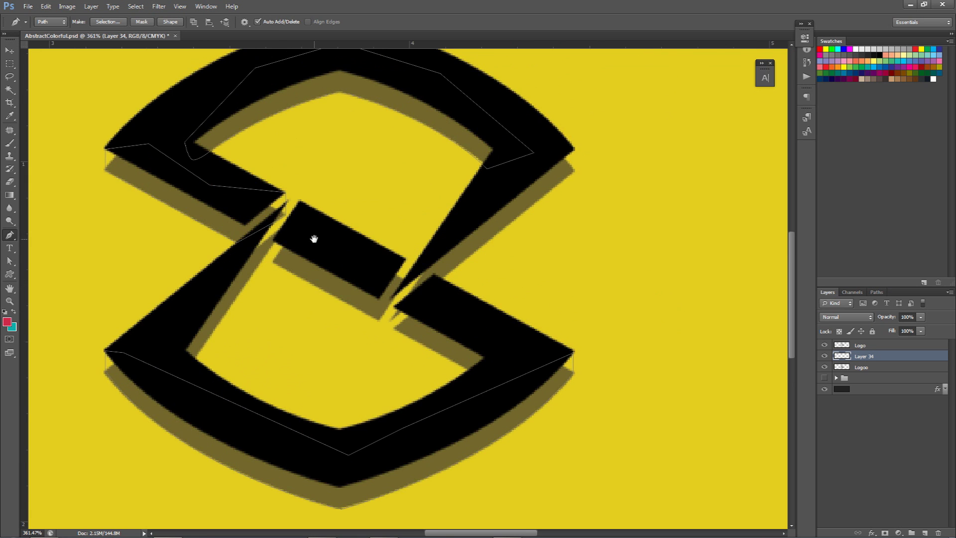
{"action": "scroll", "coordinate": [418, 329], "scroll_direction": "up", "scroll_amount": 3}
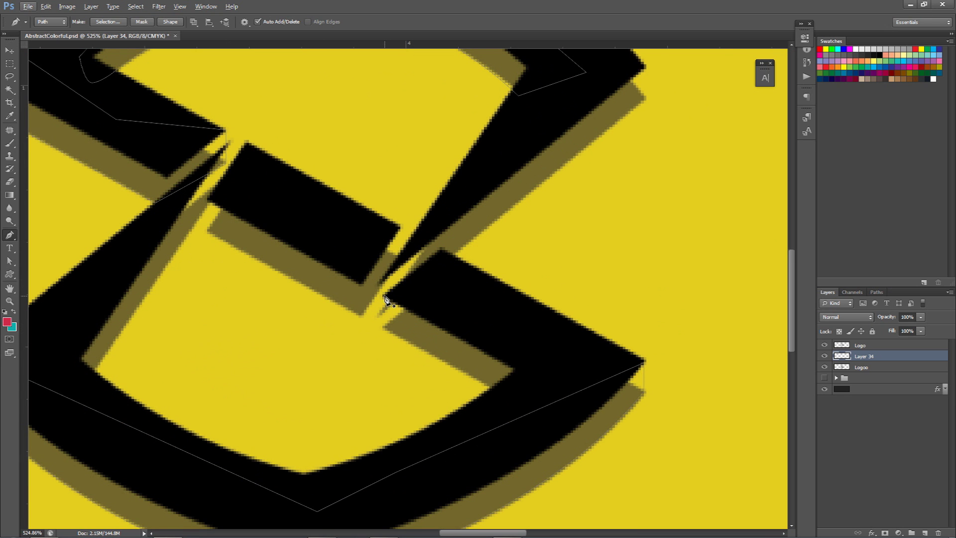
{"action": "left_click", "coordinate": [383, 298]}
{"action": "left_click", "coordinate": [382, 327]}
{"action": "left_click", "coordinate": [491, 388]}
{"action": "left_click", "coordinate": [544, 371]}
{"action": "left_click", "coordinate": [532, 330]}
{"action": "left_click", "coordinate": [435, 297]}
{"action": "left_click", "coordinate": [382, 297]}
{"action": "scroll", "coordinate": [431, 280], "scroll_direction": "down", "scroll_amount": 1}
{"action": "scroll", "coordinate": [431, 280], "scroll_direction": "down", "scroll_amount": 5}
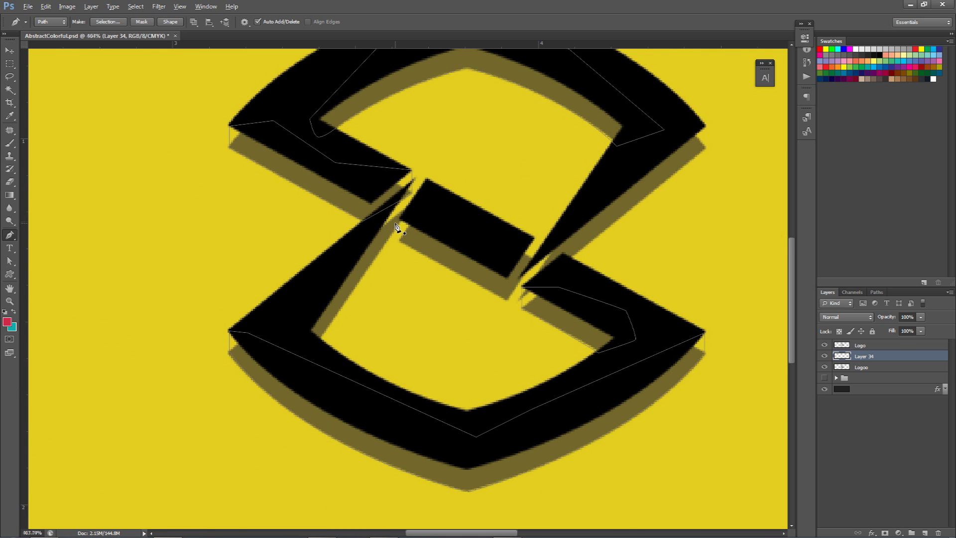
{"action": "scroll", "coordinate": [398, 224], "scroll_direction": "up", "scroll_amount": 5}
{"action": "scroll", "coordinate": [389, 252], "scroll_direction": "up", "scroll_amount": 3}
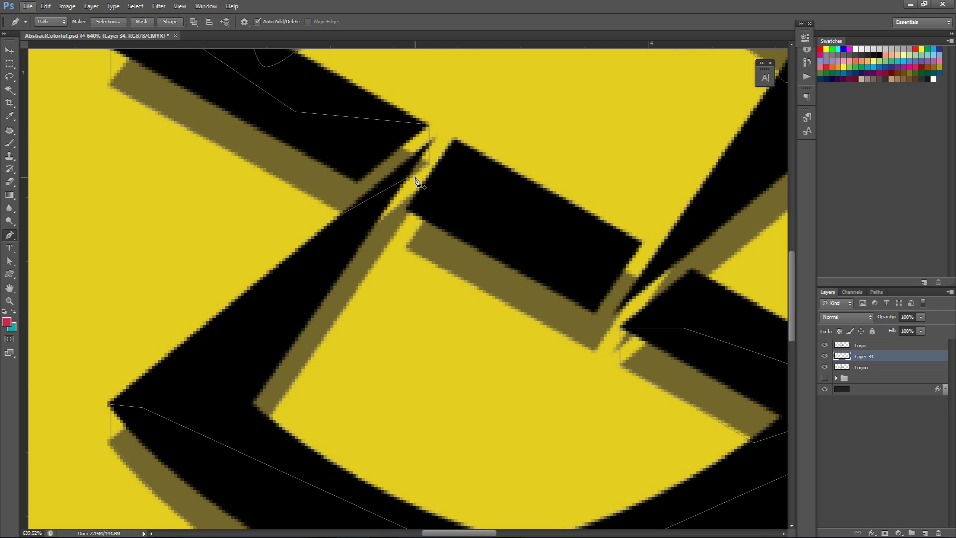
Fill the drawn extrusion paths with solid red #ce2948 at 100% opacity in Normal mode, and delete the paths.
{"action": "right_click", "coordinate": [468, 165]}
{"action": "left_click", "coordinate": [480, 222]}
{"action": "left_click", "coordinate": [475, 149]}
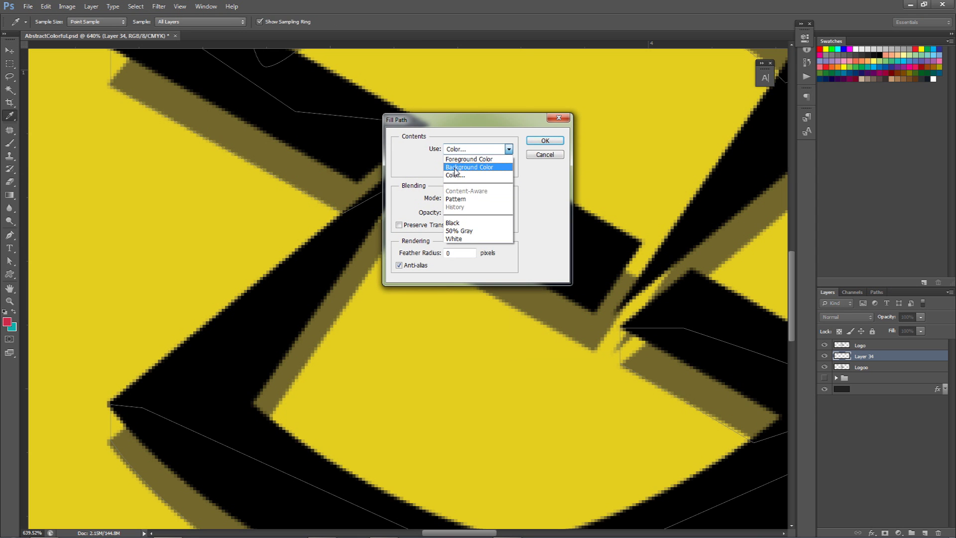
{"action": "left_click", "coordinate": [455, 175]}
{"action": "left_click", "coordinate": [7, 322]}
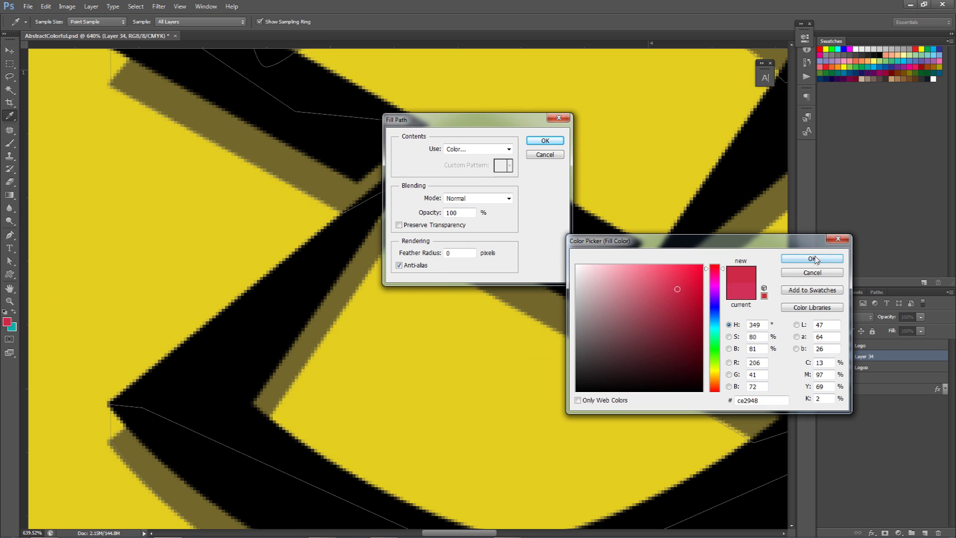
{"action": "left_click", "coordinate": [812, 259]}
{"action": "left_click", "coordinate": [545, 140]}
{"action": "right_click", "coordinate": [525, 144]}
{"action": "left_click", "coordinate": [554, 161]}
Outline the extrusion along the lower-left arm's inner edge with a closed Pen path that returns inside the black shape.
{"action": "left_click", "coordinate": [266, 419]}
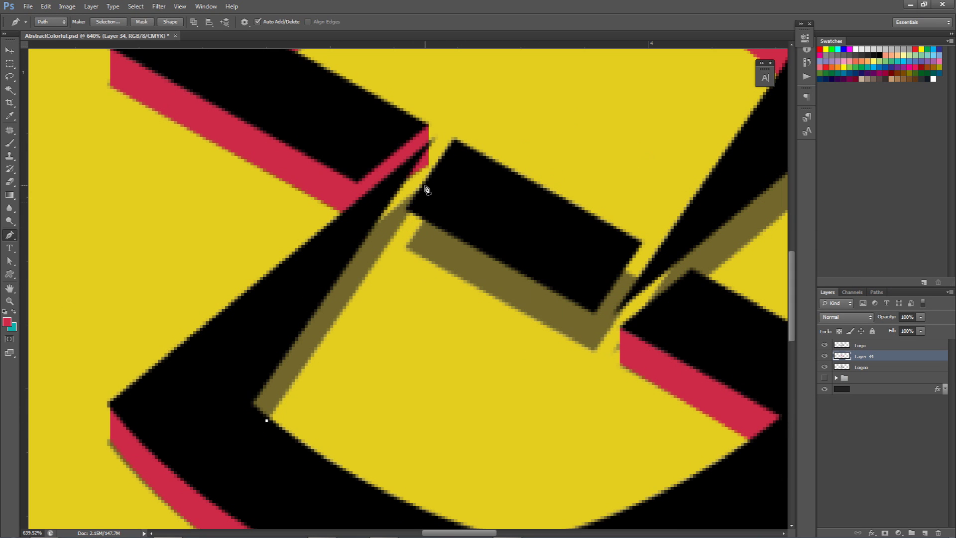
{"action": "left_click", "coordinate": [429, 185]}
{"action": "left_click_drag", "start_coordinate": [428, 184], "coordinate": [431, 178]}
{"action": "left_click_drag", "start_coordinate": [426, 114], "coordinate": [438, 142]}
{"action": "left_click", "coordinate": [432, 141]}
{"action": "left_click", "coordinate": [219, 378]}
{"action": "left_click", "coordinate": [216, 423]}
{"action": "left_click", "coordinate": [276, 446]}
Fill the lower-left arm's extrusion path with the same red and delete the path.
{"action": "right_click", "coordinate": [363, 333]}
{"action": "left_click", "coordinate": [390, 184]}
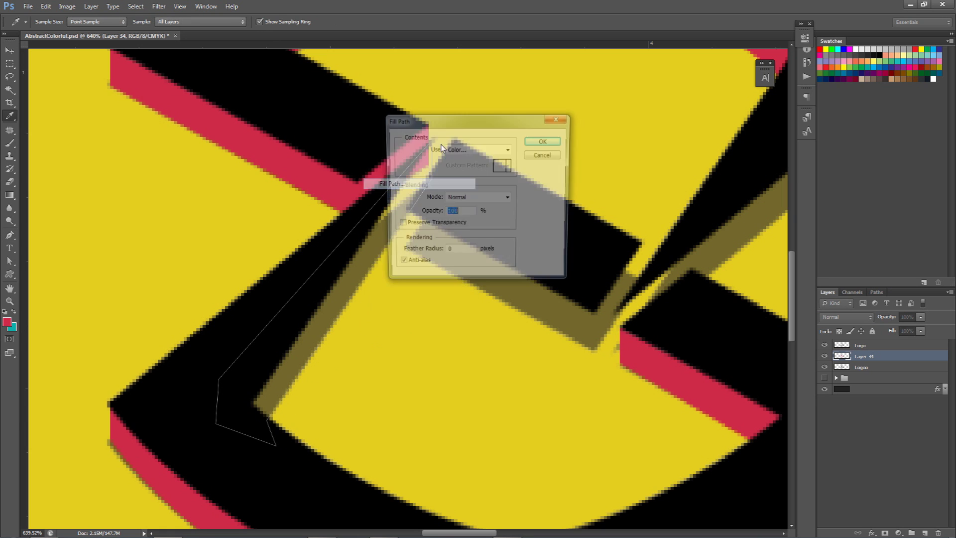
{"action": "left_click", "coordinate": [545, 140]}
{"action": "right_click", "coordinate": [563, 161]}
{"action": "left_click", "coordinate": [578, 178]}
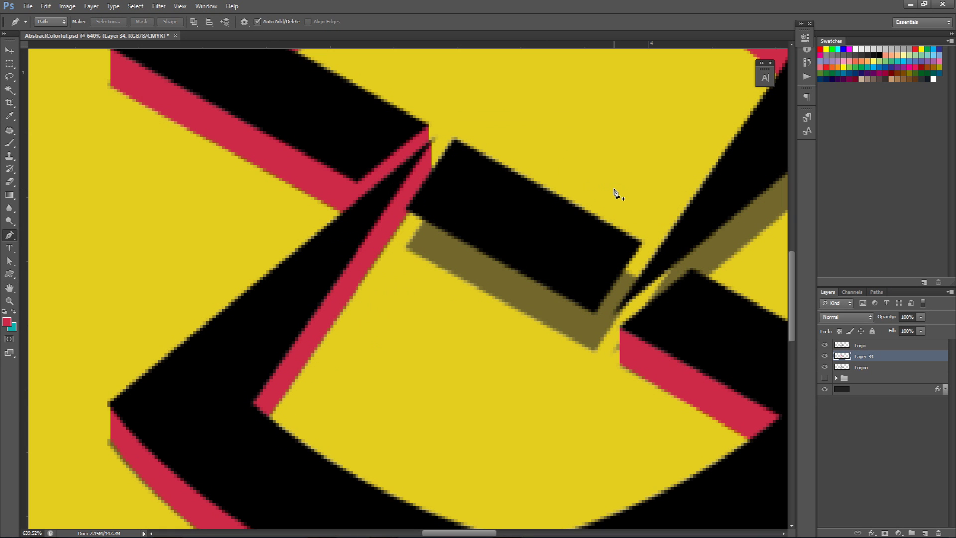
{"action": "left_click", "coordinate": [406, 210]}
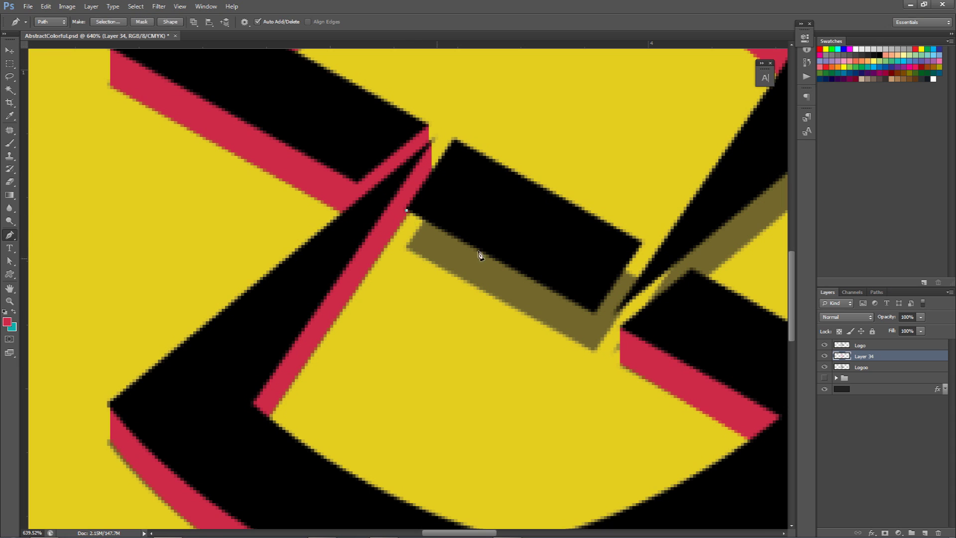
{"action": "left_click", "coordinate": [407, 245]}
{"action": "key", "text": "ctrl+z"}
{"action": "left_click", "coordinate": [407, 248]}
{"action": "left_click", "coordinate": [407, 439]}
{"action": "left_click", "coordinate": [645, 440]}
{"action": "left_click", "coordinate": [646, 203]}
{"action": "left_click", "coordinate": [611, 161], "text": "shift"}
{"action": "left_click", "coordinate": [695, 198], "text": "shift"}
{"action": "key", "text": "ctrl+alt+z"}
{"action": "key", "text": "ctrl+alt+z"}
{"action": "key", "text": "ctrl+alt+z"}
{"action": "key", "text": "ctrl+alt+z"}
{"action": "key", "text": "ctrl+alt+z"}
{"action": "key", "text": "ctrl+alt+z"}
{"action": "mouse_move", "coordinate": [478, 288]}
{"action": "left_mouse_down"}
{"action": "mouse_move", "coordinate": [492, 289]}
{"action": "mouse_move", "coordinate": [470, 284]}
{"action": "mouse_move", "coordinate": [515, 288]}
{"action": "mouse_move", "coordinate": [494, 290]}
{"action": "left_mouse_up"}
{"action": "left_click_drag", "start_coordinate": [379, 240], "coordinate": [404, 253]}
{"action": "left_click_drag", "start_coordinate": [617, 322], "coordinate": [694, 311]}
{"action": "key", "text": "ctrl+z"}
{"action": "left_click_drag", "start_coordinate": [625, 312], "coordinate": [690, 308]}
{"action": "key", "text": "ctrl+z"}
{"action": "left_click", "coordinate": [641, 280]}
{"action": "left_click_drag", "start_coordinate": [496, 287], "coordinate": [730, 325]}
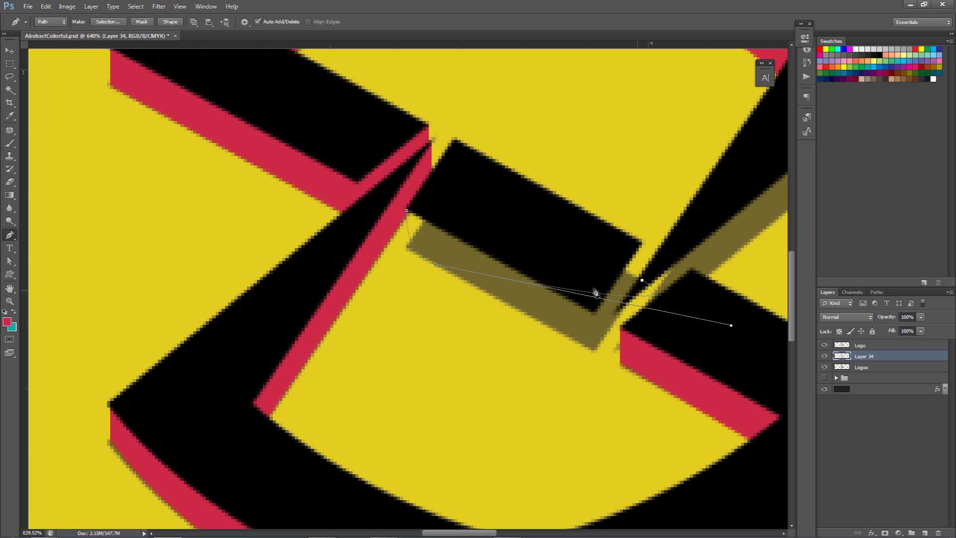
{"action": "left_click_drag", "start_coordinate": [730, 326], "coordinate": [458, 276]}
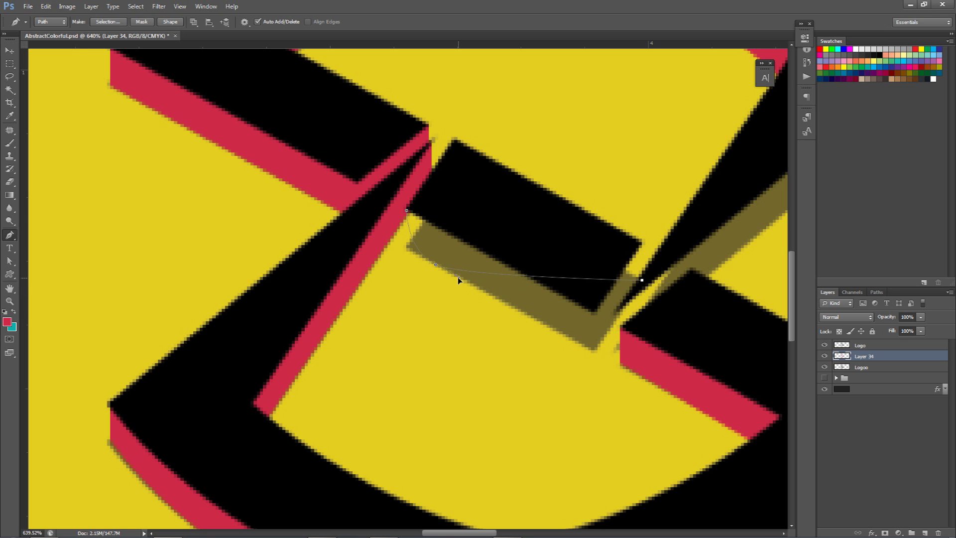
{"action": "right_click", "coordinate": [492, 205]}
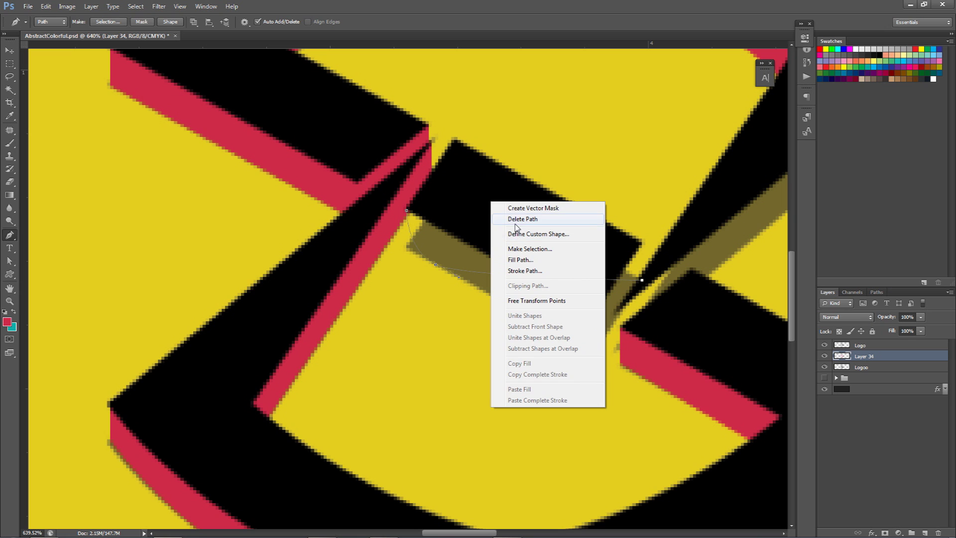
{"action": "left_click", "coordinate": [515, 207]}
{"action": "key", "text": "ctrl+z"}
{"action": "right_click", "coordinate": [514, 213]}
{"action": "left_click", "coordinate": [534, 230]}
Outline the extrusion beneath the logo's central block with a closed Pen path that follows the offset copy's lower corners.
{"action": "left_click", "coordinate": [406, 207]}
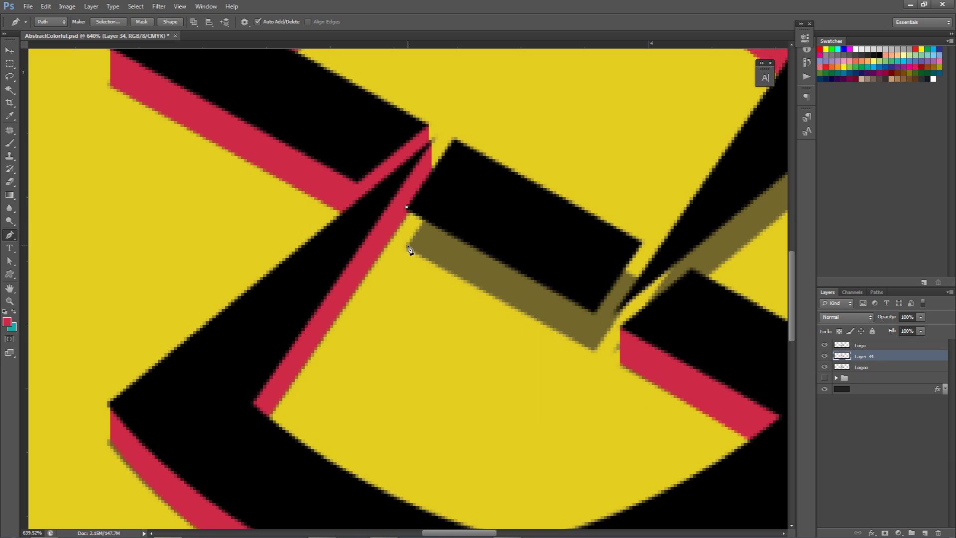
{"action": "left_click", "coordinate": [595, 350]}
{"action": "left_click", "coordinate": [595, 350]}
{"action": "left_click", "coordinate": [641, 245]}
{"action": "left_click", "coordinate": [419, 191]}
{"action": "key", "text": "ctrl+z"}
{"action": "left_click", "coordinate": [420, 206]}
Fill the central block's extrusion path with the same red and delete the path.
{"action": "right_click", "coordinate": [468, 201]}
{"action": "left_click", "coordinate": [498, 256]}
{"action": "left_click", "coordinate": [544, 141]}
{"action": "right_click", "coordinate": [552, 162]}
{"action": "left_click", "coordinate": [578, 181]}
Outline the extrusion below the upper-right arm with a closed Pen path from its pointed tip to the logo's right corner.
{"action": "scroll", "coordinate": [628, 292], "scroll_direction": "down", "scroll_amount": 4}
{"action": "left_click_drag", "start_coordinate": [629, 293], "coordinate": [590, 285]}
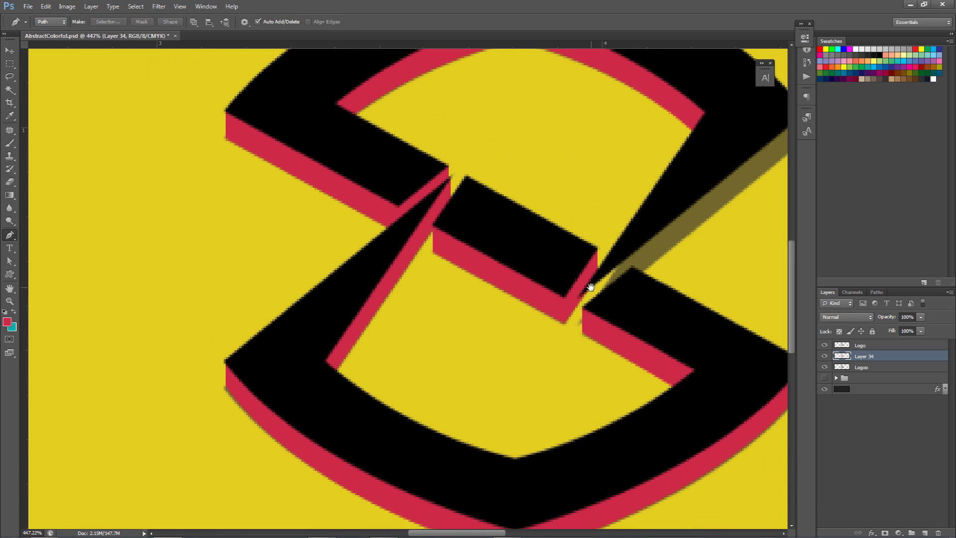
{"action": "left_click", "coordinate": [578, 296]}
{"action": "left_click", "coordinate": [578, 325]}
{"action": "left_click_drag", "start_coordinate": [687, 260], "coordinate": [546, 336]}
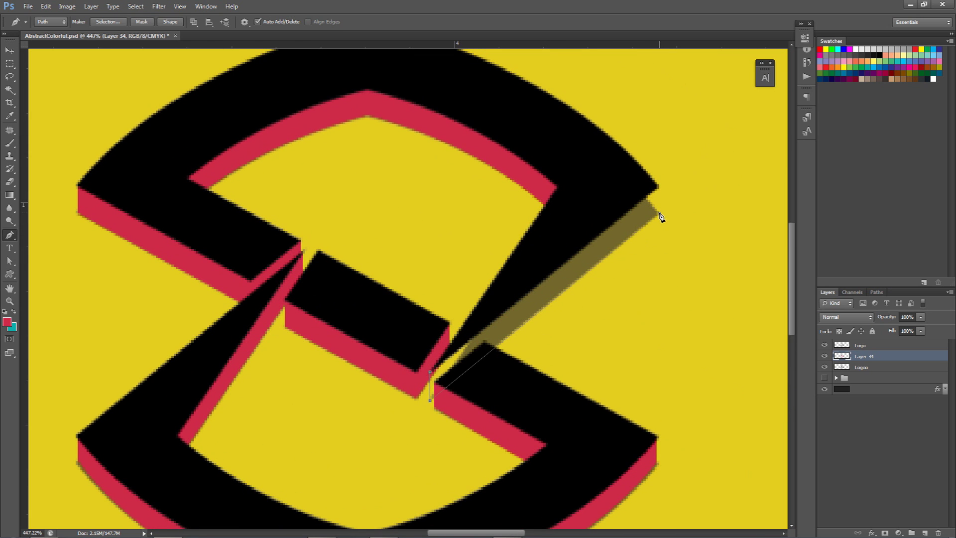
{"action": "left_click", "coordinate": [659, 185]}
{"action": "left_click", "coordinate": [617, 180]}
{"action": "left_click_drag", "start_coordinate": [525, 262], "coordinate": [521, 268]}
{"action": "left_click", "coordinate": [430, 371]}
Fill the upper-right arm's extrusion path with the same red and delete the path.
{"action": "right_click", "coordinate": [491, 312]}
{"action": "left_click", "coordinate": [518, 375]}
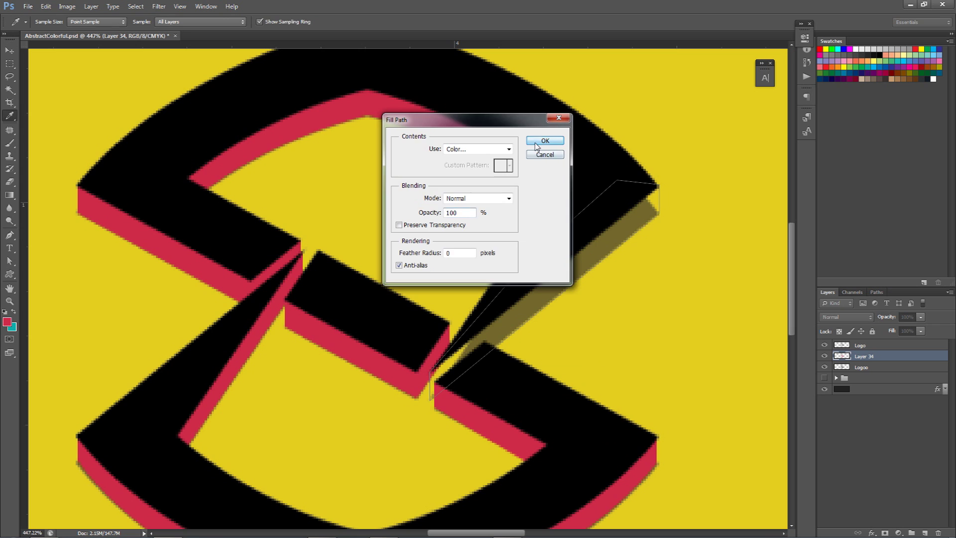
{"action": "key", "text": "Return"}
{"action": "right_click", "coordinate": [545, 160]}
{"action": "left_click", "coordinate": [572, 181]}
Examine the logo's red extrusion on the full banner and close up.
{"action": "scroll", "coordinate": [596, 344], "scroll_direction": "down", "scroll_amount": 6}
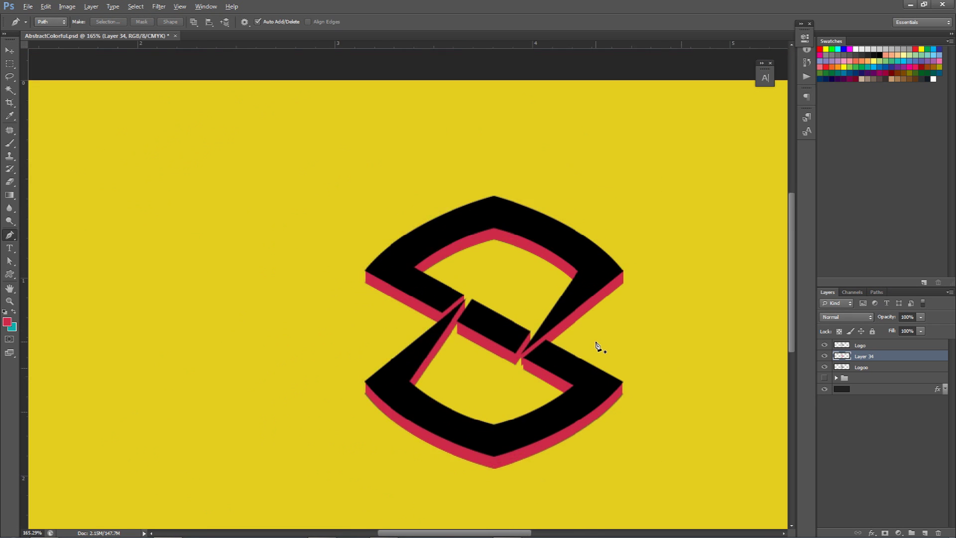
{"action": "scroll", "coordinate": [597, 348], "scroll_direction": "down", "scroll_amount": 3}
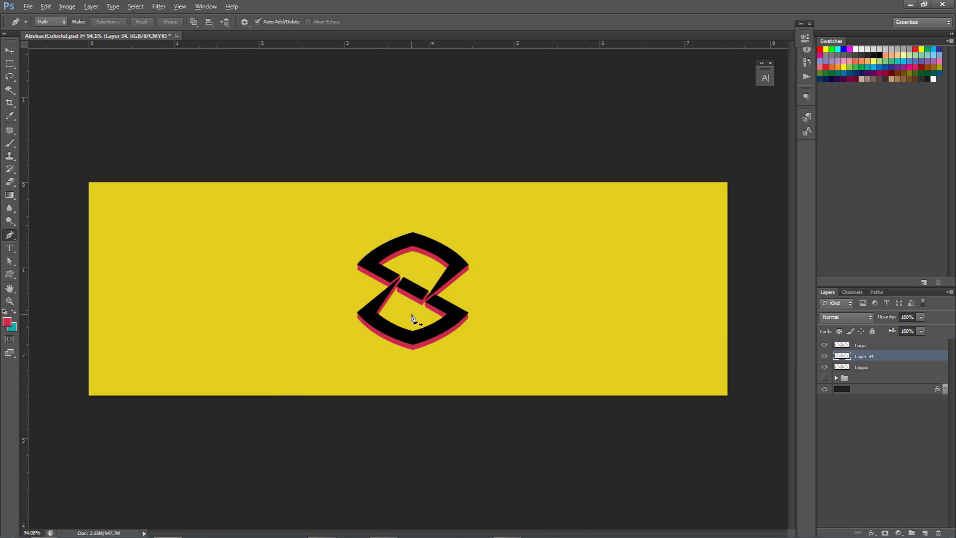
{"action": "scroll", "coordinate": [412, 313], "scroll_direction": "up", "scroll_amount": 2}
{"action": "scroll", "coordinate": [411, 314], "scroll_direction": "up", "scroll_amount": 1}
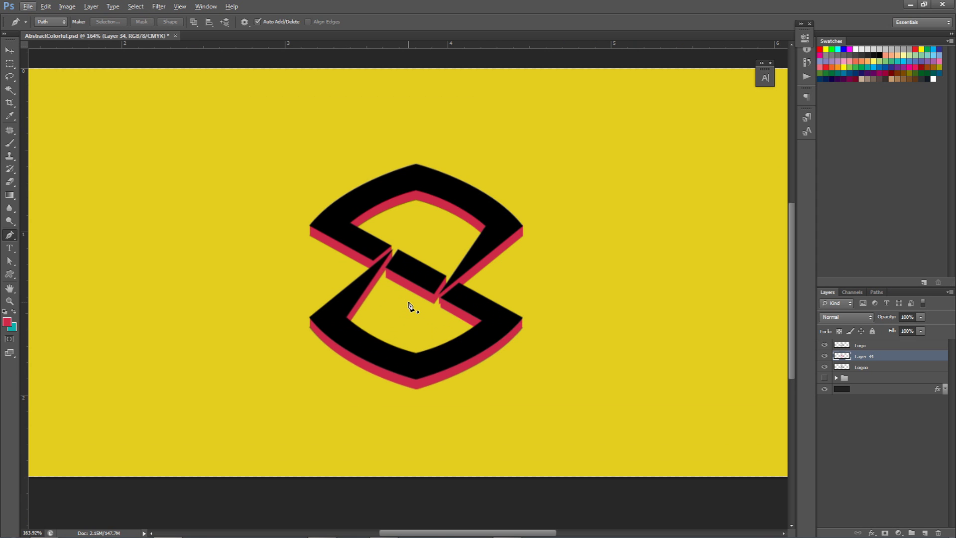
{"action": "key", "text": "v"}
{"action": "key", "text": "Escape"}
{"action": "scroll", "coordinate": [404, 288], "scroll_direction": "up", "scroll_amount": 4}
{"action": "key", "text": "h"}
{"action": "left_click_drag", "start_coordinate": [372, 239], "coordinate": [455, 246]}
{"action": "key", "text": "p"}
{"action": "scroll", "coordinate": [326, 328], "scroll_direction": "down", "scroll_amount": 2}
{"action": "left_click_drag", "start_coordinate": [327, 328], "coordinate": [474, 223]}
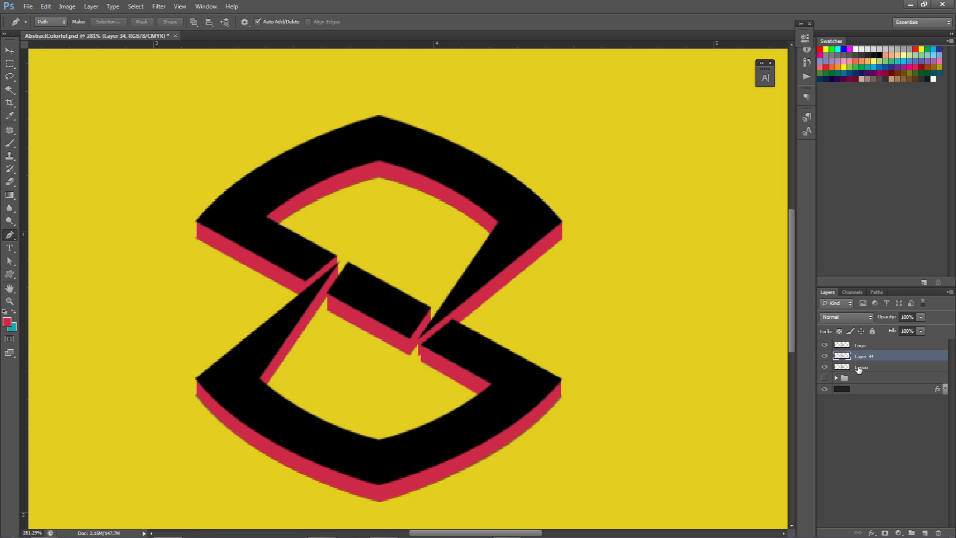
Delete the layer holding the offset logo copy and rename Layer 34 to "Second Layer".
{"action": "left_click", "coordinate": [859, 368]}
{"action": "key", "text": "Delete"}
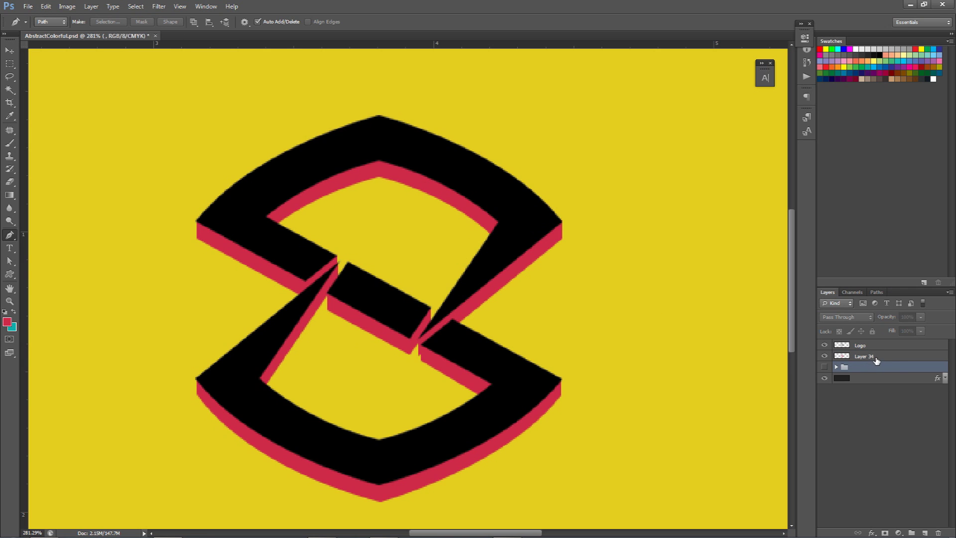
{"action": "double_click", "coordinate": [871, 357]}
{"action": "type", "text": "Sec"}
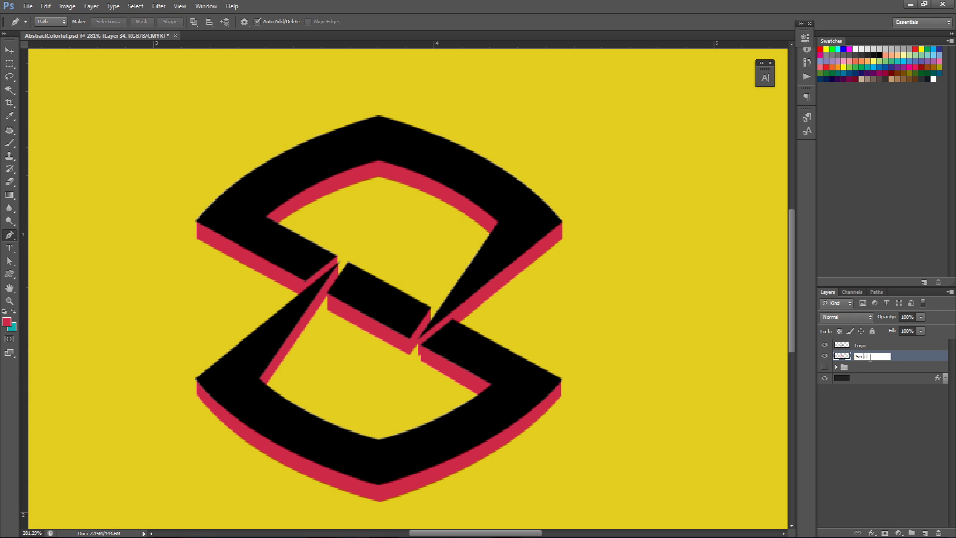
{"action": "type", "text": "ond Layer"}
{"action": "key", "text": "Return"}
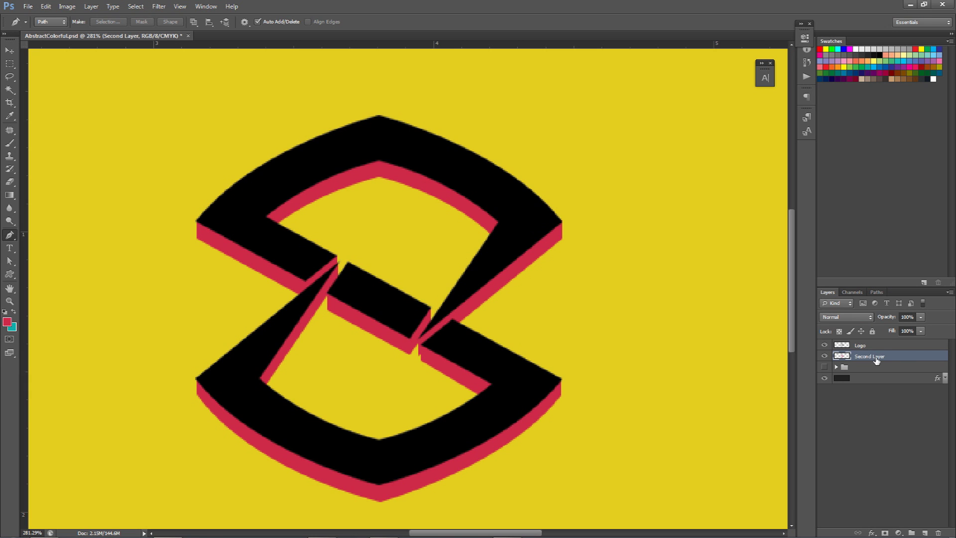
Add a drop shadow to Second Layer with a size of 0 px and an angle of 90°.
{"action": "double_click", "coordinate": [895, 357]}
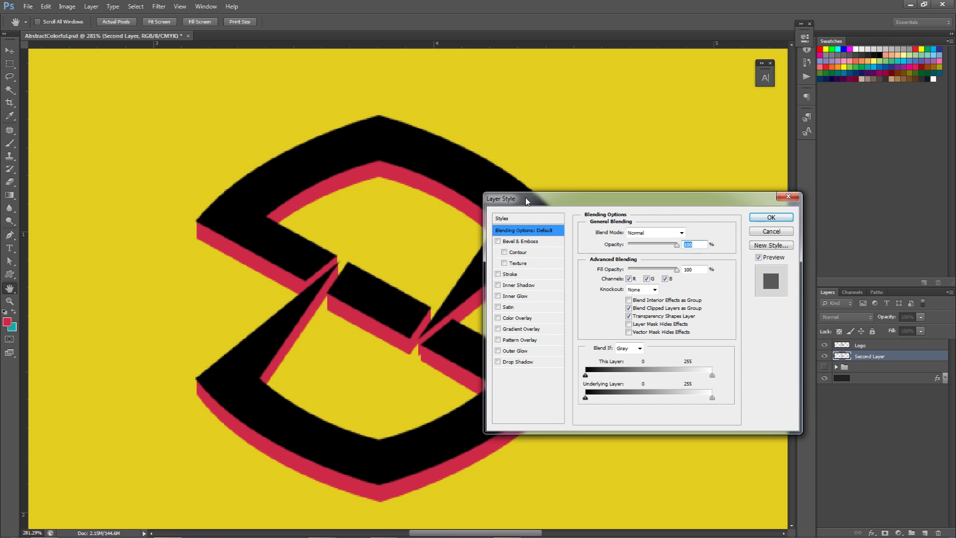
{"action": "left_click_drag", "start_coordinate": [548, 194], "coordinate": [582, 126]}
{"action": "left_click", "coordinate": [554, 290]}
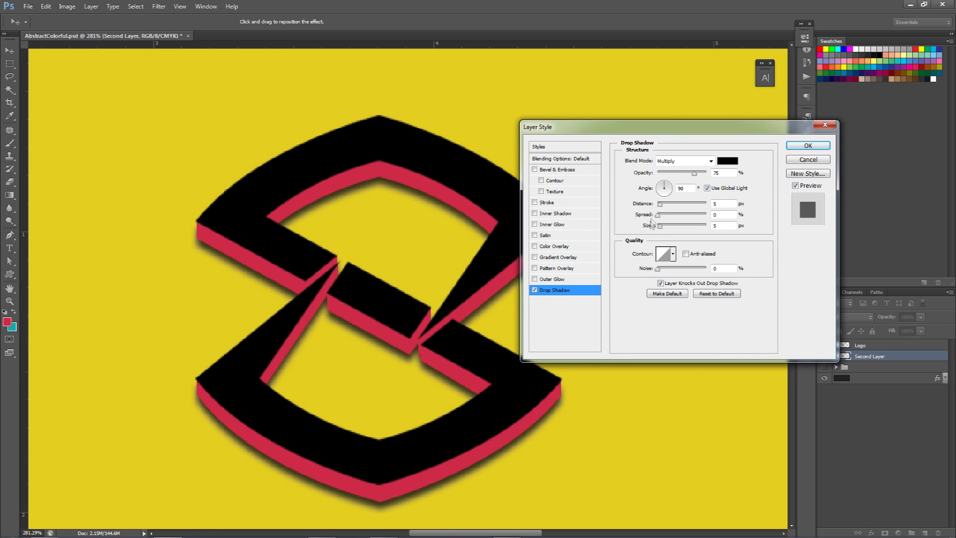
{"action": "left_click_drag", "start_coordinate": [721, 225], "coordinate": [646, 221]}
{"action": "type", "text": "0"}
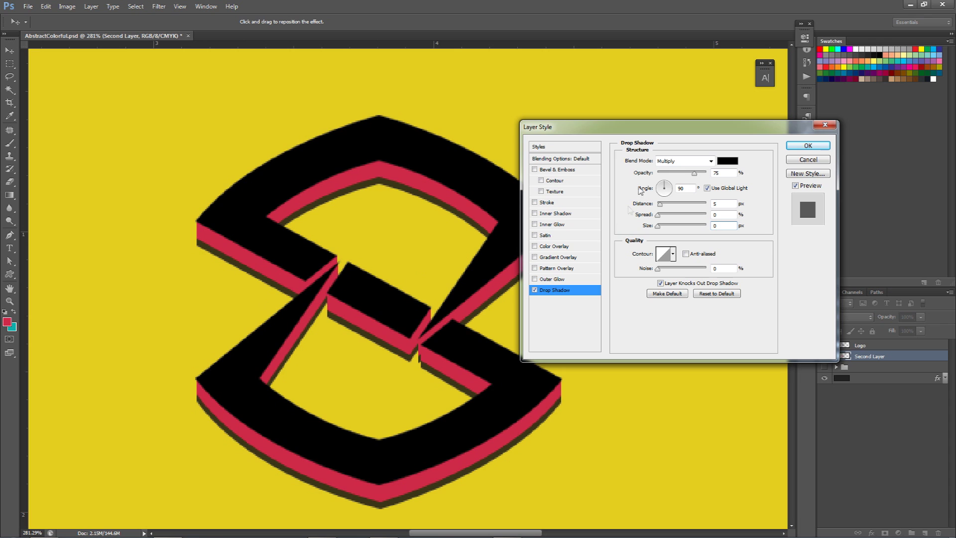
{"action": "left_click", "coordinate": [658, 187]}
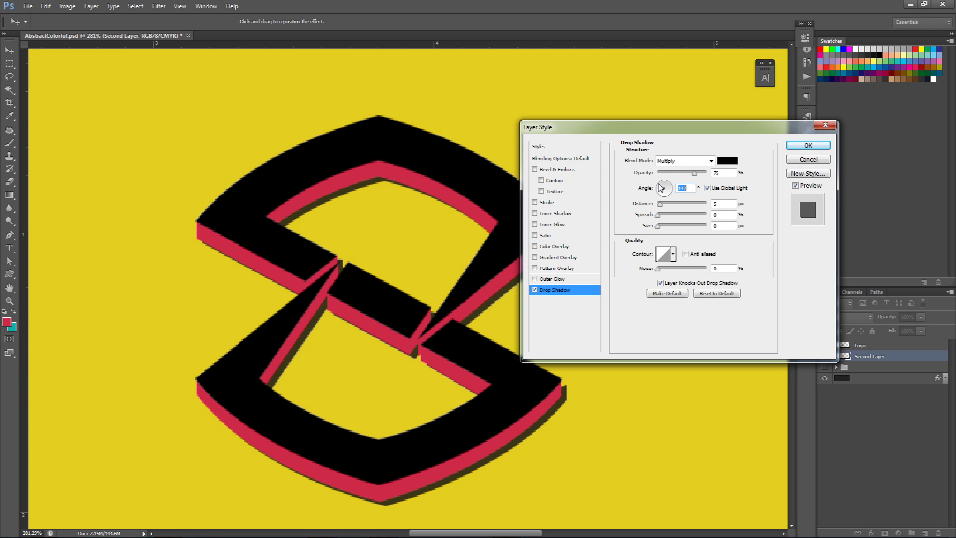
{"action": "type", "text": "90"}
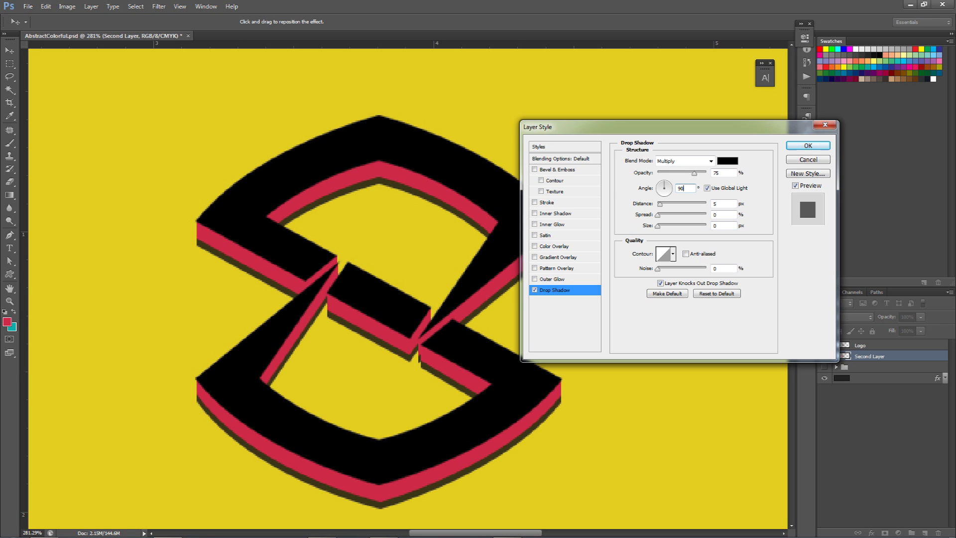
Set the drop shadow's distance to 12 px.
{"action": "left_click", "coordinate": [727, 204]}
{"action": "type", "text": "10"}
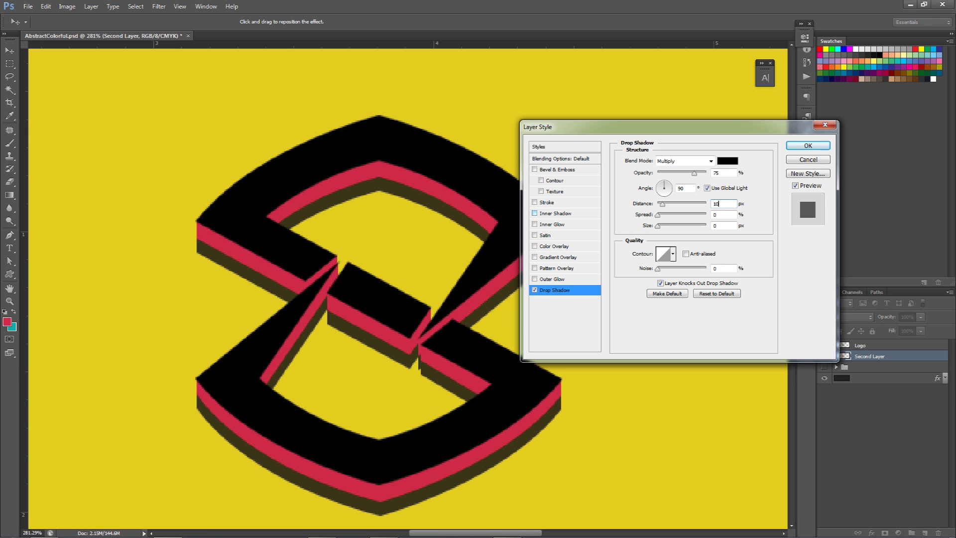
{"action": "key", "text": "Up"}
{"action": "key", "text": "Up"}
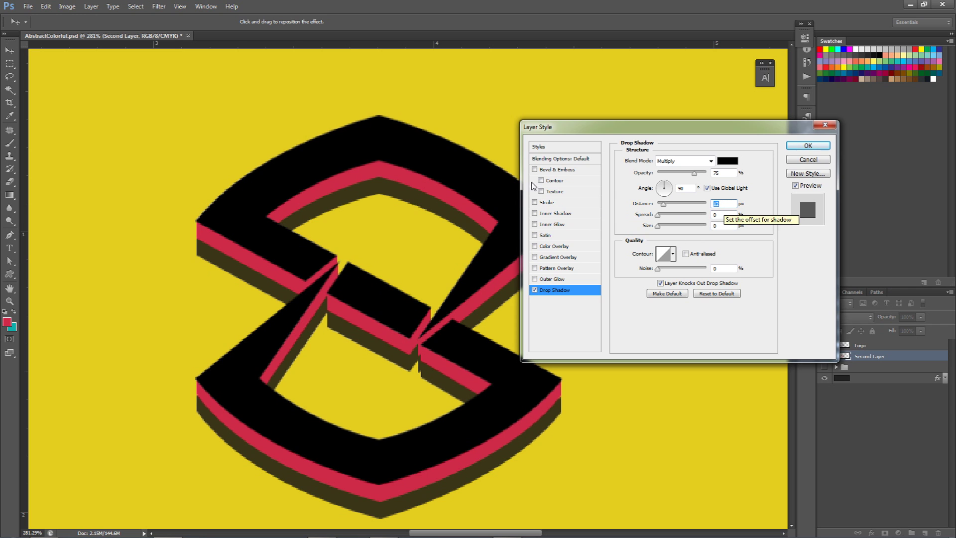
{"action": "key", "text": "Down"}
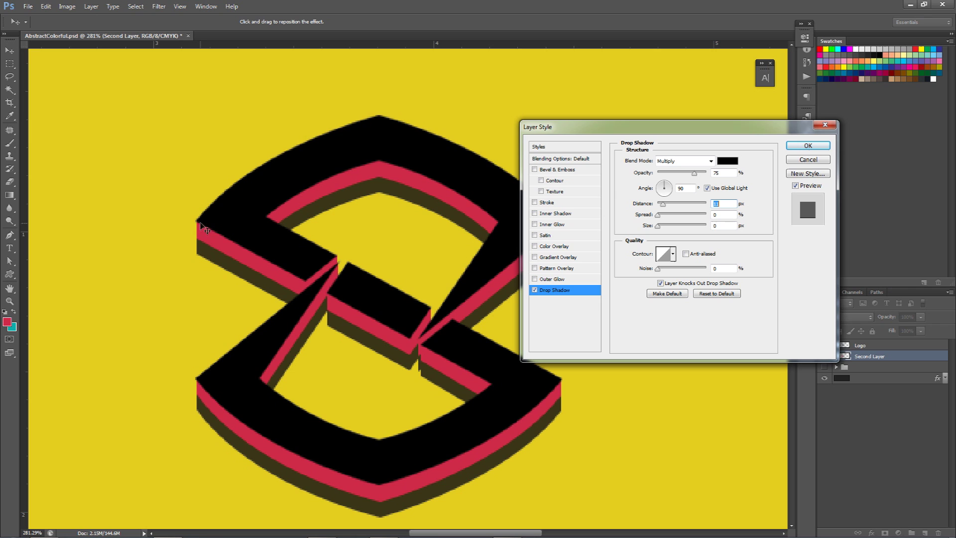
{"action": "key", "text": "Up"}
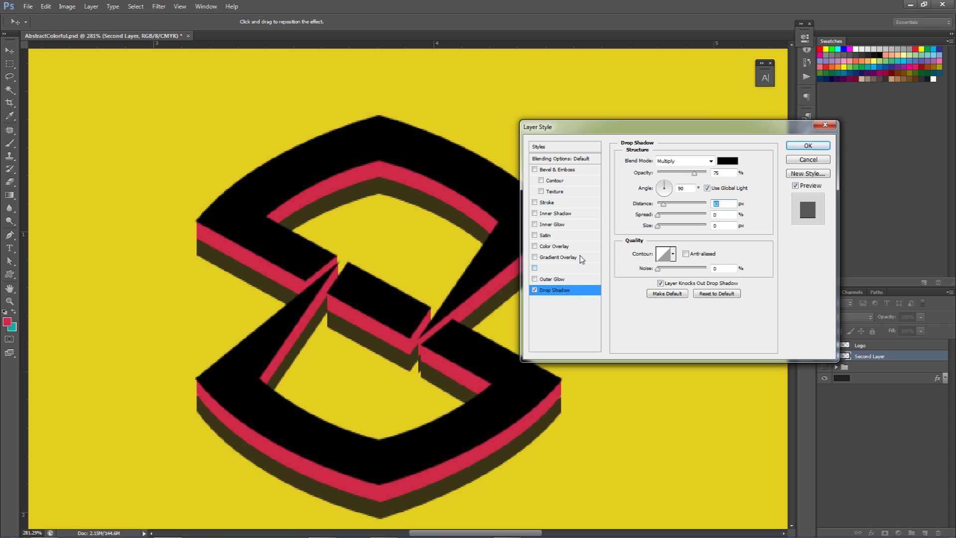
Give the drop shadow Normal blend mode, 100% opacity and the extrusion's red, apply it, and briefly toggle the Logo layer's visibility.
{"action": "left_click", "coordinate": [668, 162]}
{"action": "left_click", "coordinate": [676, 172]}
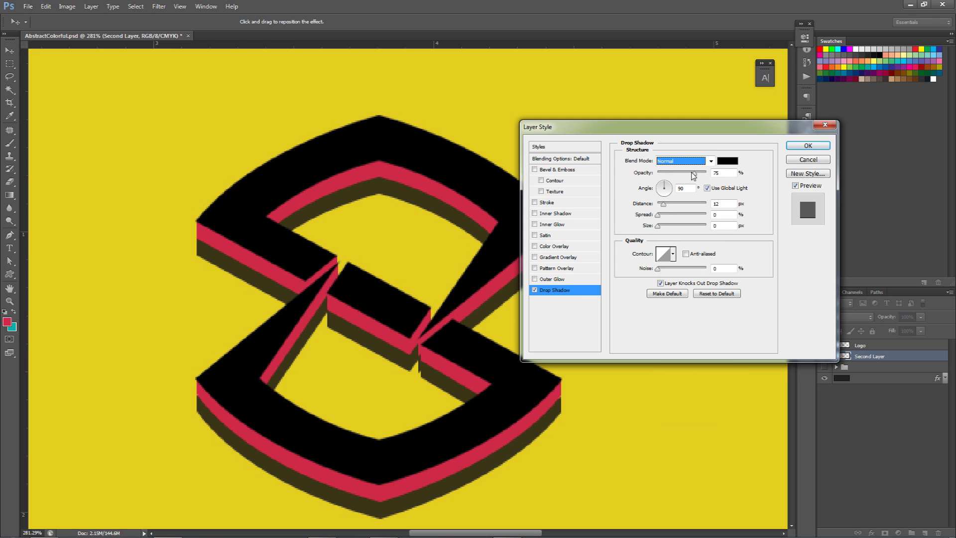
{"action": "left_click_drag", "start_coordinate": [693, 173], "coordinate": [712, 173]}
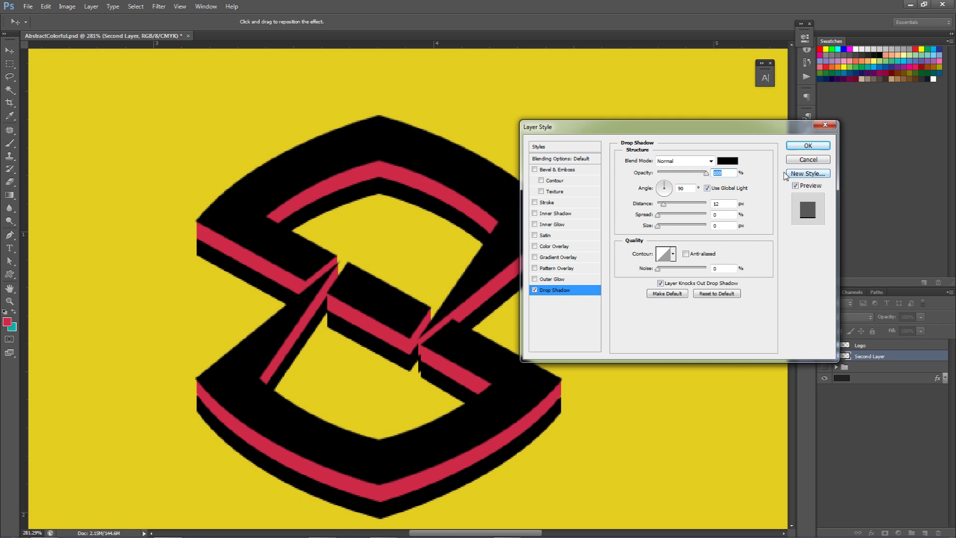
{"action": "left_click", "coordinate": [728, 161]}
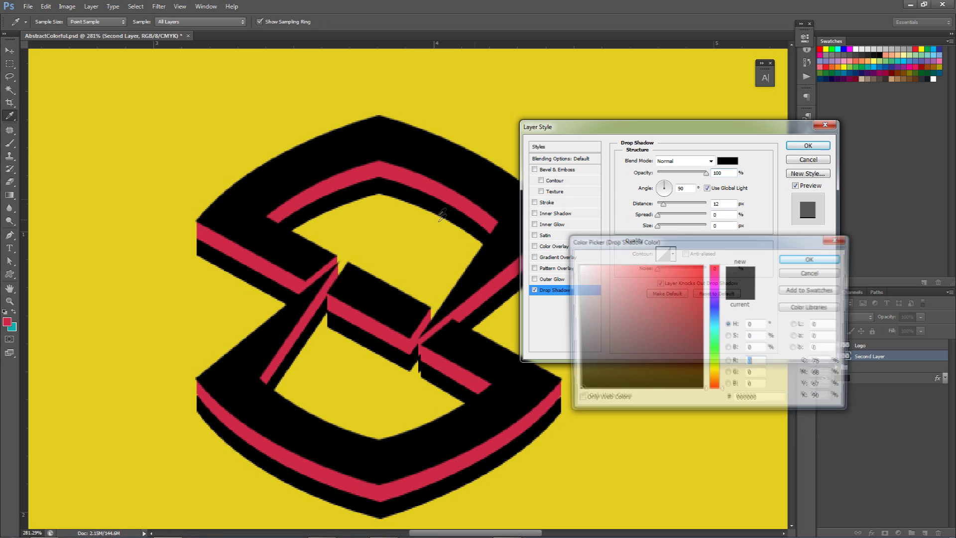
{"action": "left_click", "coordinate": [469, 203]}
{"action": "left_click", "coordinate": [812, 259]}
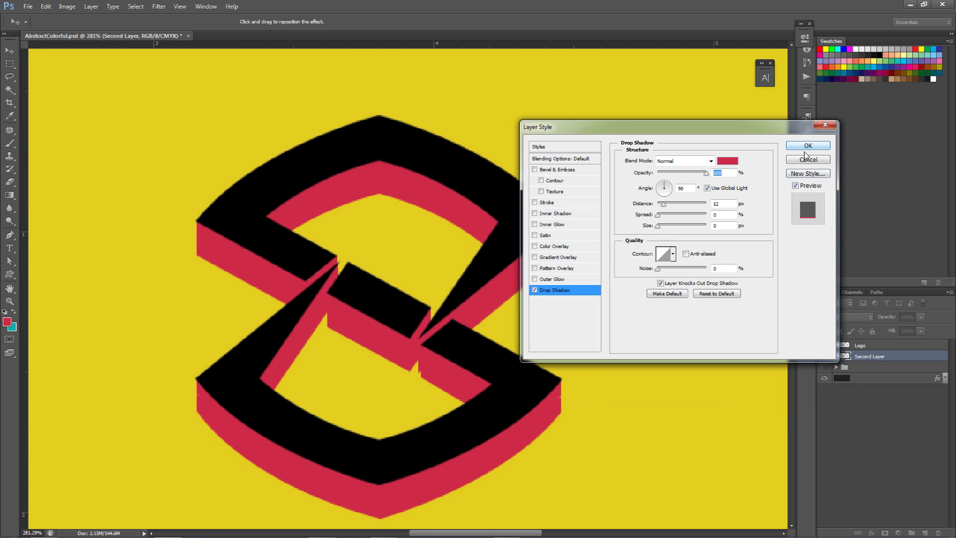
{"action": "left_click", "coordinate": [808, 146]}
{"action": "left_click", "coordinate": [824, 346]}
{"action": "left_click", "coordinate": [825, 346]}
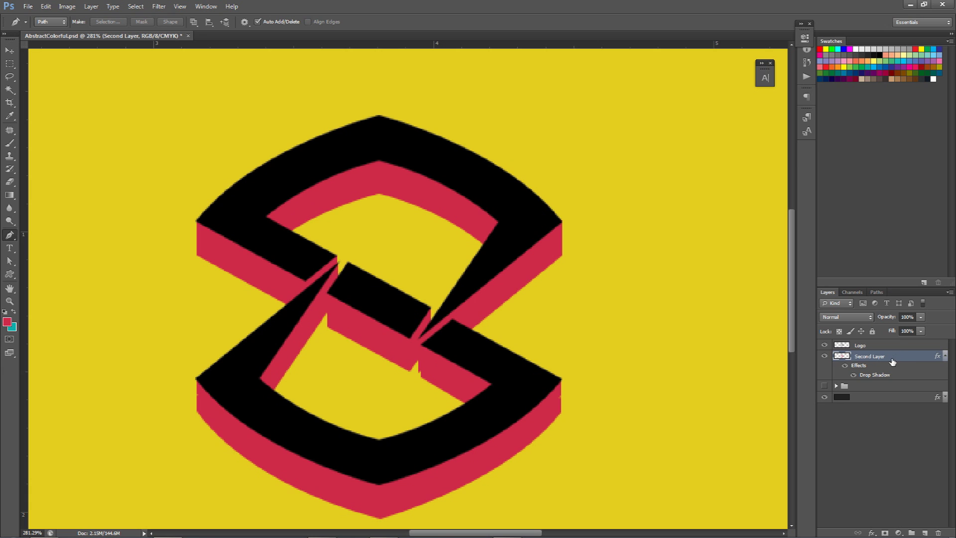
Add a light grey Color Overlay to Second Layer with Normal blend mode and 100% opacity.
{"action": "double_click", "coordinate": [900, 359]}
{"action": "left_click", "coordinate": [552, 245]}
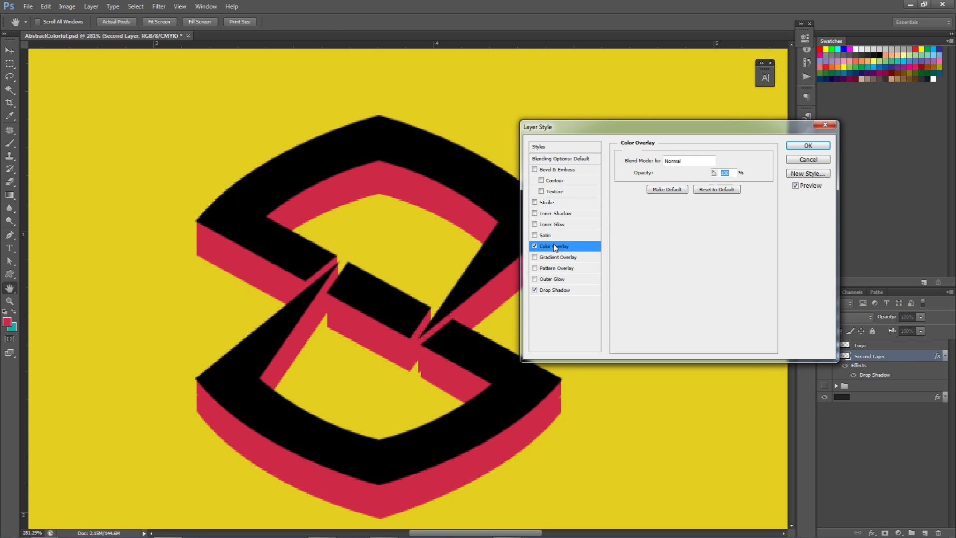
{"action": "left_click", "coordinate": [727, 161]}
{"action": "left_click_drag", "start_coordinate": [590, 281], "coordinate": [471, 342]}
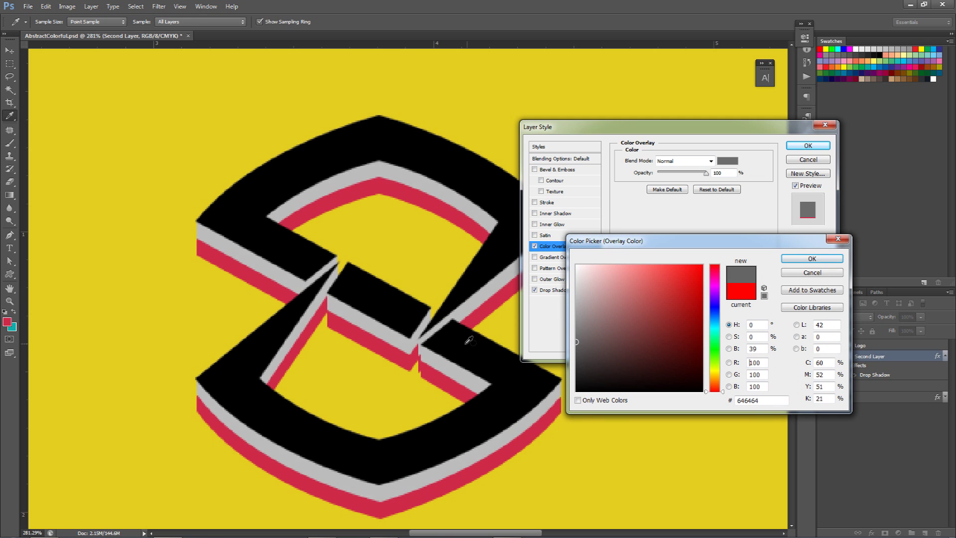
{"action": "left_click_drag", "start_coordinate": [617, 342], "coordinate": [492, 301]}
{"action": "left_click", "coordinate": [795, 260]}
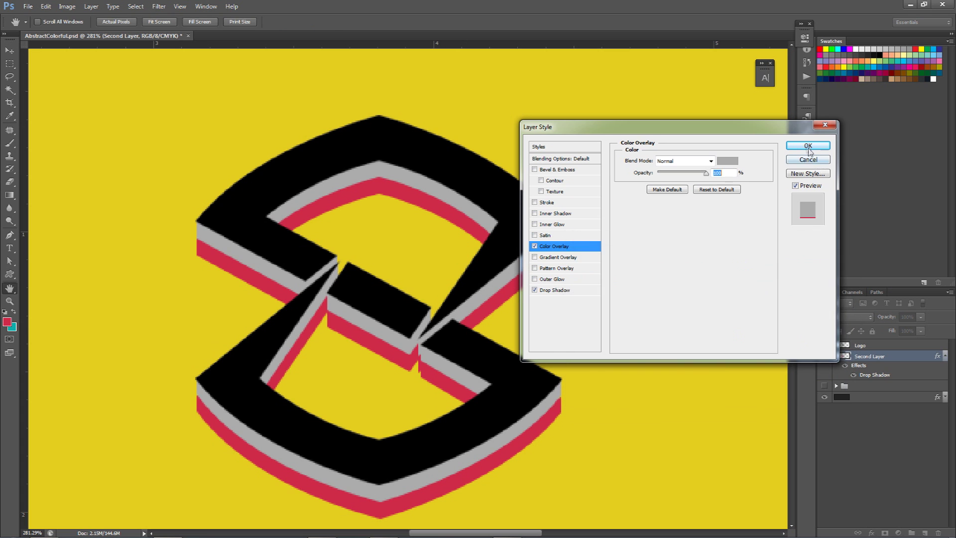
{"action": "left_click", "coordinate": [808, 145]}
Give the Logo layer a white (#ffffff) Color Overlay with Normal blend mode and 100% opacity.
{"action": "left_click", "coordinate": [876, 345]}
{"action": "double_click", "coordinate": [901, 345]}
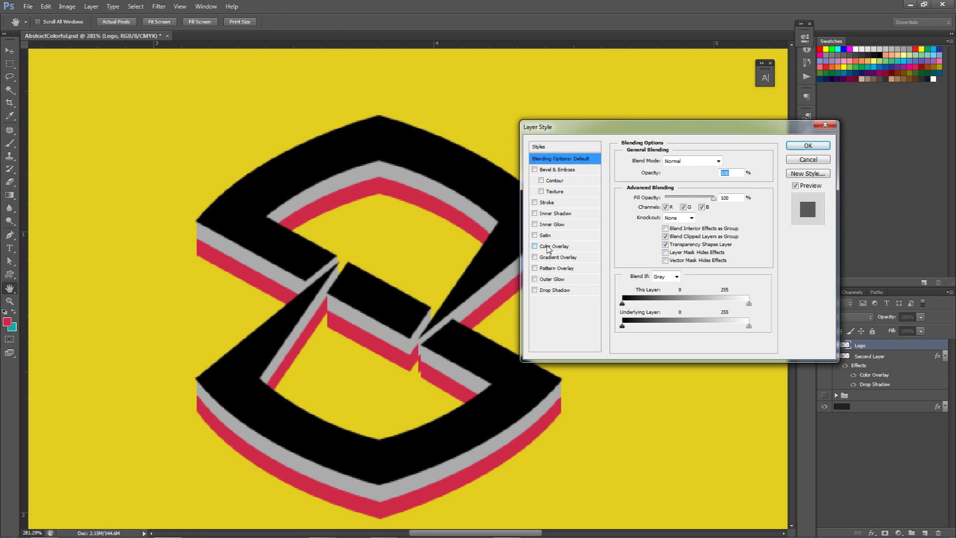
{"action": "left_click", "coordinate": [551, 246]}
{"action": "left_click", "coordinate": [727, 161]}
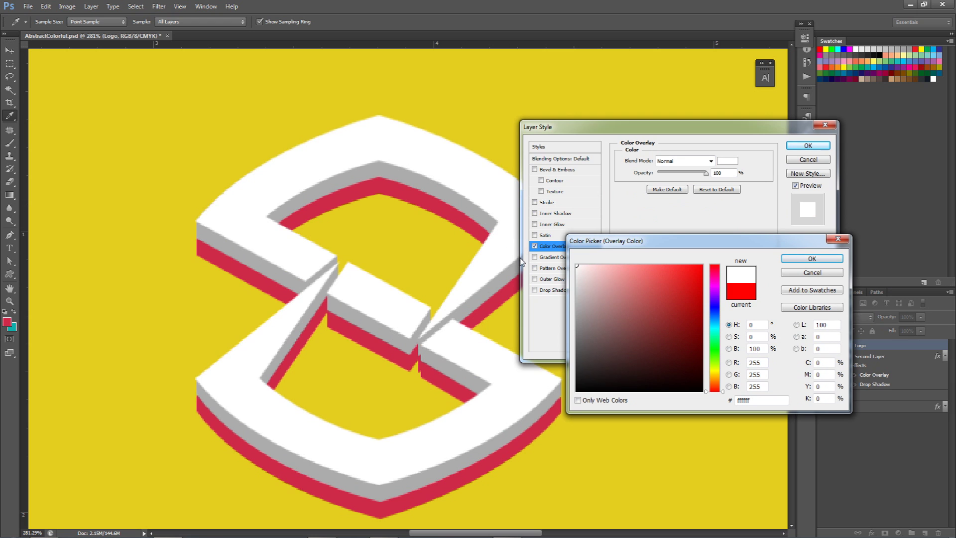
{"action": "left_click", "coordinate": [812, 258]}
{"action": "left_click", "coordinate": [807, 146]}
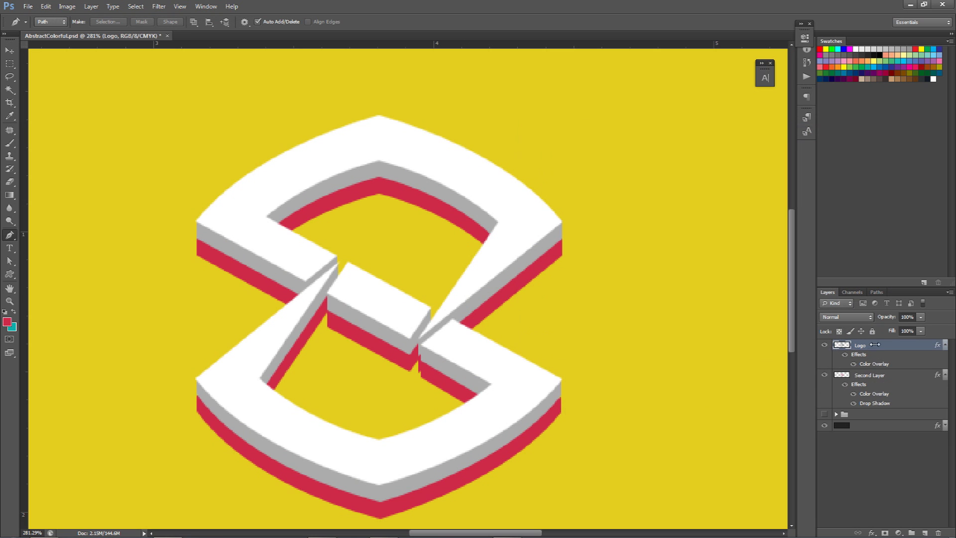
Change Second Layer's Color Overlay to dark grey #484848.
{"action": "double_click", "coordinate": [864, 396]}
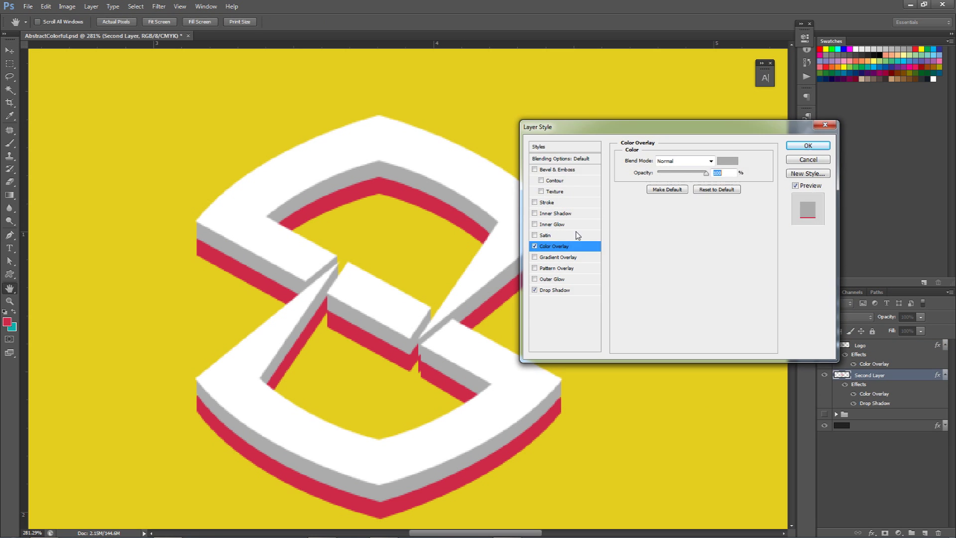
{"action": "left_click", "coordinate": [728, 161]}
{"action": "left_click_drag", "start_coordinate": [592, 311], "coordinate": [525, 349]}
{"action": "left_click_drag", "start_coordinate": [609, 357], "coordinate": [478, 356]}
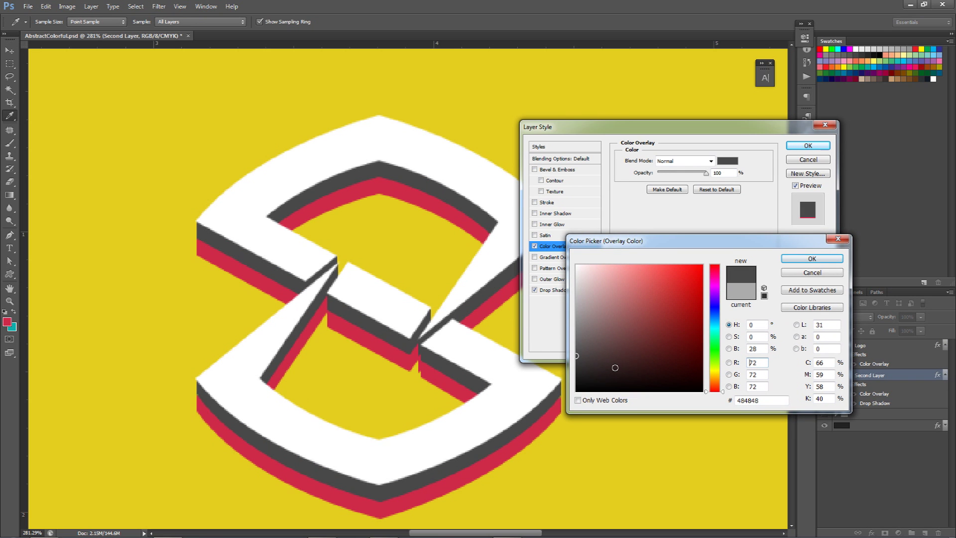
{"action": "left_click", "coordinate": [812, 258]}
{"action": "left_click", "coordinate": [808, 145]}
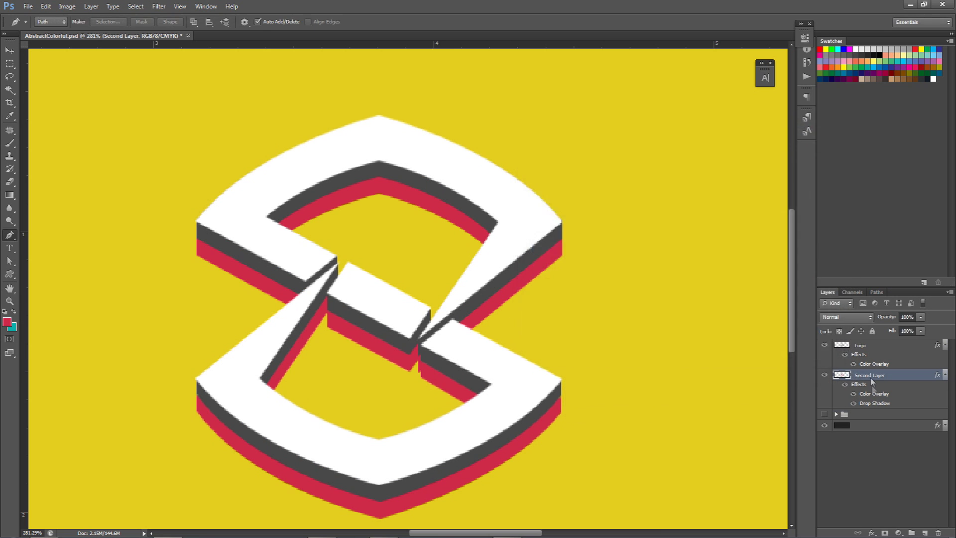
Hide Second Layer's drop shadow, copy the layer style, and rasterize the style so the dark grey overlay is baked in.
{"action": "left_click", "coordinate": [853, 403]}
{"action": "right_click", "coordinate": [880, 377]}
{"action": "left_click", "coordinate": [877, 193]}
{"action": "right_click", "coordinate": [880, 378]}
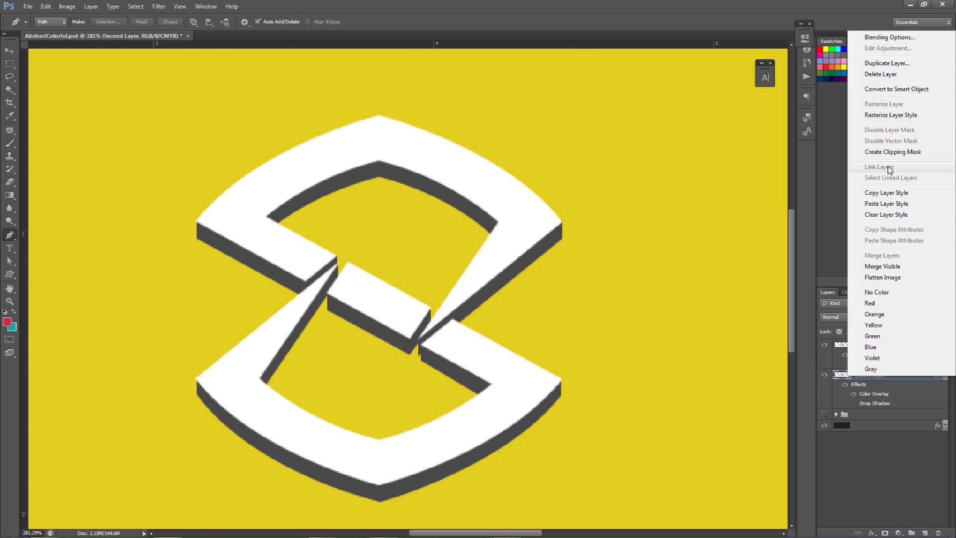
{"action": "left_click", "coordinate": [850, 385]}
{"action": "right_click", "coordinate": [880, 377]}
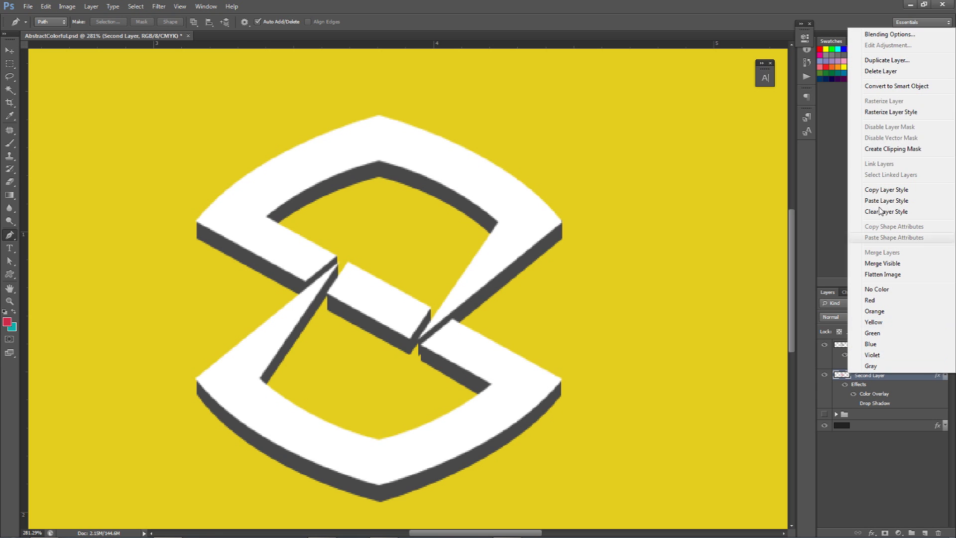
{"action": "left_click", "coordinate": [889, 116]}
Paste the copied layer style back onto Second Layer with its drop shadow visible and its Color Overlay hidden.
{"action": "right_click", "coordinate": [880, 375]}
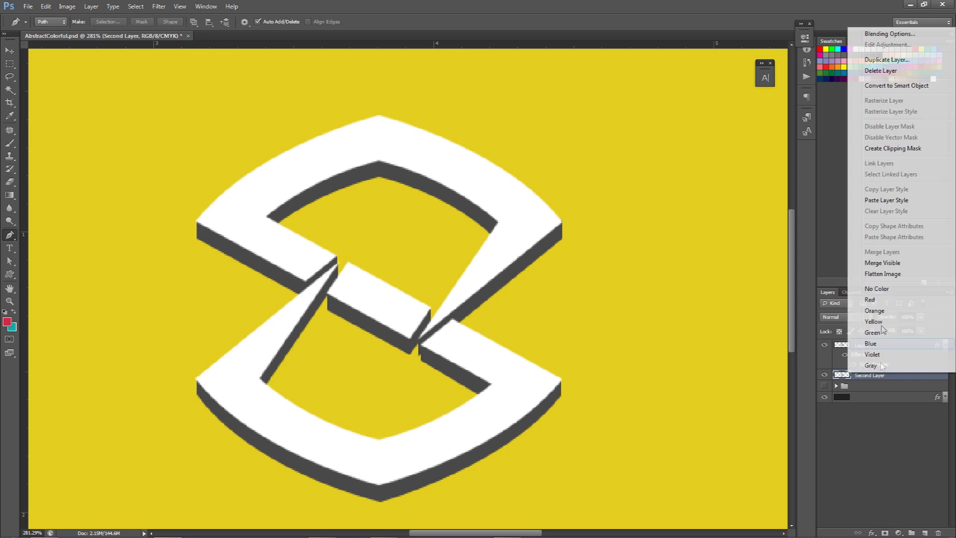
{"action": "left_click", "coordinate": [886, 200]}
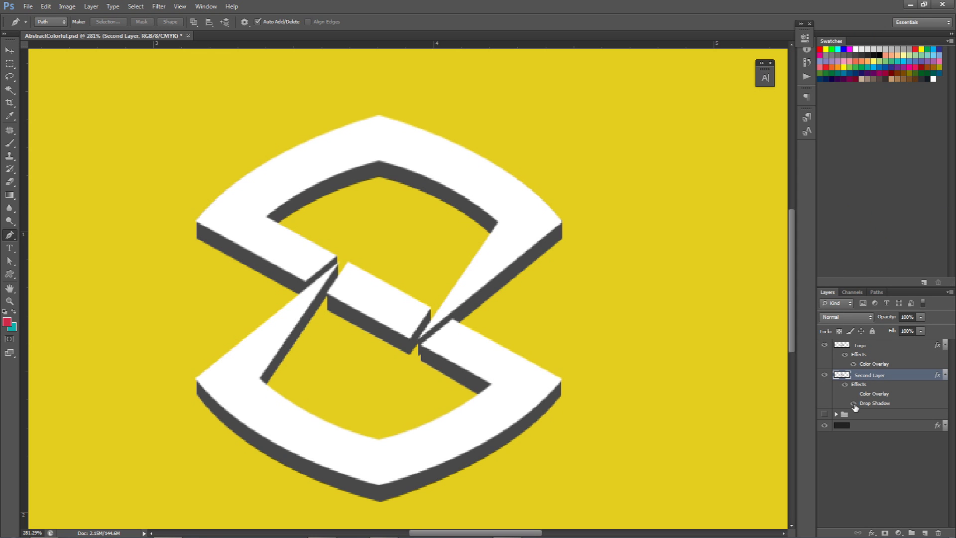
{"action": "left_click", "coordinate": [853, 404]}
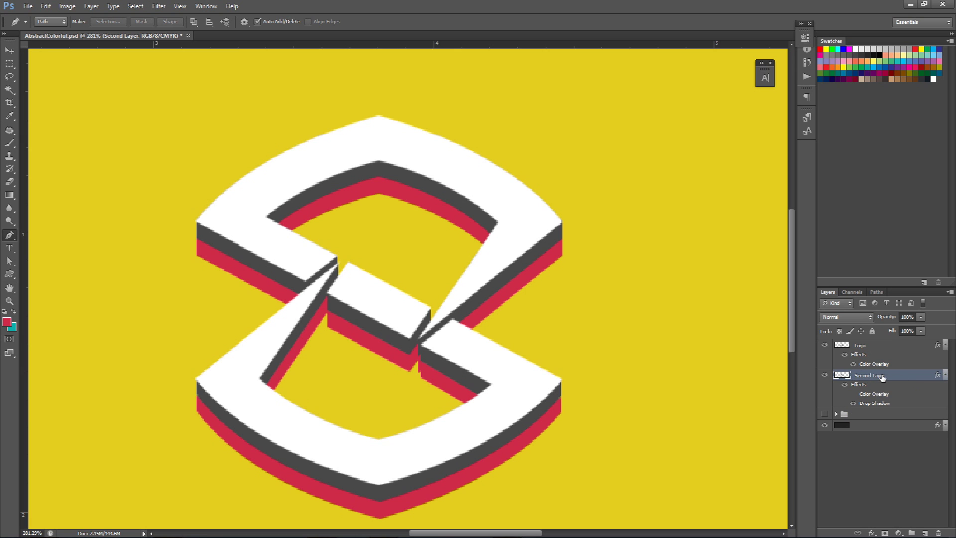
Create a new layer directly above Second Layer and make it a clipping mask on Second Layer.
{"action": "left_click", "coordinate": [924, 532]}
{"action": "right_click", "coordinate": [894, 378]}
{"action": "left_click", "coordinate": [886, 152]}
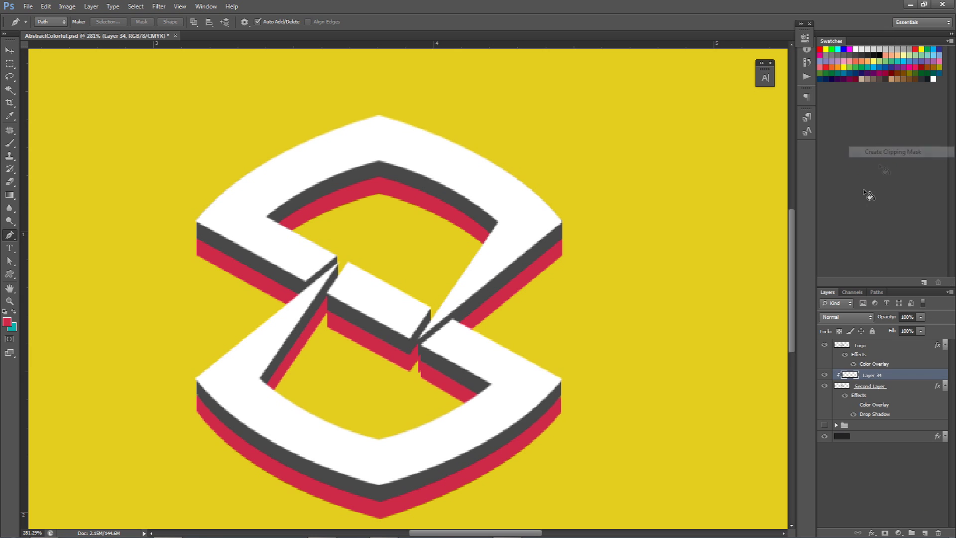
Switch to the Brush tool and choose a connected-lines-and-dots brush preset from the end of the preset list.
{"action": "key", "text": "b"}
{"action": "right_click", "coordinate": [494, 270]}
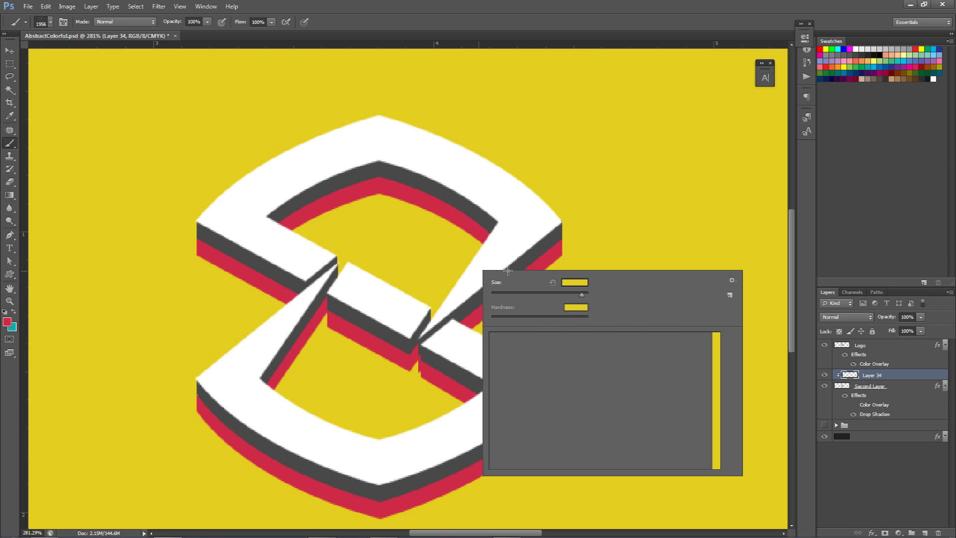
{"action": "scroll", "coordinate": [657, 364], "scroll_direction": "down", "scroll_amount": 2}
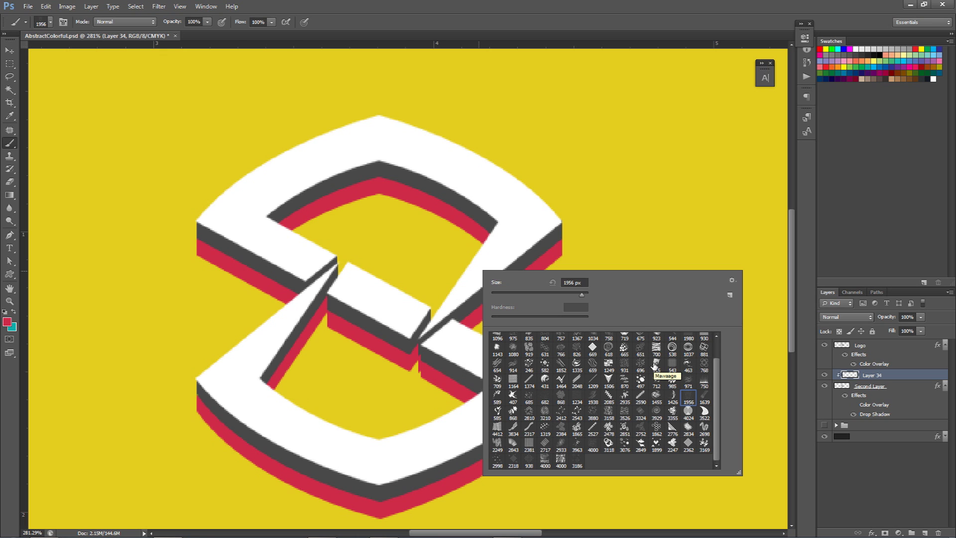
{"action": "left_click", "coordinate": [590, 447]}
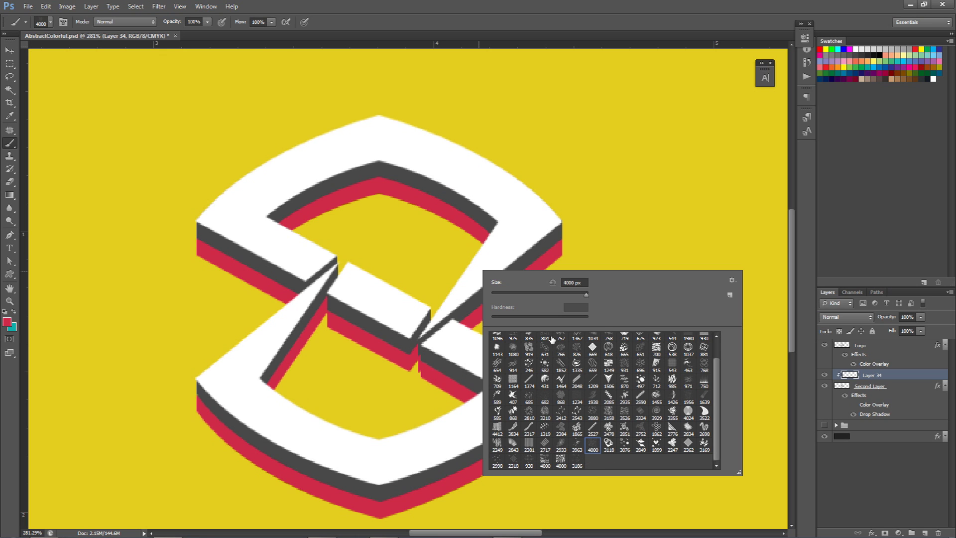
{"action": "left_click", "coordinate": [566, 459]}
{"action": "left_click", "coordinate": [576, 461]}
Reduce the brush size to 752 px and stamp the red line-network pattern over the logo on Layer 34.
{"action": "mouse_move", "coordinate": [413, 327]}
{"action": "left_mouse_down"}
{"action": "mouse_move", "coordinate": [190, 312]}
{"action": "mouse_move", "coordinate": [419, 280]}
{"action": "left_mouse_up"}
{"action": "mouse_move", "coordinate": [487, 271]}
{"action": "left_mouse_down"}
{"action": "mouse_move", "coordinate": [387, 280]}
{"action": "mouse_move", "coordinate": [376, 272]}
{"action": "left_mouse_up"}
{"action": "mouse_move", "coordinate": [518, 292]}
{"action": "left_mouse_down"}
{"action": "mouse_move", "coordinate": [372, 283]}
{"action": "mouse_move", "coordinate": [426, 282]}
{"action": "left_mouse_up"}
{"action": "key", "text": "ctrl+0"}
{"action": "mouse_move", "coordinate": [529, 290]}
{"action": "left_mouse_down"}
{"action": "mouse_move", "coordinate": [539, 298]}
{"action": "mouse_move", "coordinate": [475, 283]}
{"action": "mouse_move", "coordinate": [294, 282]}
{"action": "left_mouse_up"}
{"action": "left_click_drag", "start_coordinate": [463, 286], "coordinate": [352, 280]}
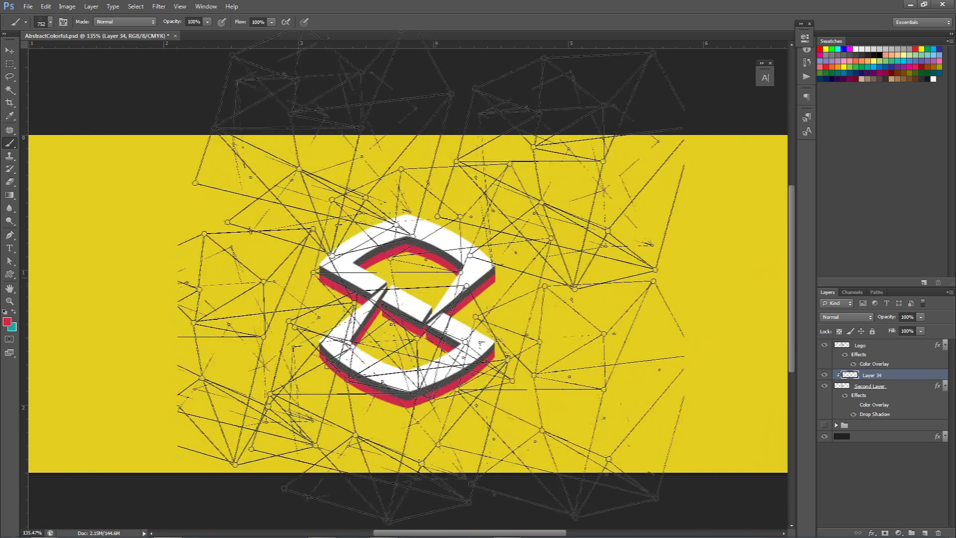
{"action": "scroll", "coordinate": [453, 360], "scroll_direction": "up", "scroll_amount": 2}
{"action": "scroll", "coordinate": [393, 350], "scroll_direction": "up", "scroll_amount": 1}
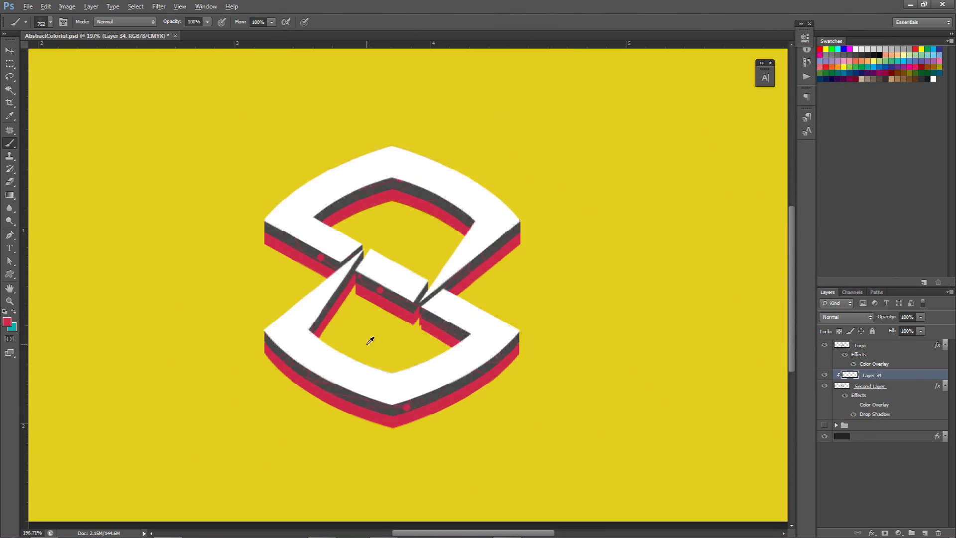
Give Layer 34 a white (#ffffff) Color Overlay with Normal blend mode and 100% opacity.
{"action": "double_click", "coordinate": [926, 376]}
{"action": "left_click", "coordinate": [552, 246]}
{"action": "left_click", "coordinate": [727, 160]}
{"action": "left_click", "coordinate": [489, 199]}
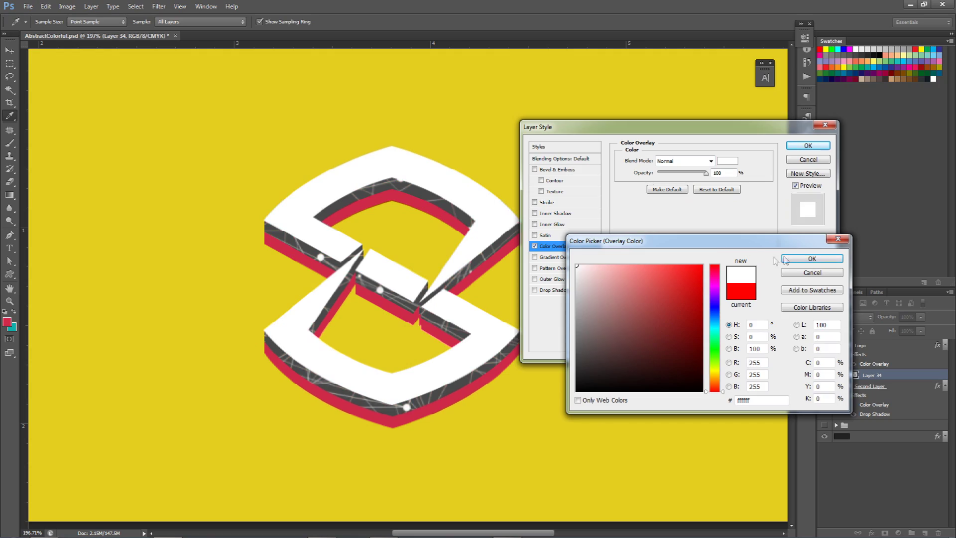
{"action": "left_click", "coordinate": [812, 258]}
{"action": "left_click", "coordinate": [808, 146]}
Rasterize Layer 34's layer style, keeping the layer clipped, and switch to the Move tool.
{"action": "right_click", "coordinate": [848, 375]}
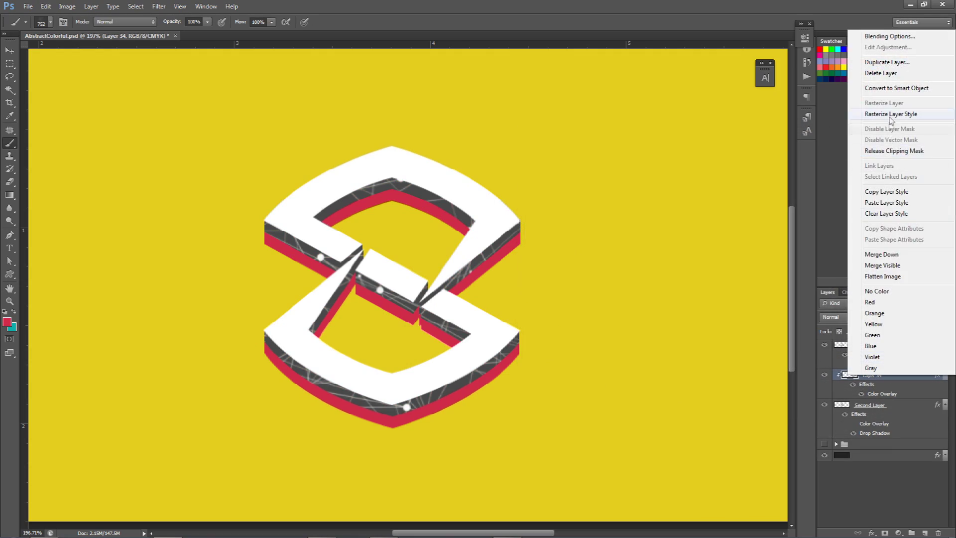
{"action": "left_click", "coordinate": [894, 150]}
{"action": "key", "text": "v"}
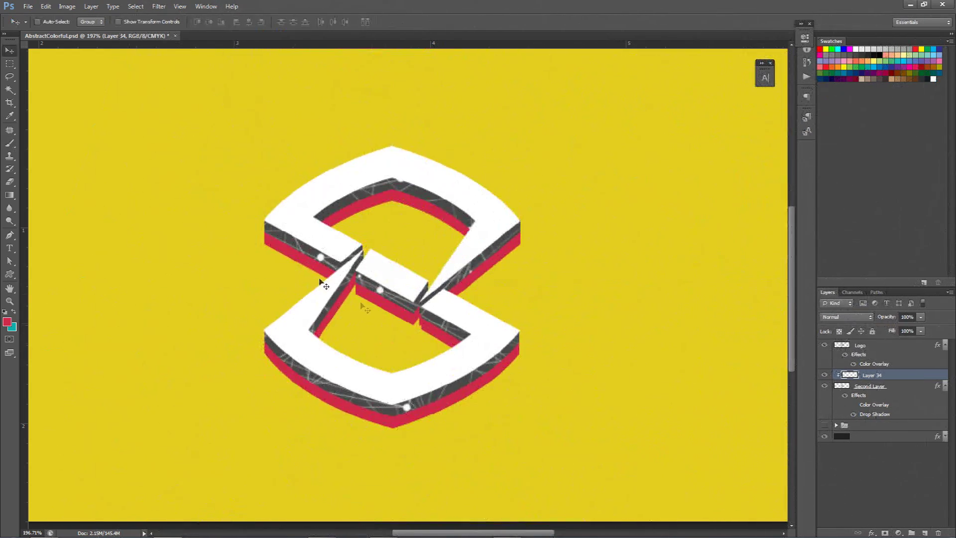
Toggle Second Layer's Color Overlay visibility to check how it affects the clipped line texture, leaving it hidden.
{"action": "scroll", "coordinate": [282, 240], "scroll_direction": "up", "scroll_amount": 7}
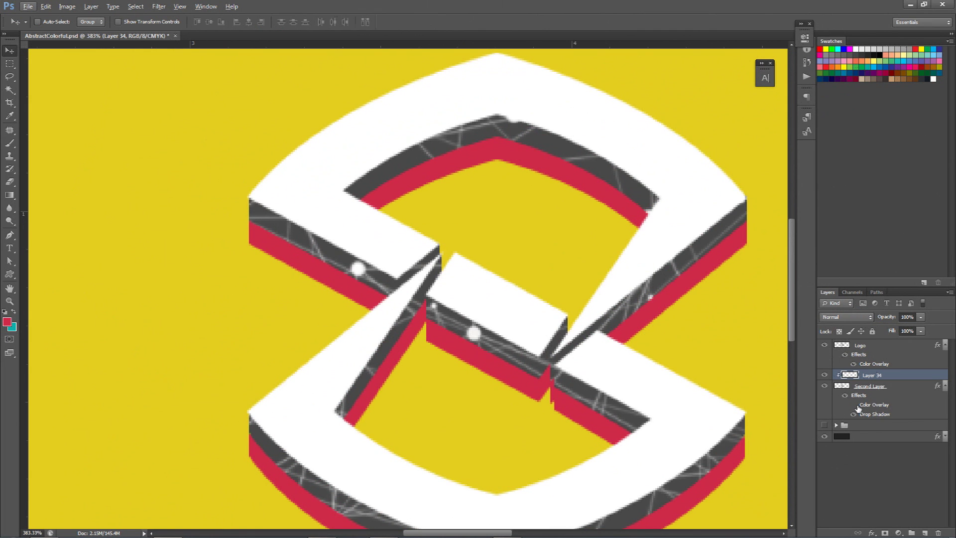
{"action": "left_click", "coordinate": [858, 408]}
{"action": "left_click", "coordinate": [854, 405]}
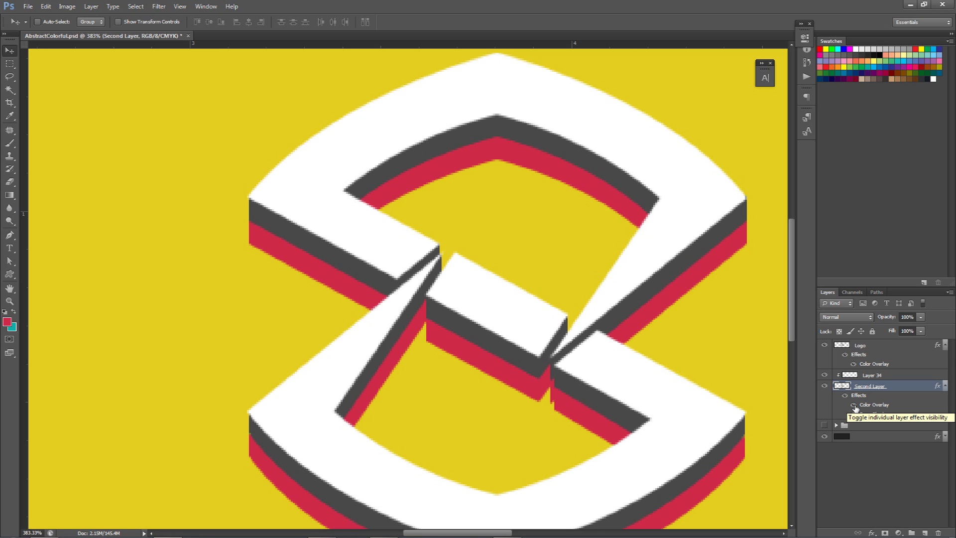
{"action": "left_click", "coordinate": [854, 408]}
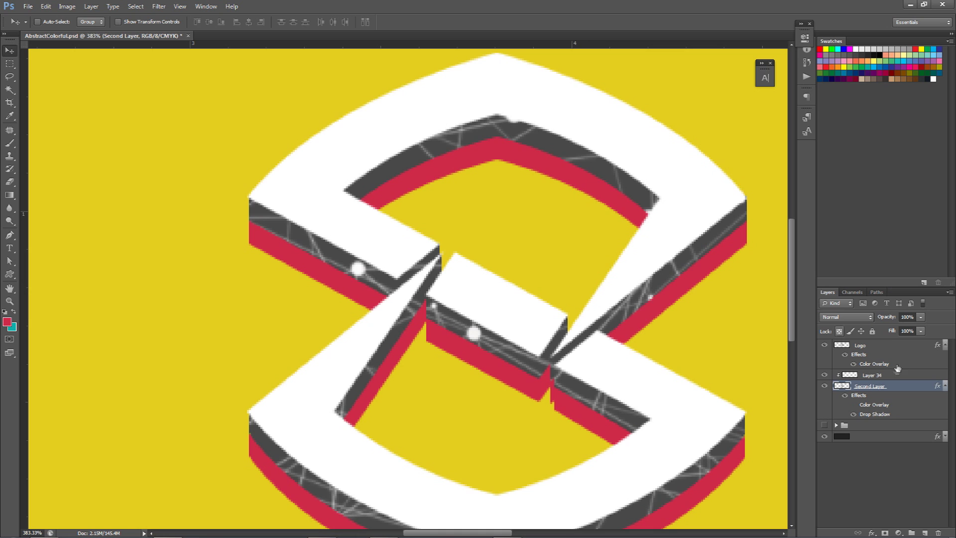
Set Layer 34 to Overlay blend mode and lower its opacity to 37%.
{"action": "left_click", "coordinate": [876, 375]}
{"action": "left_click", "coordinate": [842, 317]}
{"action": "left_click", "coordinate": [832, 180]}
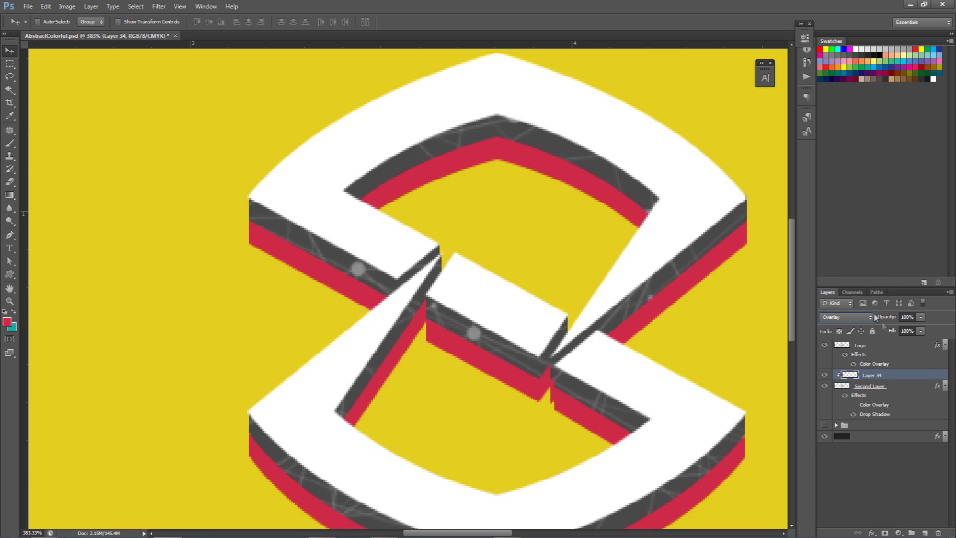
{"action": "left_click", "coordinate": [920, 317]}
{"action": "left_click_drag", "start_coordinate": [892, 331], "coordinate": [892, 331]}
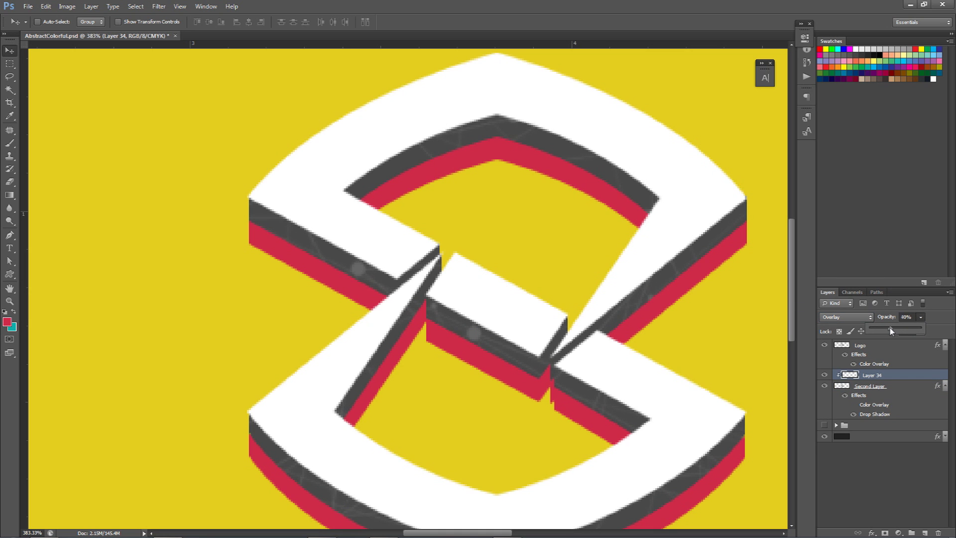
{"action": "scroll", "coordinate": [671, 321], "scroll_direction": "down", "scroll_amount": 5}
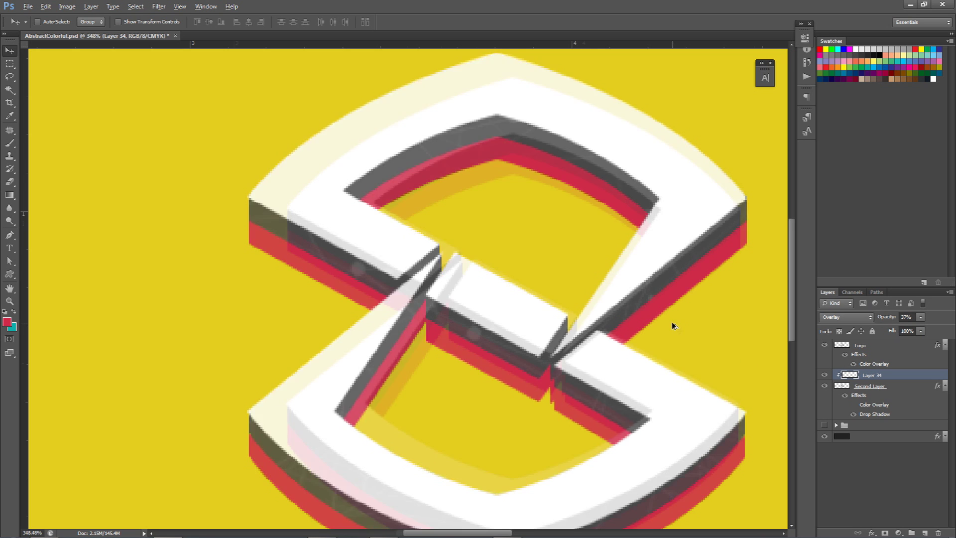
{"action": "scroll", "coordinate": [660, 323], "scroll_direction": "down", "scroll_amount": 3}
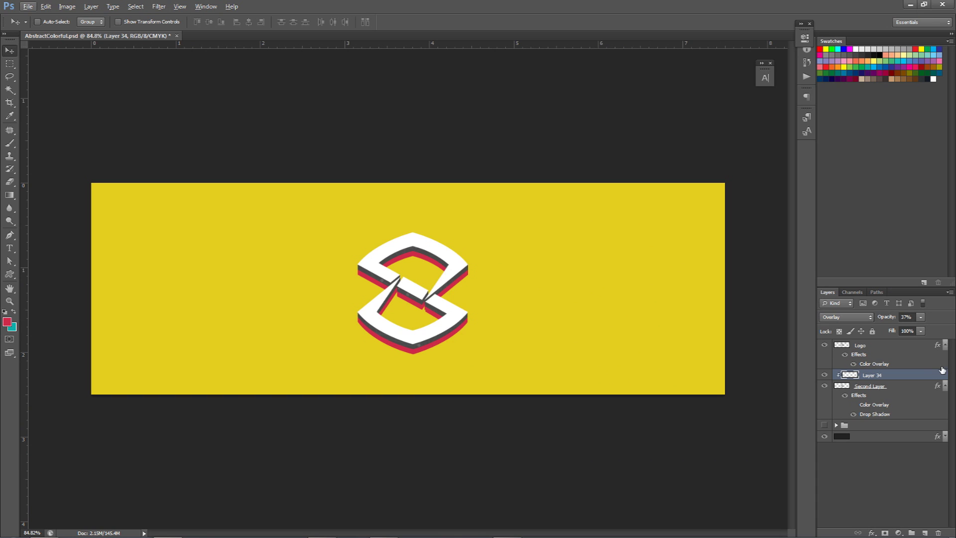
Collapse the layers' effect lists, then group Logo, Layer 34 and Second Layer and name the group "Logo".
{"action": "left_click", "coordinate": [945, 344]}
{"action": "left_click", "coordinate": [945, 366]}
{"action": "left_click", "coordinate": [863, 346]}
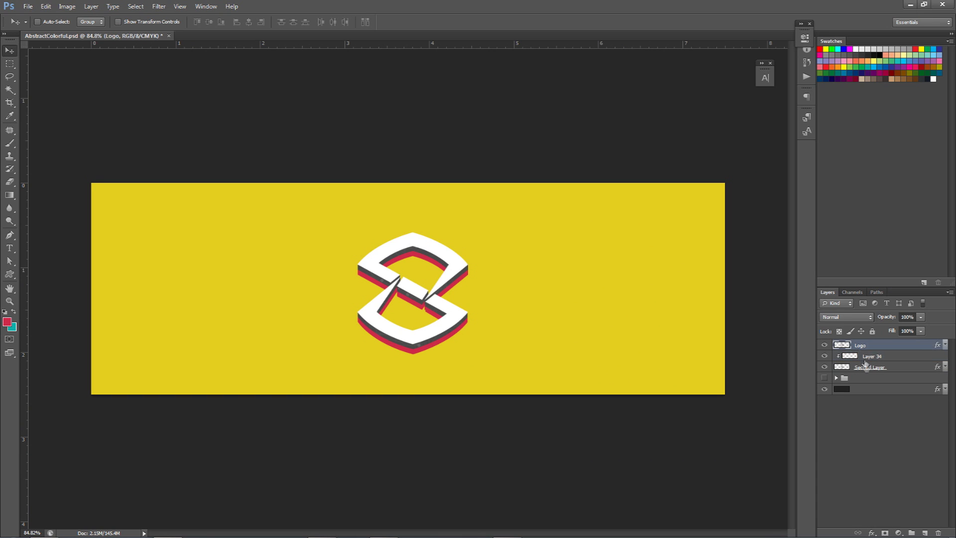
{"action": "left_click", "coordinate": [864, 372], "text": "shift"}
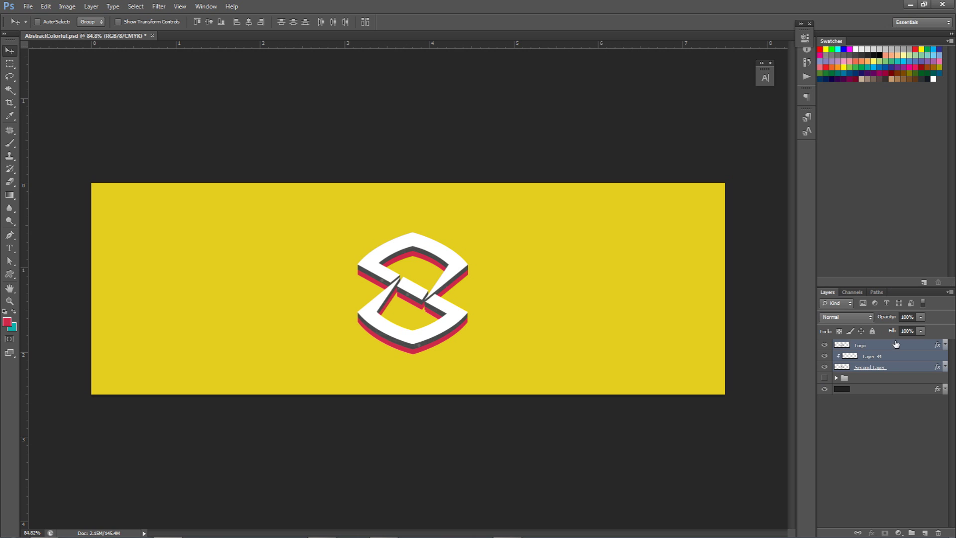
{"action": "key", "text": "ctrl+g"}
{"action": "double_click", "coordinate": [865, 346]}
{"action": "type", "text": "Logo"}
{"action": "key", "text": "Return"}
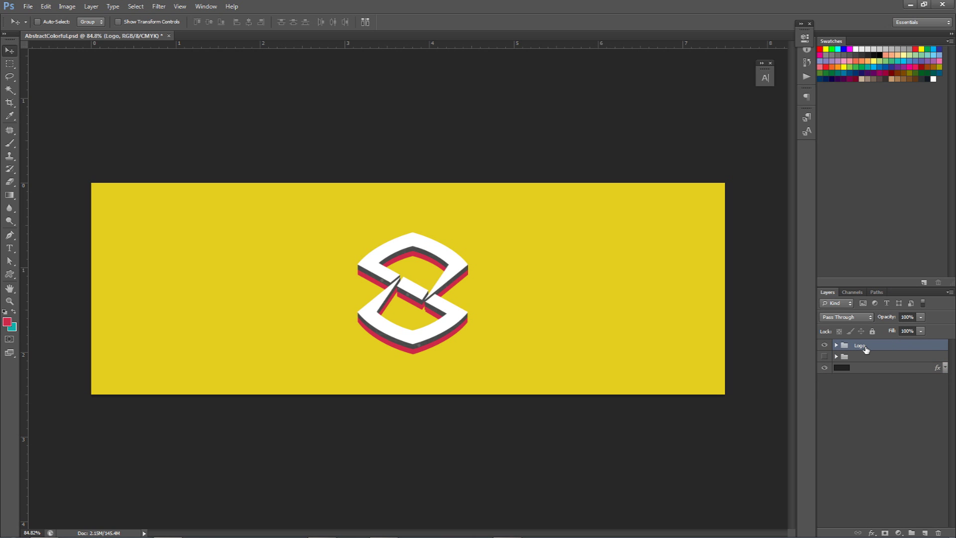
Duplicate the Logo group and merge the copy into a single layer.
{"action": "key", "text": "ctrl+j"}
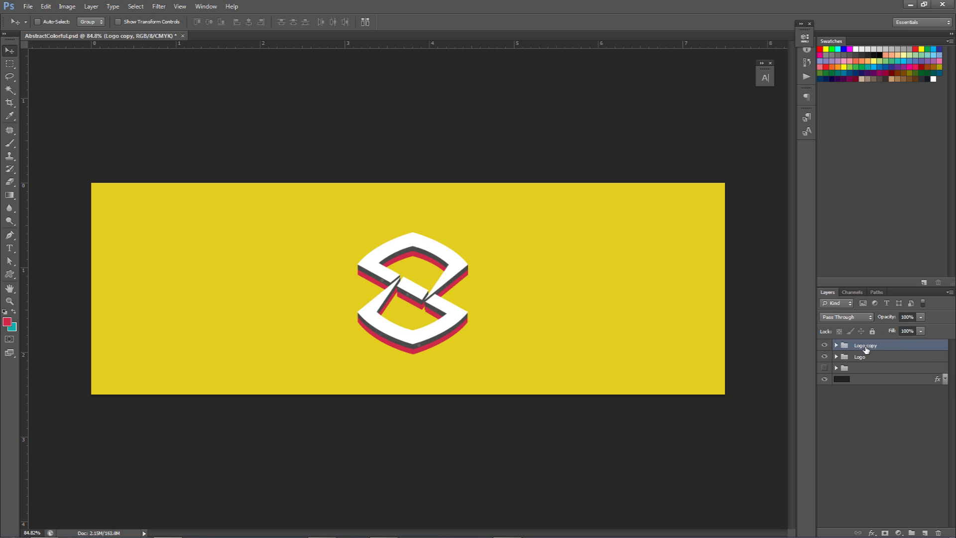
{"action": "key", "text": "ctrl+e"}
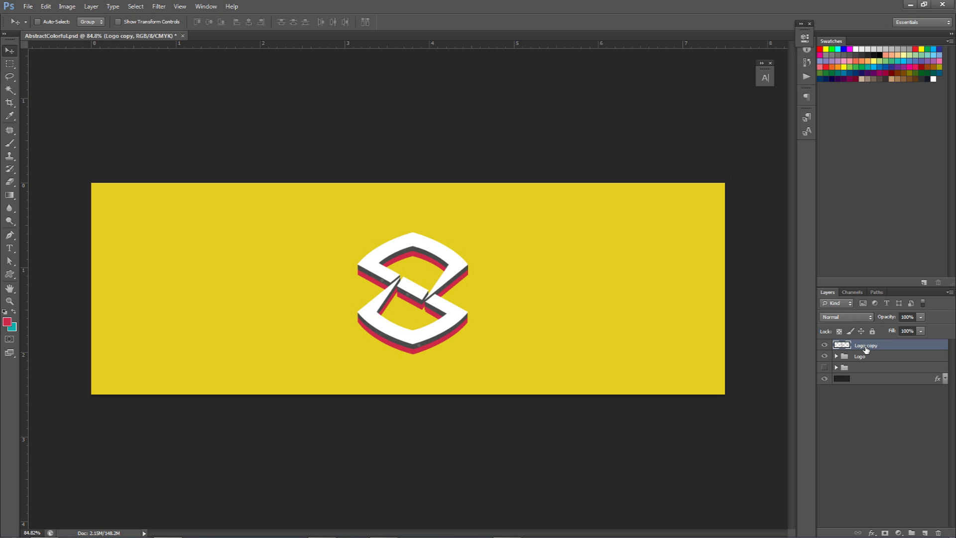
Hide the Logo group, load the merged Logo copy's outline as a selection, hide it, and add a new layer beneath the group.
{"action": "scroll", "coordinate": [387, 283], "scroll_direction": "up", "scroll_amount": 5}
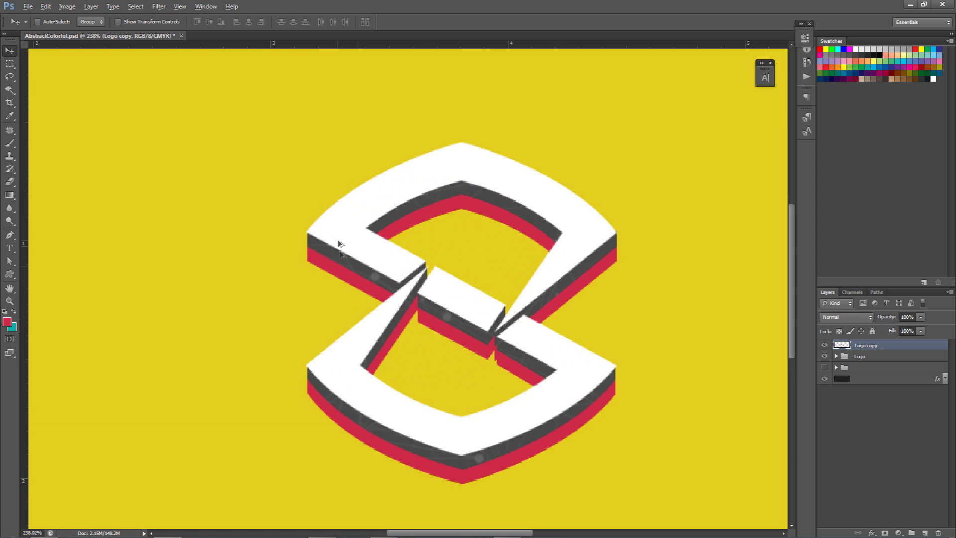
{"action": "left_click", "coordinate": [823, 356]}
{"action": "left_click", "coordinate": [824, 345]}
{"action": "left_click", "coordinate": [824, 345]}
{"action": "left_click", "coordinate": [841, 347], "text": "ctrl"}
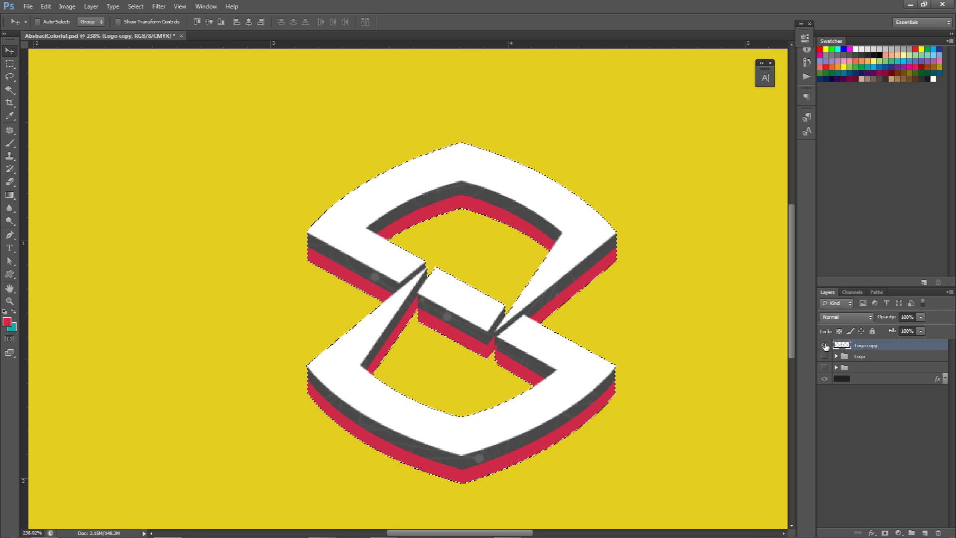
{"action": "left_click", "coordinate": [824, 345]}
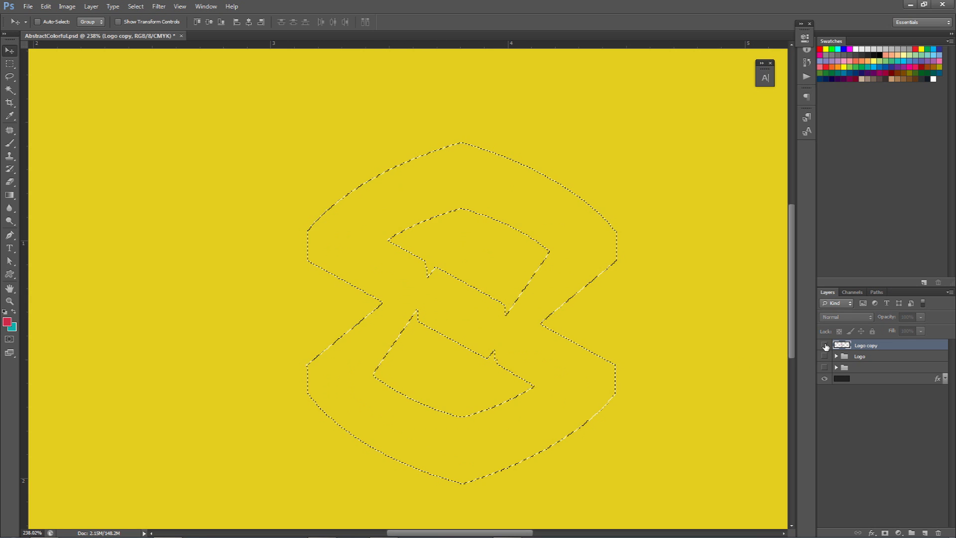
{"action": "left_click", "coordinate": [869, 357]}
{"action": "left_click", "coordinate": [925, 532]}
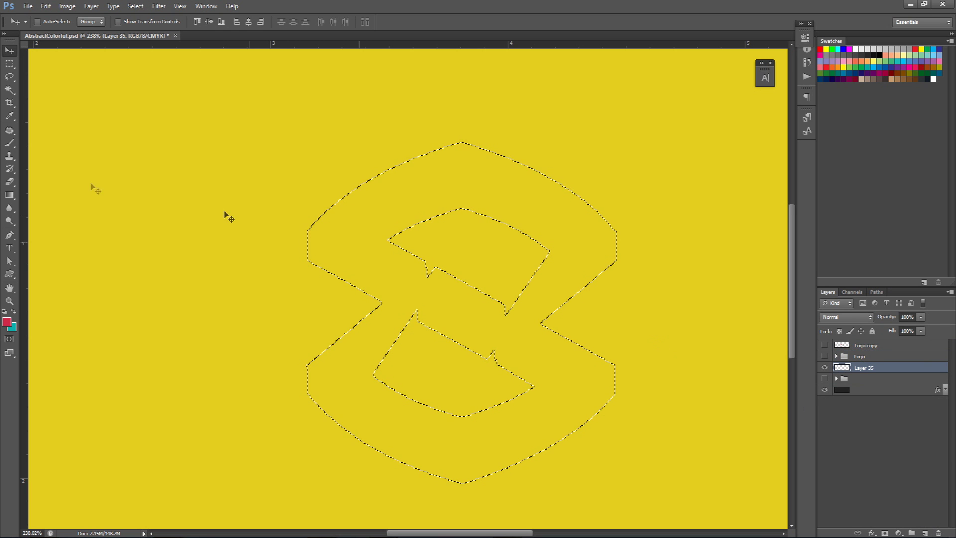
Set the foreground colour to near-black #131313.
{"action": "left_click", "coordinate": [7, 322]}
{"action": "left_click_drag", "start_coordinate": [578, 332], "coordinate": [509, 423]}
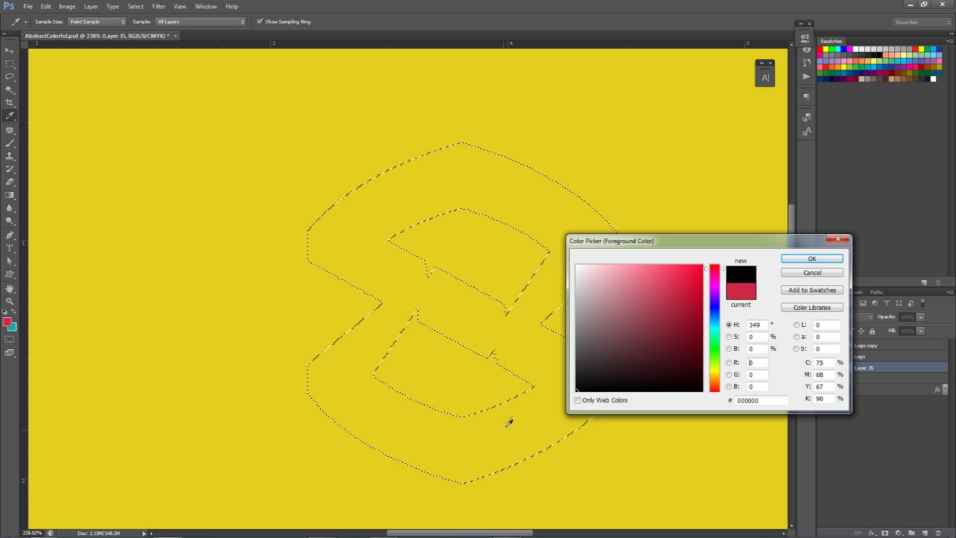
{"action": "key", "text": "Return"}
{"action": "key", "text": "v"}
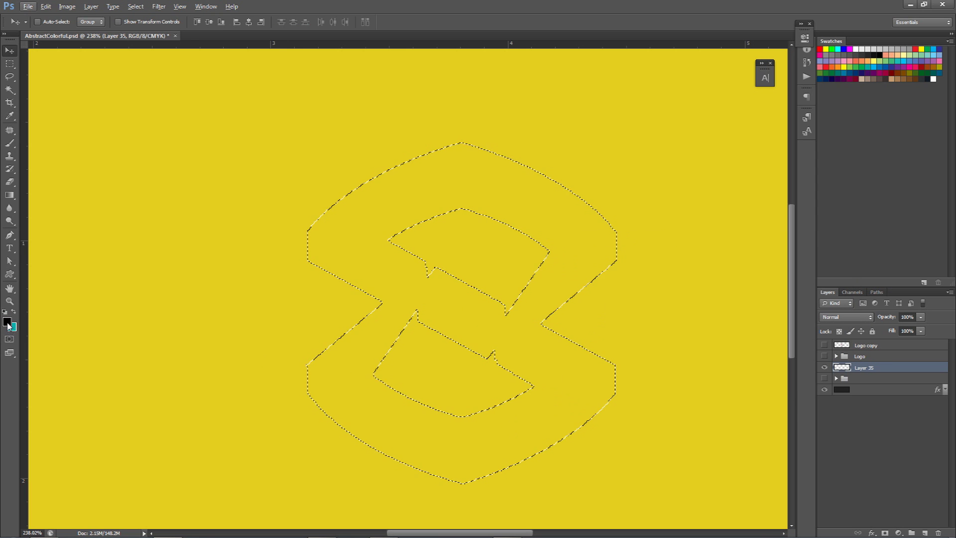
{"action": "left_click", "coordinate": [7, 322]}
{"action": "left_click", "coordinate": [577, 382]}
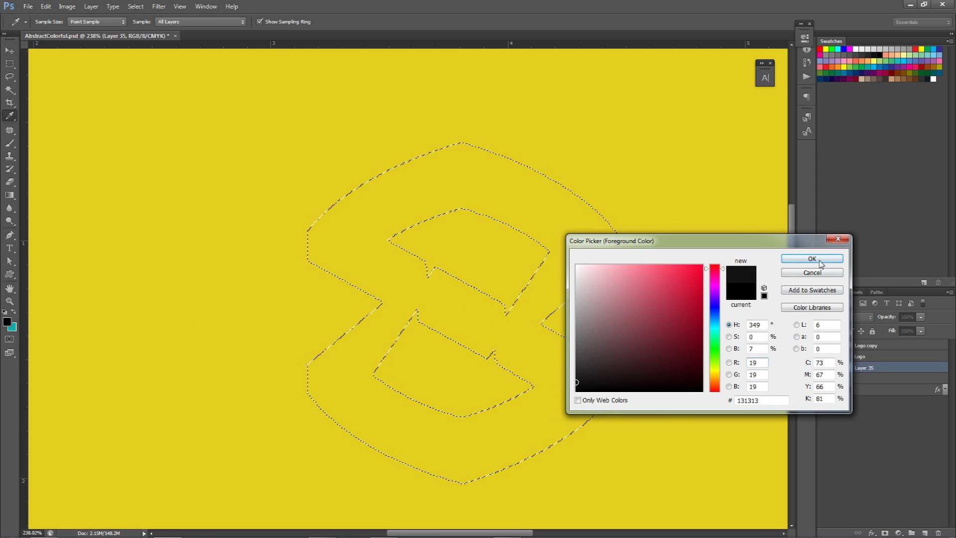
{"action": "left_click", "coordinate": [819, 261]}
Try filling the logo-shaped selection with the dark colour behind the logo, and reload the outline and clear the fill.
{"action": "key", "text": "alt+BackSpace"}
{"action": "key", "text": "ctrl+d"}
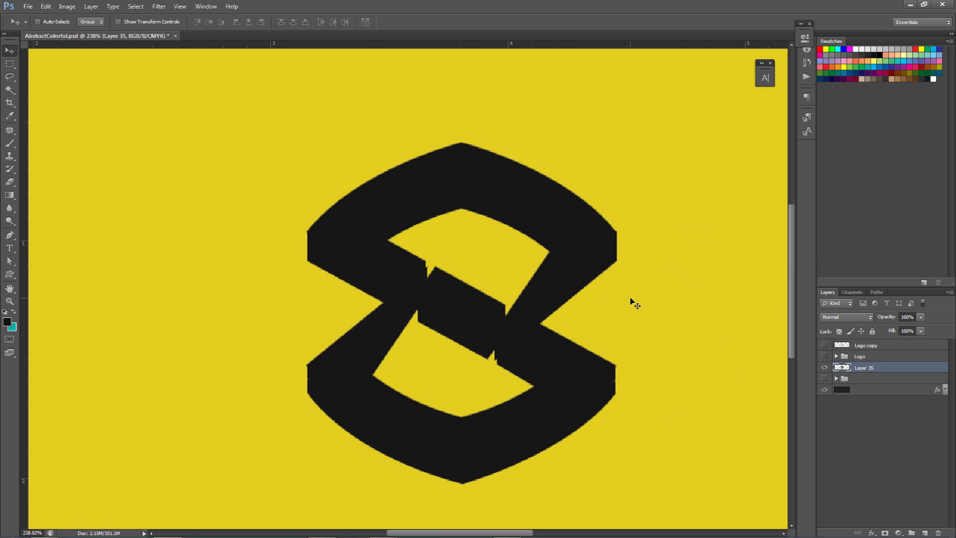
{"action": "scroll", "coordinate": [632, 300], "scroll_direction": "down", "scroll_amount": 5}
{"action": "left_click", "coordinate": [824, 356]}
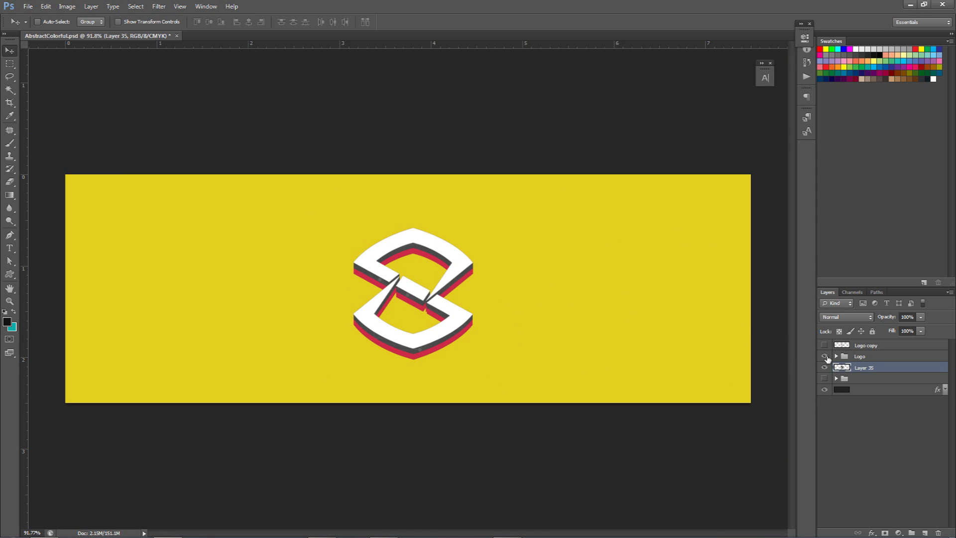
{"action": "left_click", "coordinate": [824, 356]}
{"action": "left_click", "coordinate": [841, 367], "text": "ctrl"}
{"action": "key", "text": "Delete"}
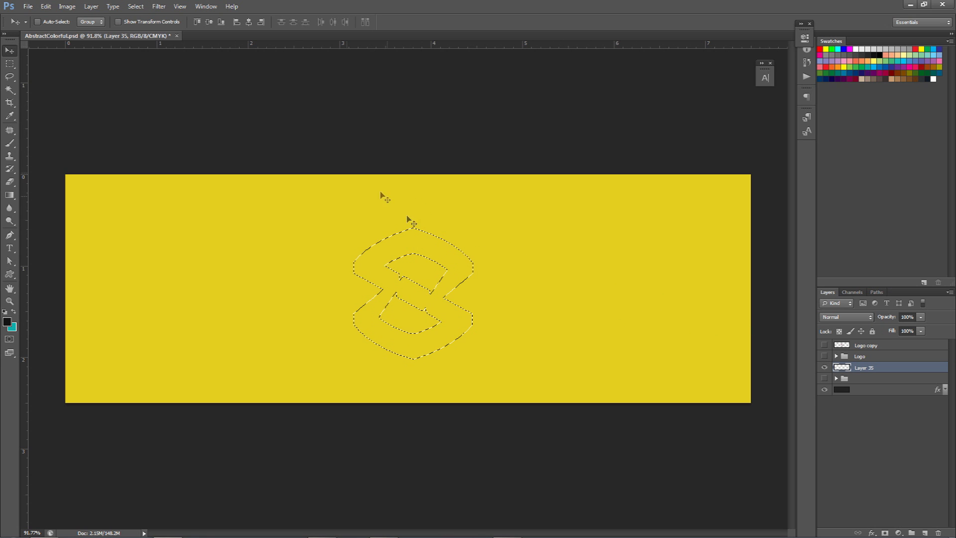
Compare the selection with the merged logo, hide the logo, and expand the selection by 15 pixels.
{"action": "left_click", "coordinate": [825, 345]}
{"action": "scroll", "coordinate": [349, 261], "scroll_direction": "up", "scroll_amount": 3}
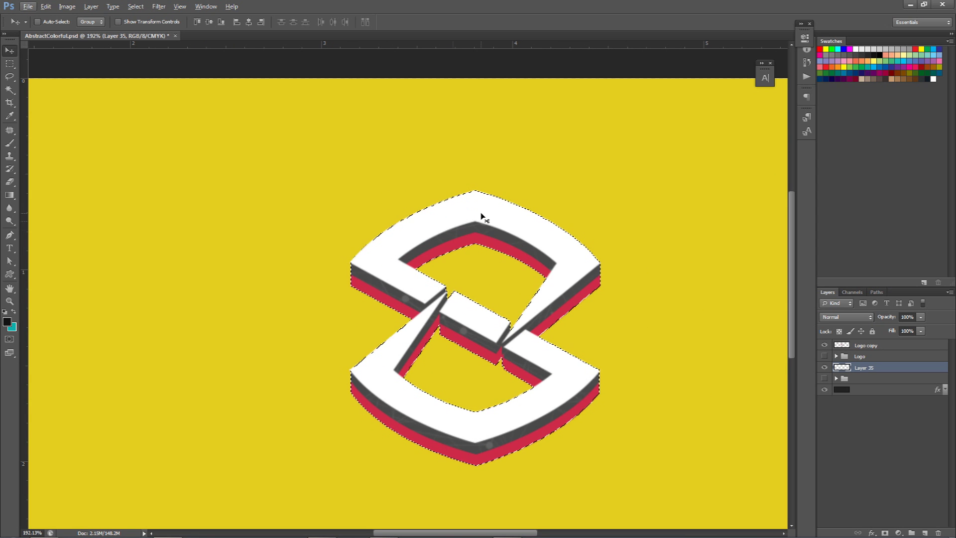
{"action": "left_click", "coordinate": [825, 345]}
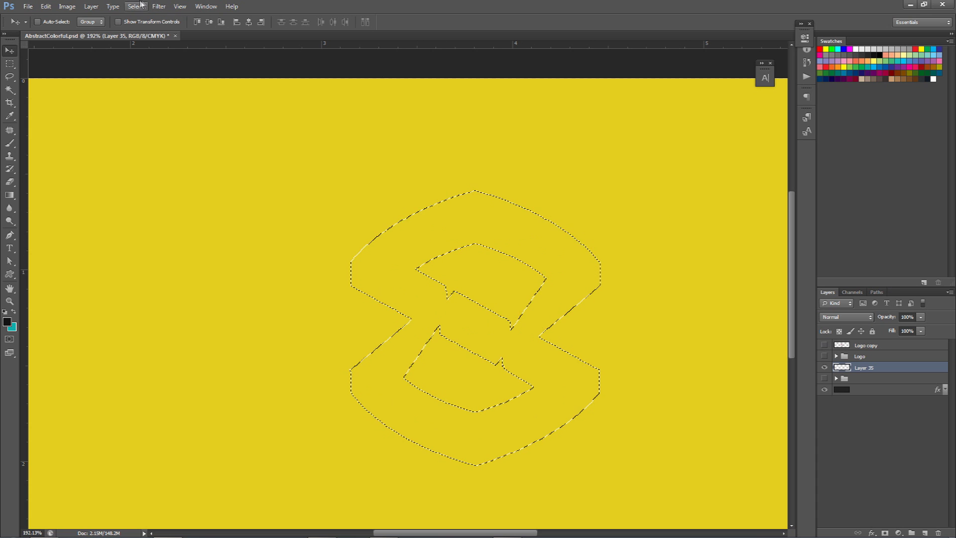
{"action": "left_click", "coordinate": [136, 6]}
{"action": "mouse_move", "coordinate": [149, 116]}
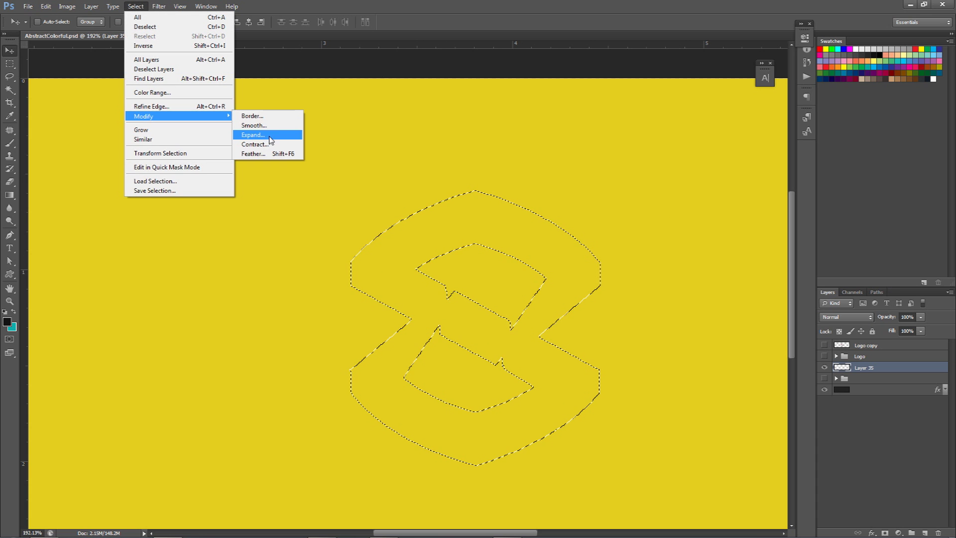
{"action": "left_click", "coordinate": [255, 139]}
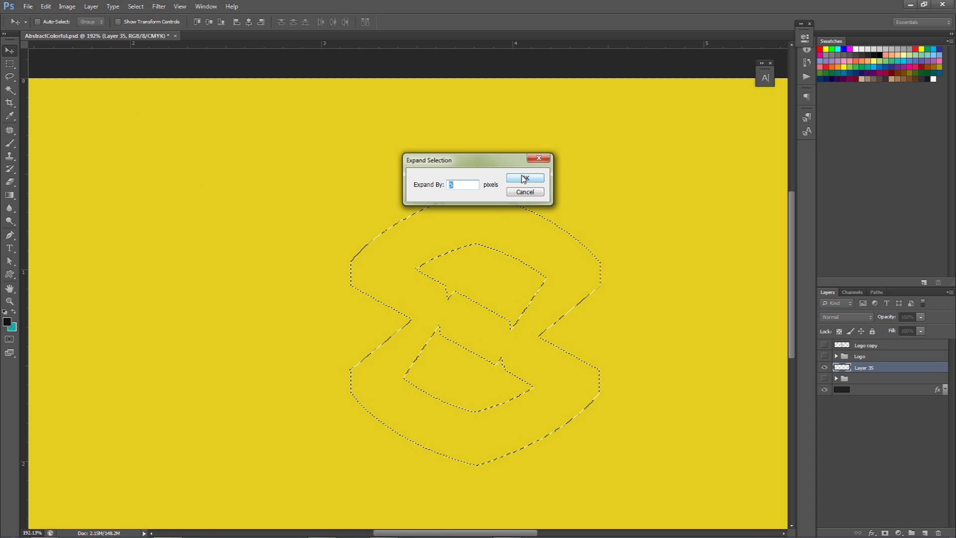
{"action": "type", "text": "15"}
{"action": "left_click", "coordinate": [520, 179]}
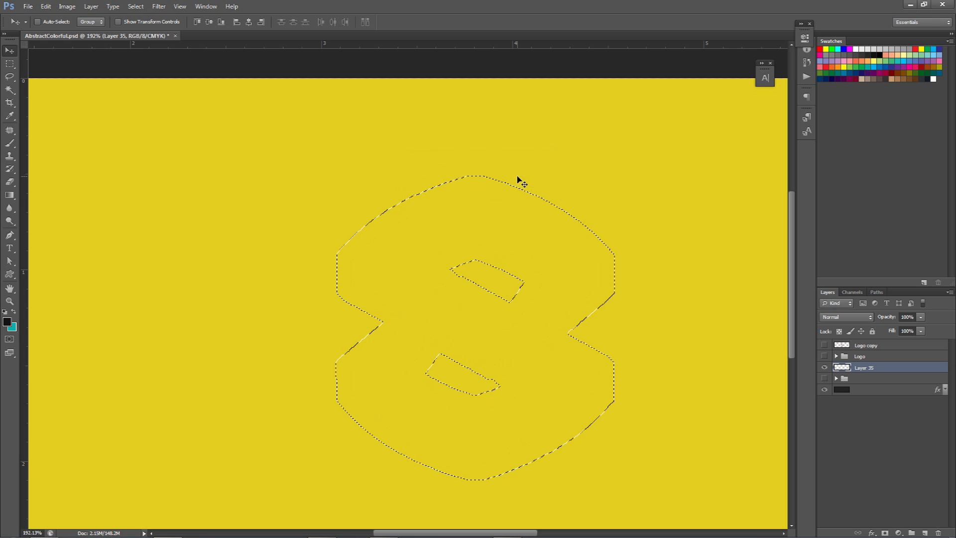
Fill the expanded selection on Layer 35 with the dark foreground colour, deselect, and show the Logo group over it.
{"action": "left_click", "coordinate": [824, 345]}
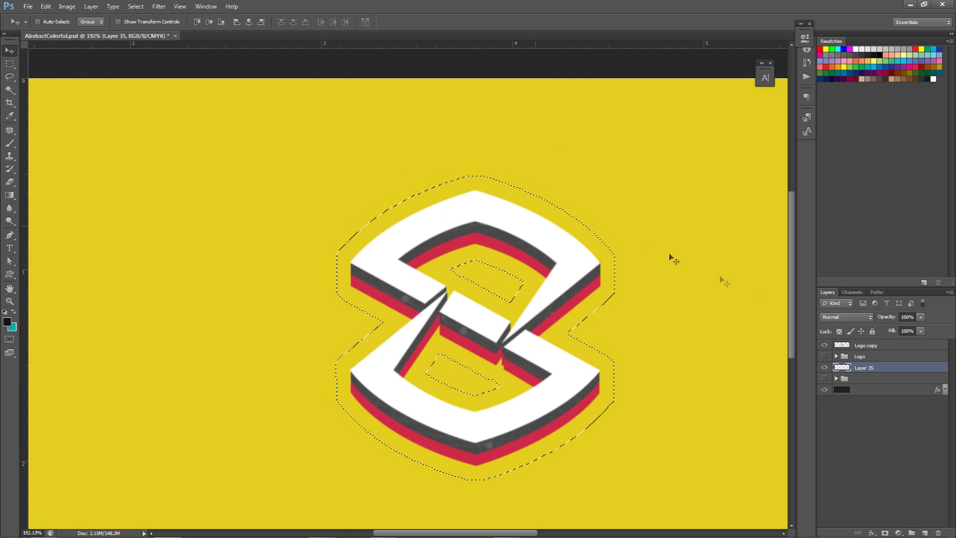
{"action": "left_click", "coordinate": [824, 345]}
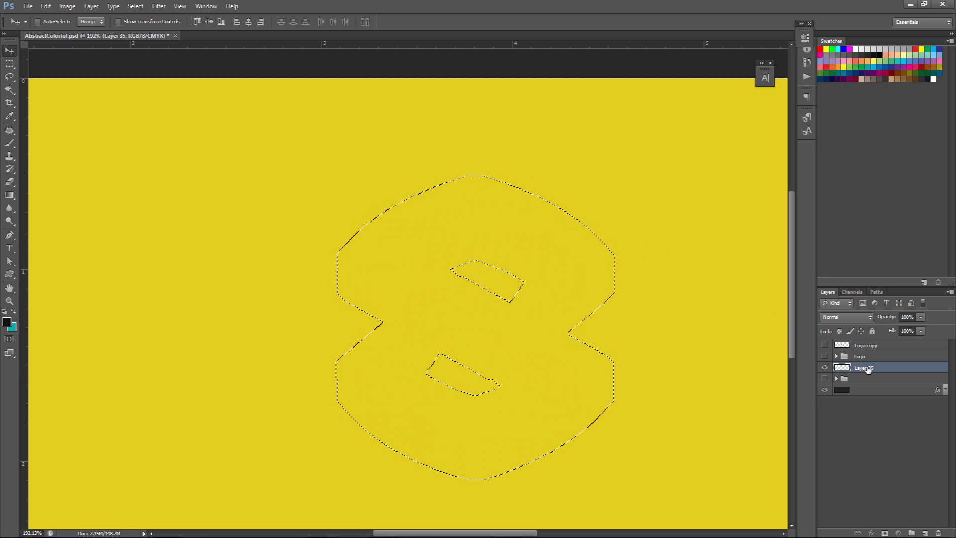
{"action": "key", "text": "alt+BackSpace"}
{"action": "key", "text": "ctrl+d"}
{"action": "left_click", "coordinate": [825, 356]}
{"action": "scroll", "coordinate": [606, 315], "scroll_direction": "down", "scroll_amount": 3}
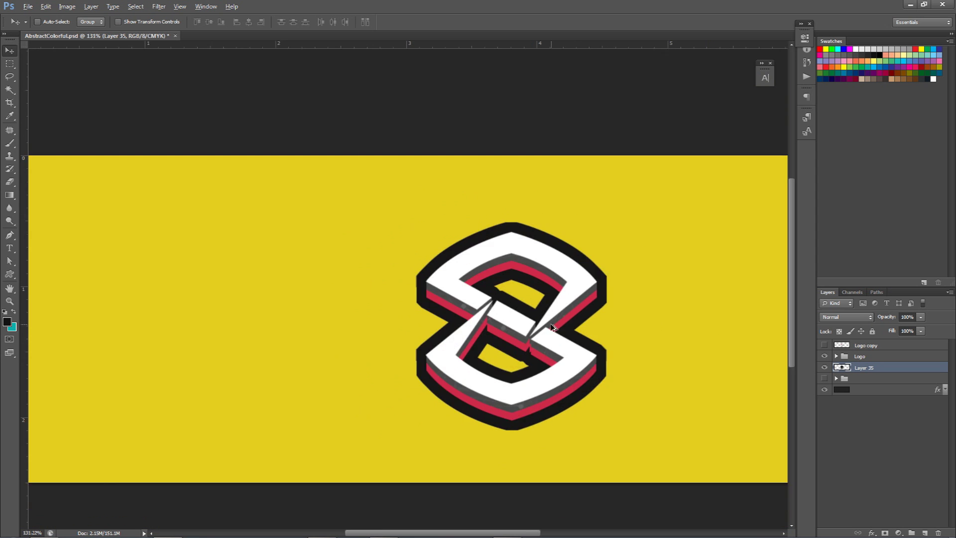
{"action": "scroll", "coordinate": [368, 281], "scroll_direction": "down", "scroll_amount": 3}
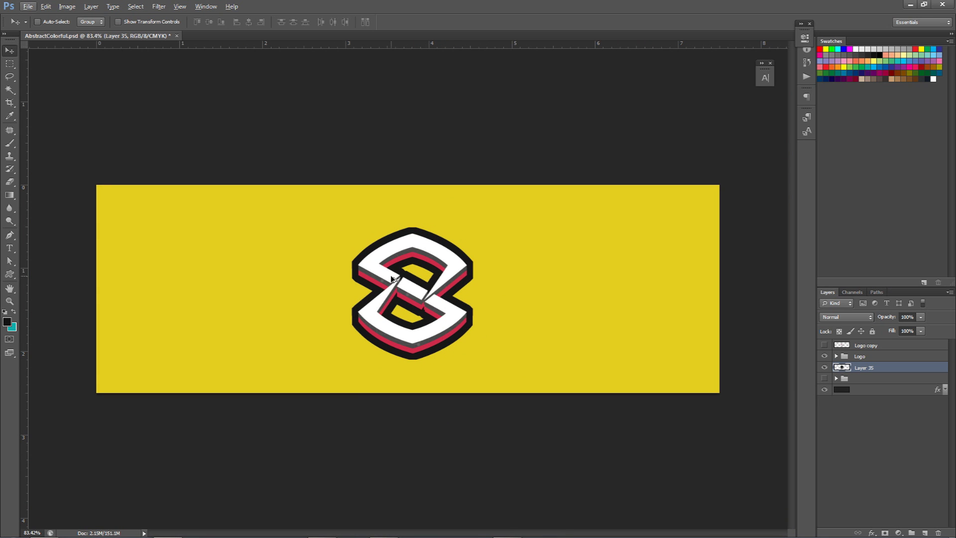
Draw a closed Pen path around the cut-off corner of the black outline below the S's upper-left edge.
{"action": "scroll", "coordinate": [352, 253], "scroll_direction": "up", "scroll_amount": 10}
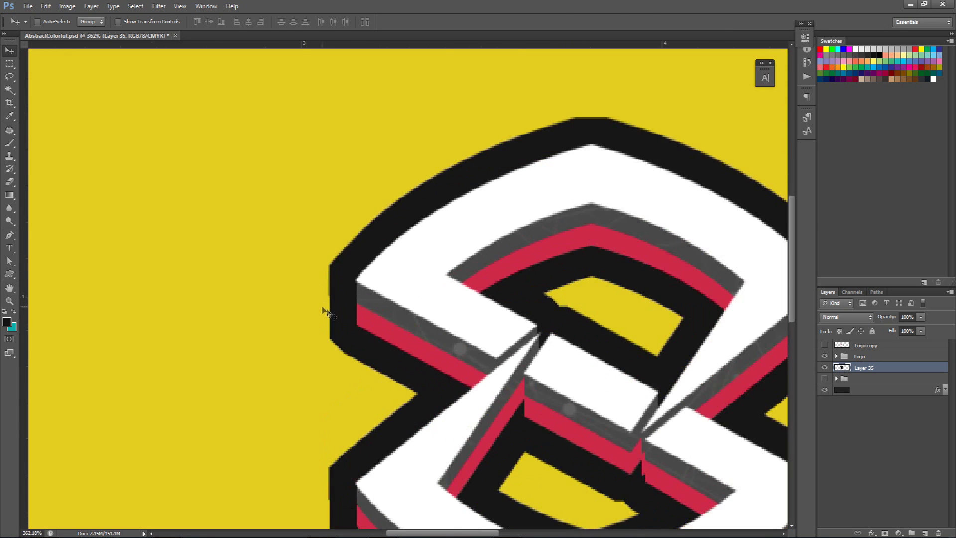
{"action": "left_click_drag", "start_coordinate": [400, 268], "coordinate": [412, 262]}
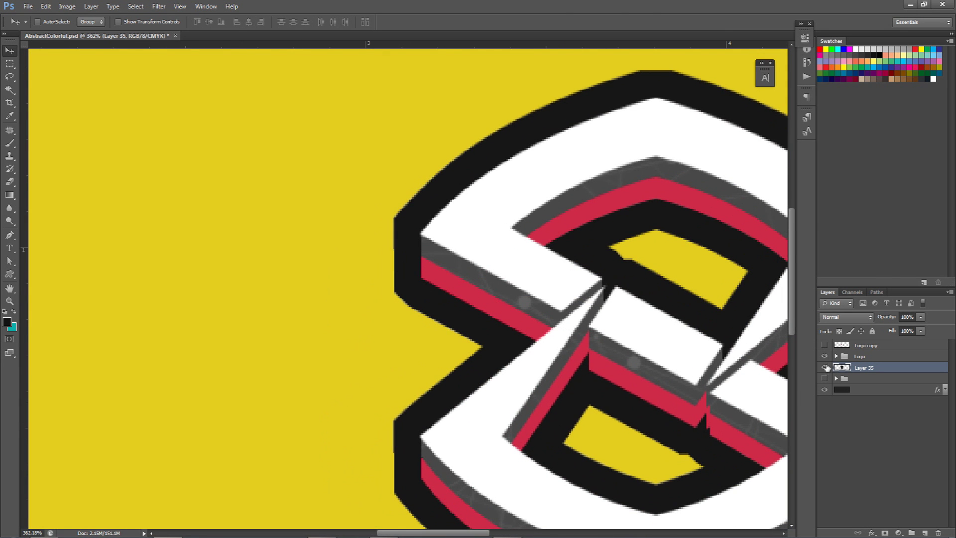
{"action": "key", "text": "p"}
{"action": "scroll", "coordinate": [390, 249], "scroll_direction": "up", "scroll_amount": 2}
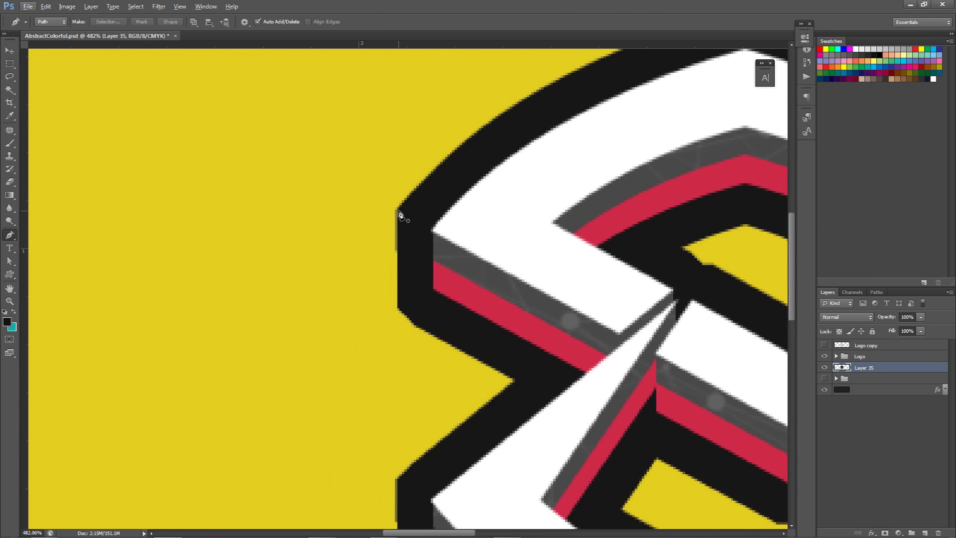
{"action": "left_click", "coordinate": [398, 210]}
{"action": "left_click", "coordinate": [521, 381]}
{"action": "left_click", "coordinate": [541, 375]}
{"action": "left_click", "coordinate": [477, 325]}
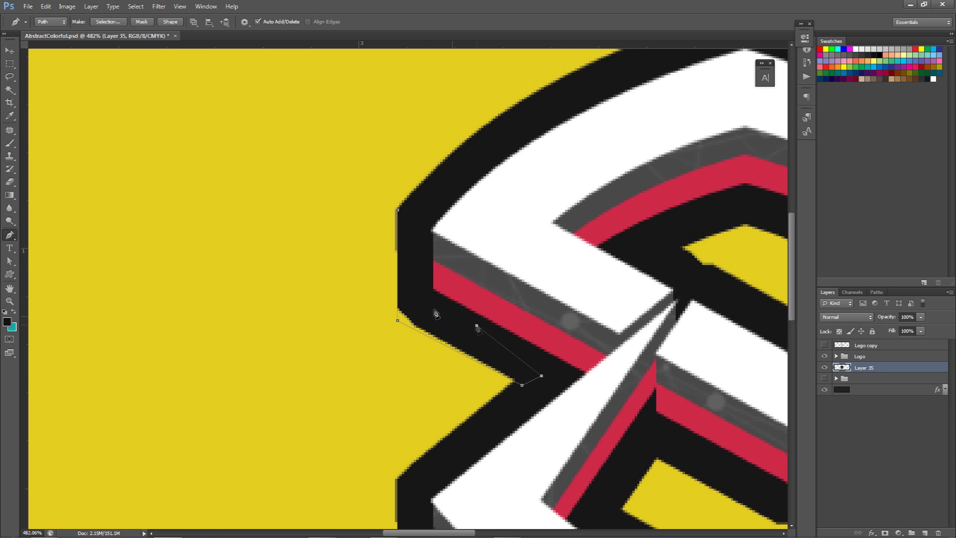
{"action": "left_click", "coordinate": [407, 296]}
{"action": "left_click", "coordinate": [399, 211]}
Fill the upper-left corner path with the outline's dark colour at 100% opacity in Normal mode, and delete the path.
{"action": "right_click", "coordinate": [430, 215]}
{"action": "left_click", "coordinate": [461, 271]}
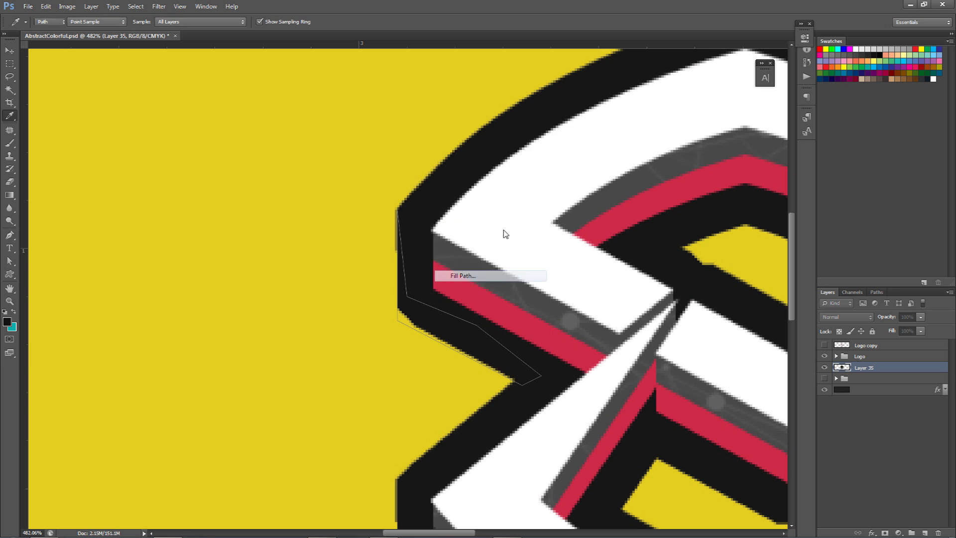
{"action": "left_click", "coordinate": [508, 149]}
{"action": "left_click", "coordinate": [454, 175]}
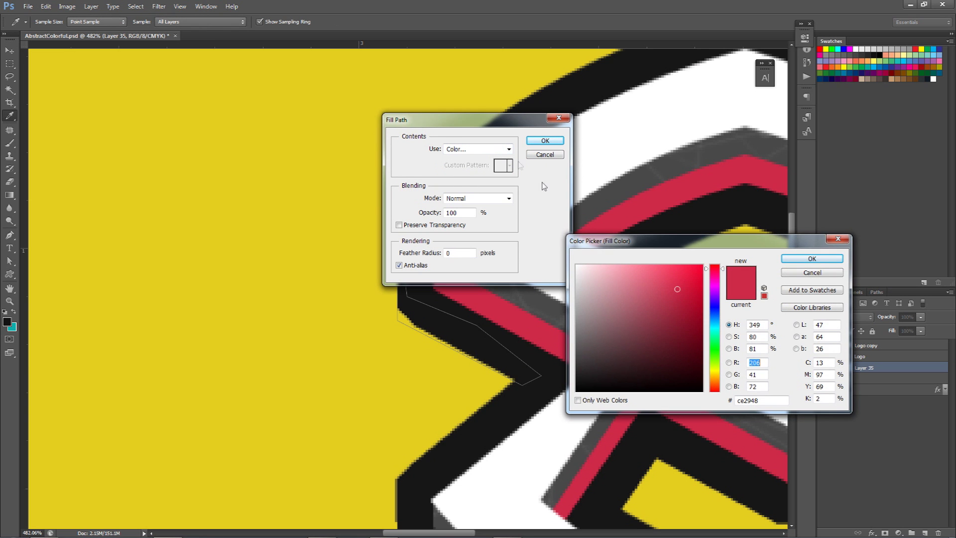
{"action": "left_click", "coordinate": [812, 258]}
{"action": "left_click", "coordinate": [545, 141]}
{"action": "right_click", "coordinate": [525, 207]}
{"action": "left_click", "coordinate": [558, 224]}
{"action": "scroll", "coordinate": [534, 301], "scroll_direction": "down", "scroll_amount": 3}
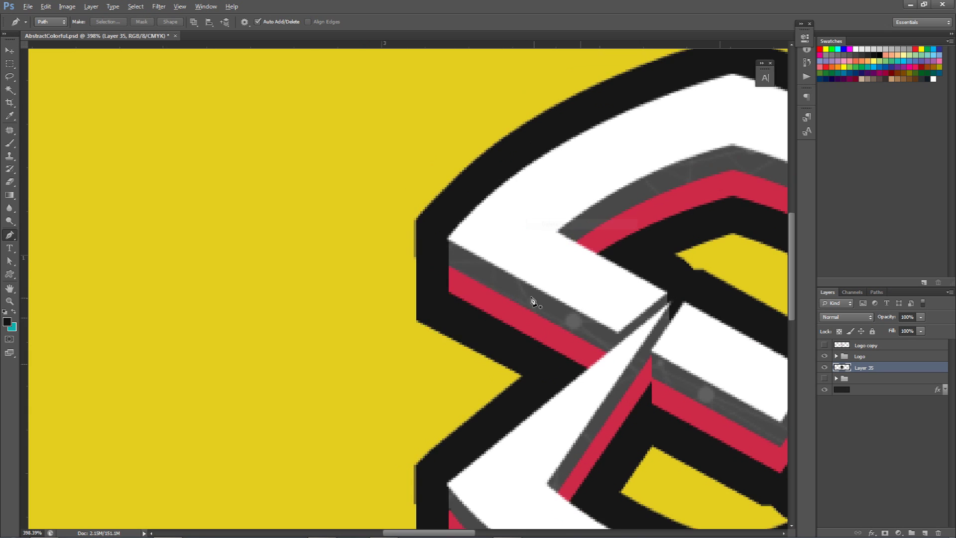
Draw a closed Pen path along the outline's upper-right edge down to the inner notch to square off its corner.
{"action": "left_click_drag", "start_coordinate": [553, 331], "coordinate": [256, 305]}
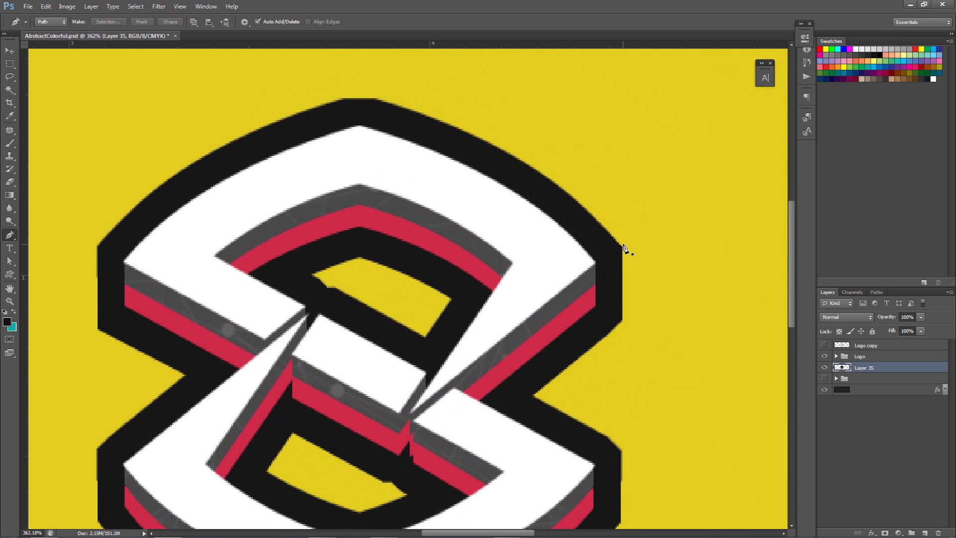
{"action": "left_click", "coordinate": [622, 246]}
{"action": "left_click", "coordinate": [622, 319]}
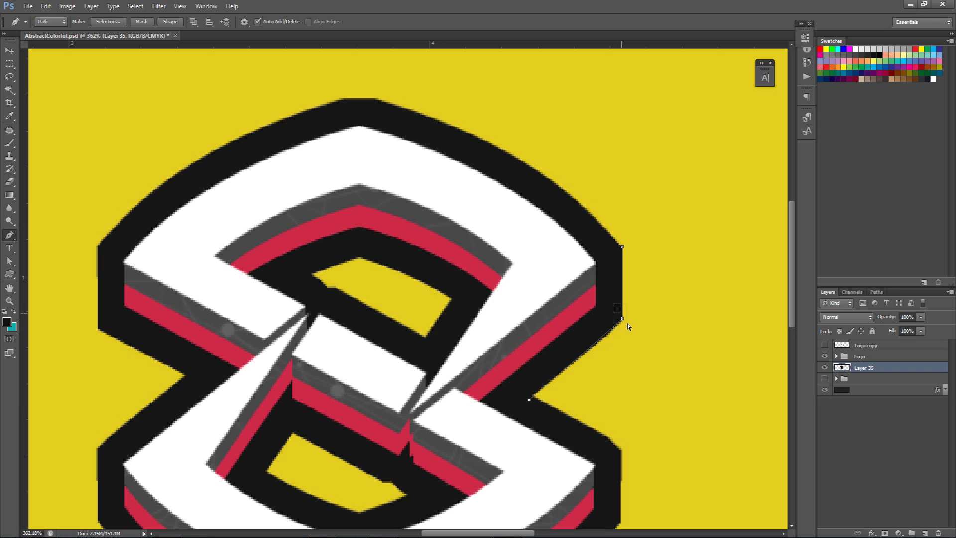
{"action": "key", "text": "Down"}
{"action": "key", "text": "Down"}
{"action": "left_click", "coordinate": [529, 399]}
{"action": "left_click", "coordinate": [525, 381]}
{"action": "left_click", "coordinate": [587, 339]}
{"action": "left_click", "coordinate": [611, 302]}
{"action": "left_click", "coordinate": [622, 247]}
Fill the upper-right corner path with the dark colour and delete the path.
{"action": "right_click", "coordinate": [630, 262]}
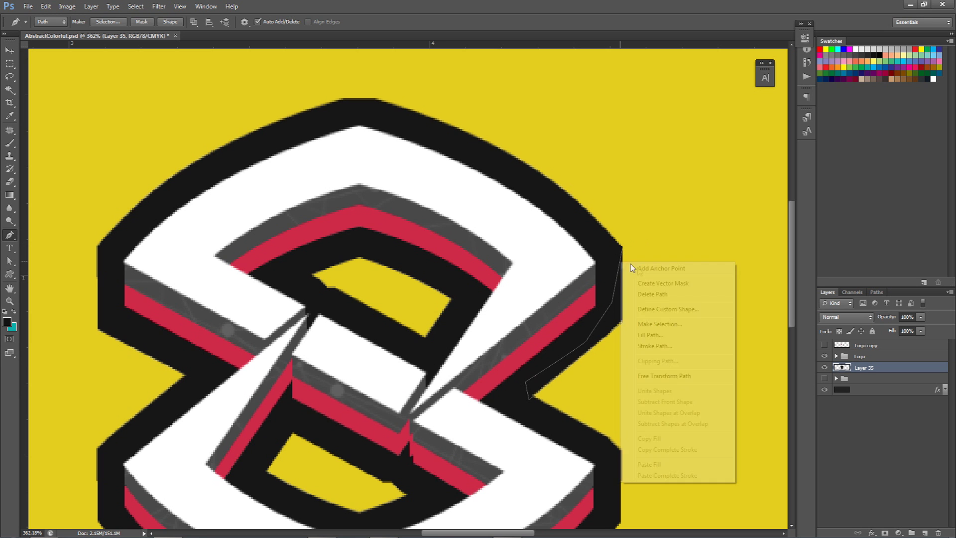
{"action": "left_click", "coordinate": [642, 330]}
{"action": "left_click", "coordinate": [547, 143]}
{"action": "right_click", "coordinate": [584, 202]}
{"action": "left_click", "coordinate": [601, 217]}
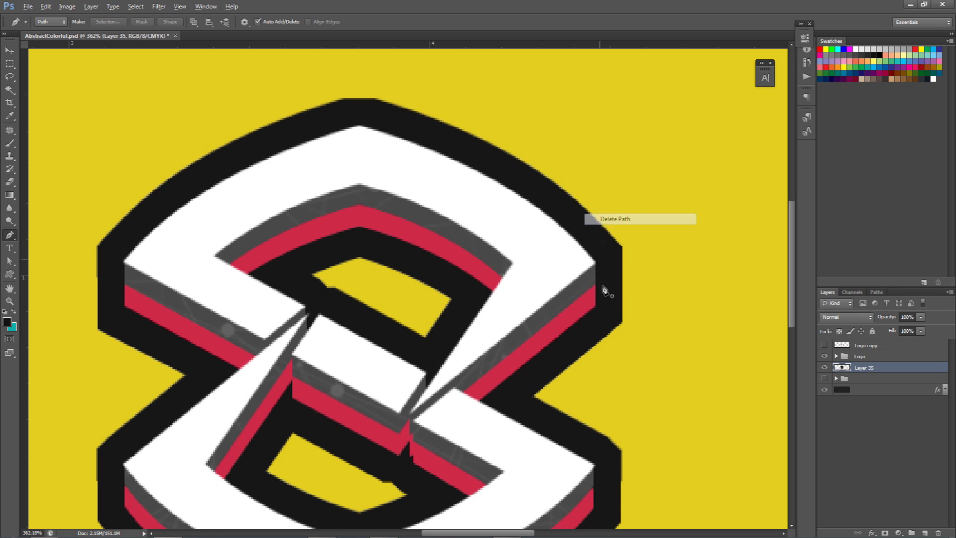
{"action": "scroll", "coordinate": [617, 308], "scroll_direction": "down", "scroll_amount": 3}
Trim the stray slivers off the black outline's left and right vertical edges with a rectangular marquee, and deselect.
{"action": "left_click_drag", "start_coordinate": [590, 347], "coordinate": [617, 265]}
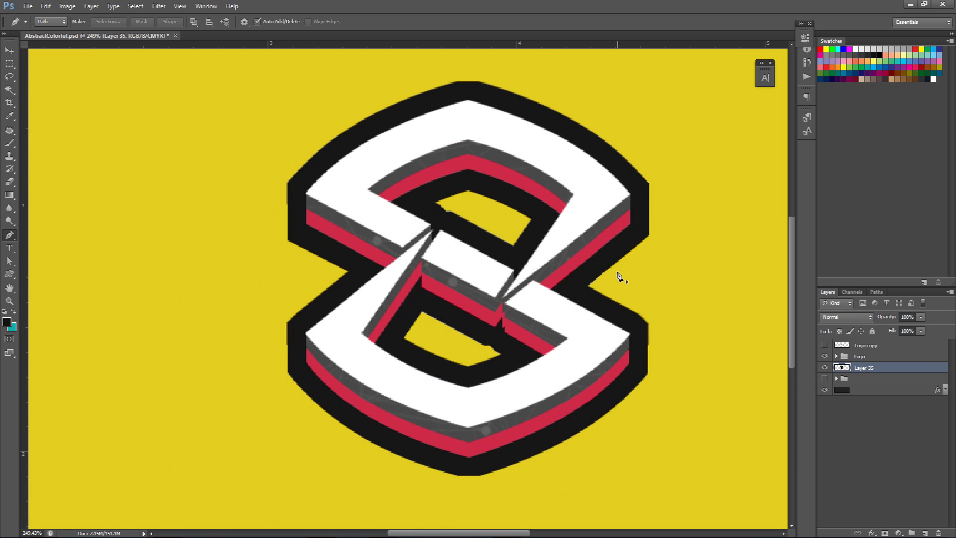
{"action": "key", "text": "m"}
{"action": "left_click_drag", "start_coordinate": [257, 158], "coordinate": [288, 433]}
{"action": "left_click_drag", "start_coordinate": [266, 298], "coordinate": [711, 273]}
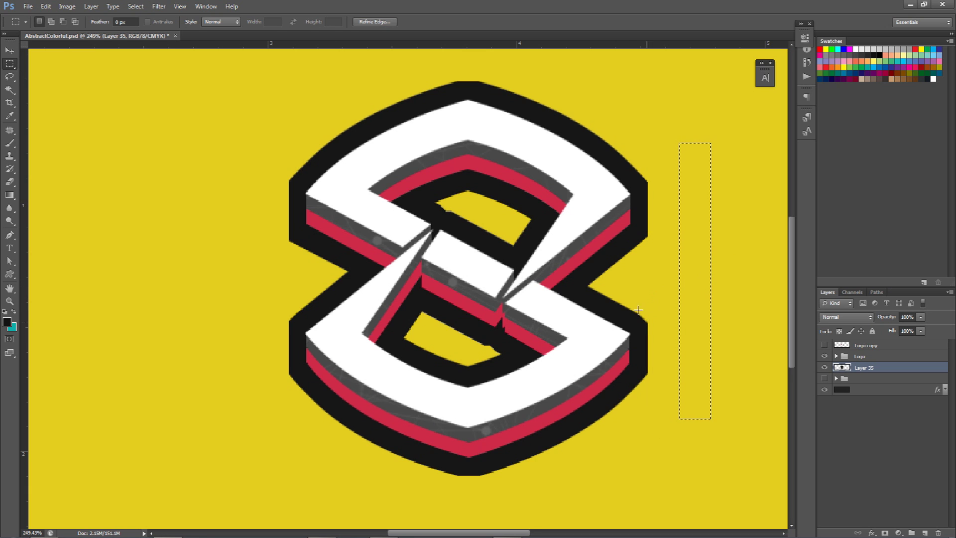
{"action": "key", "text": "ctrl+d"}
Draw a closed Pen path around the cut-off outline corner on the right side of the S's lower half.
{"action": "key", "text": "p"}
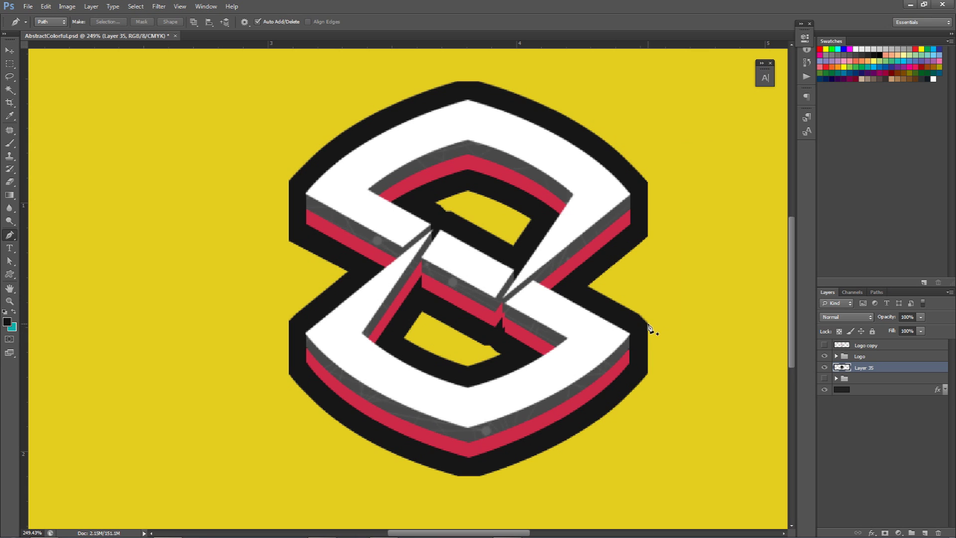
{"action": "left_click", "coordinate": [648, 316]}
{"action": "left_click_drag", "start_coordinate": [583, 285], "coordinate": [622, 315]}
{"action": "left_click", "coordinate": [589, 303]}
{"action": "left_click", "coordinate": [629, 323]}
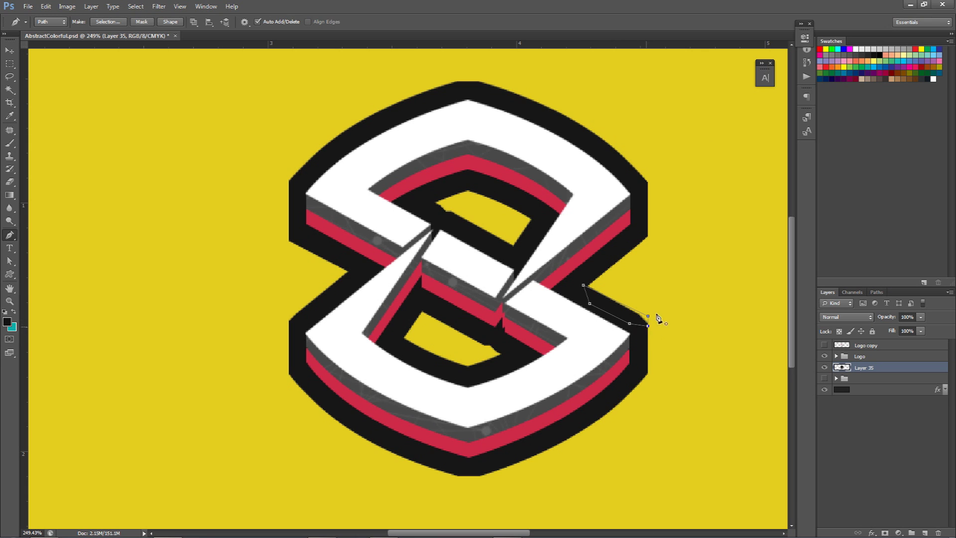
{"action": "left_click", "coordinate": [648, 317]}
Fill the lower-right corner path with the dark colour and delete the path.
{"action": "right_click", "coordinate": [657, 313]}
{"action": "left_click", "coordinate": [684, 370]}
{"action": "key", "text": "Return"}
{"action": "right_click", "coordinate": [619, 226]}
{"action": "left_click", "coordinate": [648, 245]}
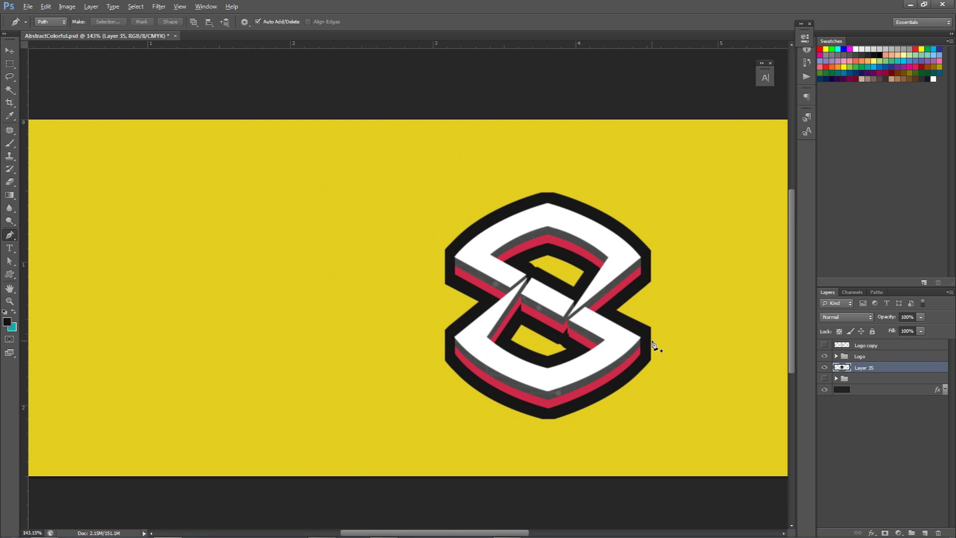
Draw a closed Pen path around the yellow opening in the S's lower half.
{"action": "left_click", "coordinate": [500, 302]}
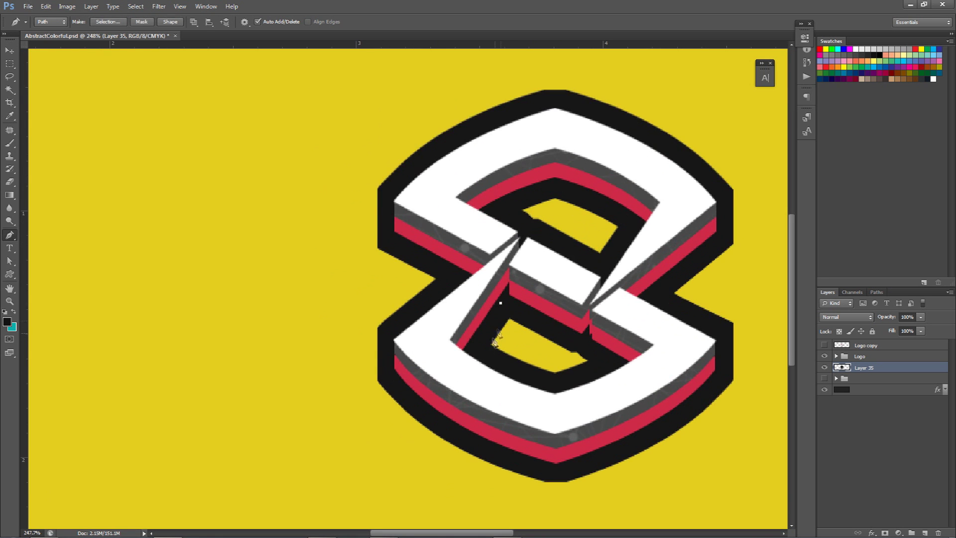
{"action": "left_click", "coordinate": [484, 354]}
{"action": "left_click", "coordinate": [543, 377]}
{"action": "left_click", "coordinate": [604, 371]}
{"action": "left_click", "coordinate": [596, 350]}
{"action": "left_click", "coordinate": [502, 303]}
Fill the lower opening's path with the dark outline colour on Layer 35 and delete the path.
{"action": "right_click", "coordinate": [550, 309]}
{"action": "left_click", "coordinate": [624, 374]}
{"action": "right_click", "coordinate": [592, 336]}
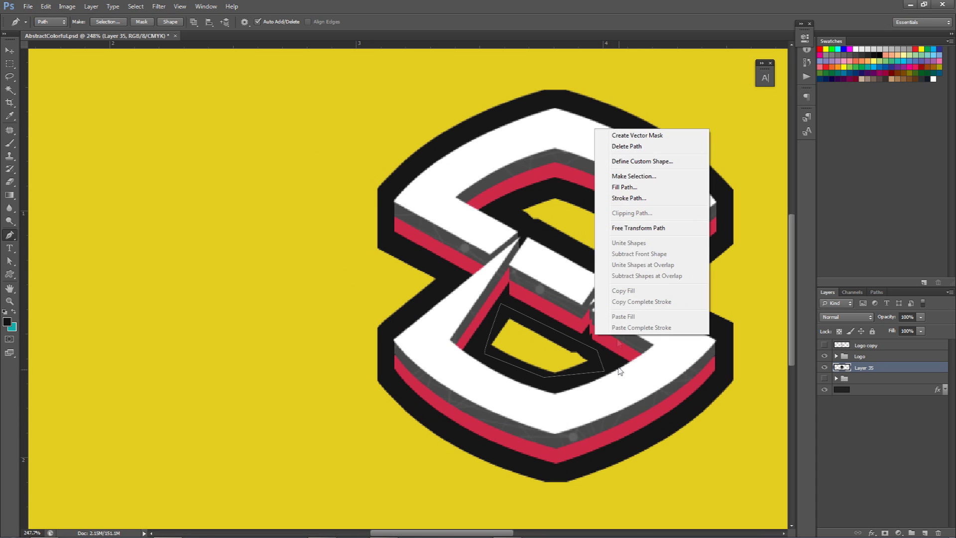
{"action": "left_click", "coordinate": [617, 186]}
{"action": "key", "text": "Return"}
{"action": "right_click", "coordinate": [572, 183]}
{"action": "left_click", "coordinate": [600, 203]}
Draw a closed Pen path around the yellow opening in the S's upper half.
{"action": "left_click", "coordinate": [568, 192]}
{"action": "left_click", "coordinate": [526, 195]}
{"action": "left_click_drag", "start_coordinate": [513, 209], "coordinate": [512, 212]}
{"action": "left_click", "coordinate": [544, 241]}
{"action": "left_click", "coordinate": [597, 257]}
{"action": "left_click", "coordinate": [622, 241]}
{"action": "left_click", "coordinate": [628, 220]}
{"action": "left_click", "coordinate": [588, 200]}
Fill the upper opening's path with the dark outline colour and delete the path.
{"action": "right_click", "coordinate": [583, 217]}
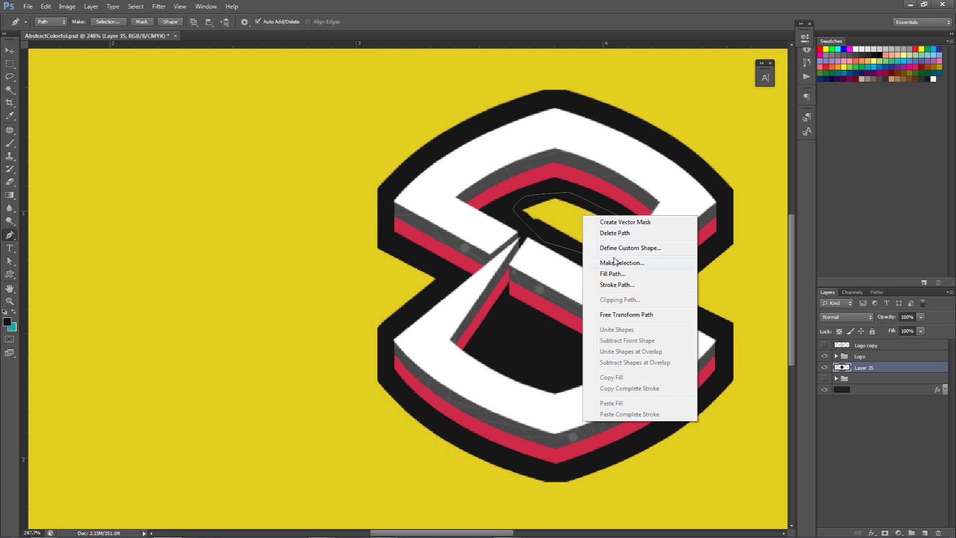
{"action": "left_click", "coordinate": [608, 236]}
{"action": "key", "text": "ctrl+z"}
{"action": "right_click", "coordinate": [593, 221]}
{"action": "left_click", "coordinate": [622, 280]}
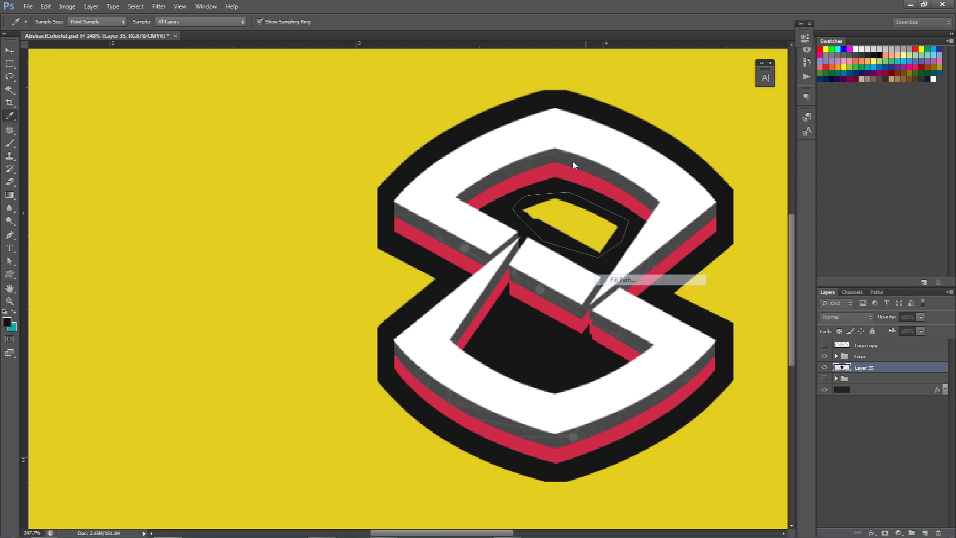
{"action": "left_click", "coordinate": [545, 141]}
{"action": "right_click", "coordinate": [594, 191]}
{"action": "left_click", "coordinate": [612, 208]}
{"action": "key", "text": "v"}
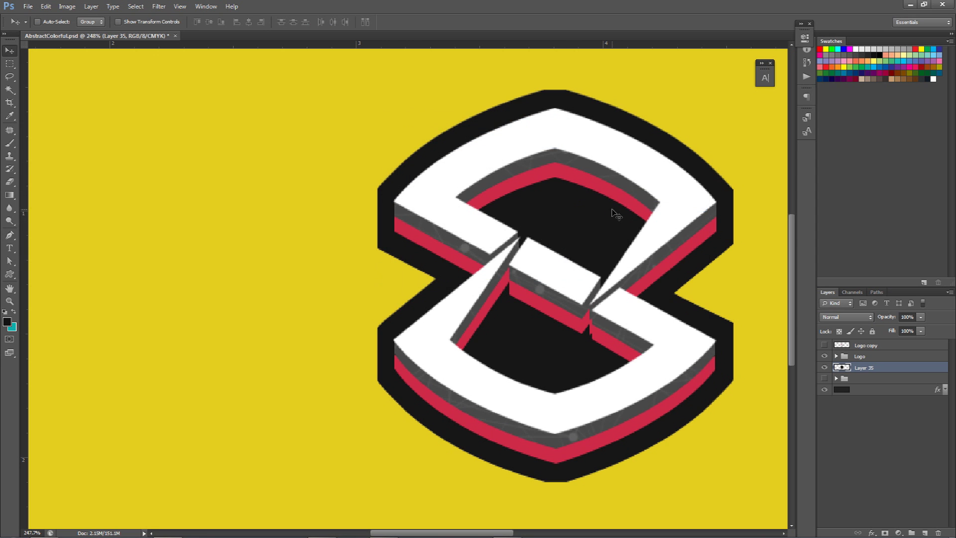
Check the finished outline up close, turn off the CMYK proof preview and show the guides.
{"action": "key", "text": "ctrl+0"}
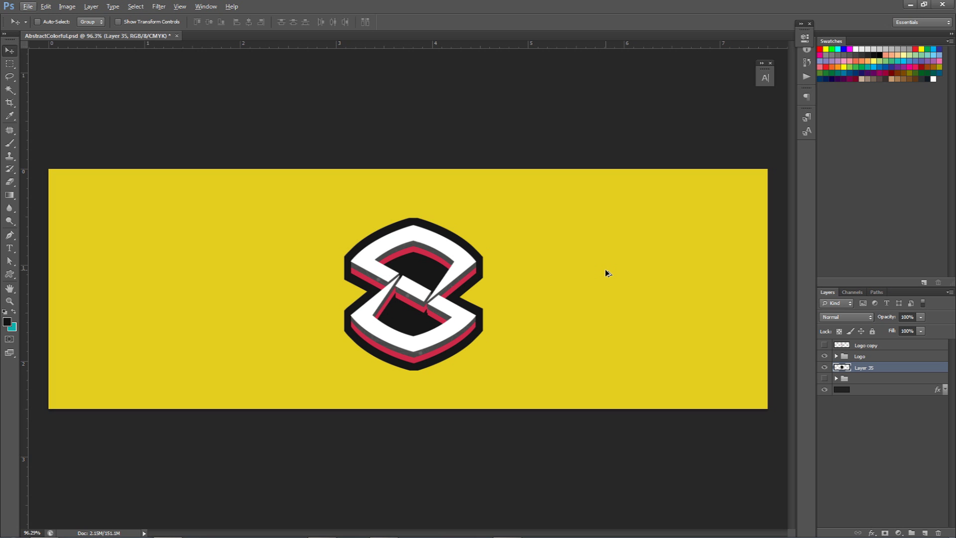
{"action": "scroll", "coordinate": [459, 205], "scroll_direction": "up", "scroll_amount": 10}
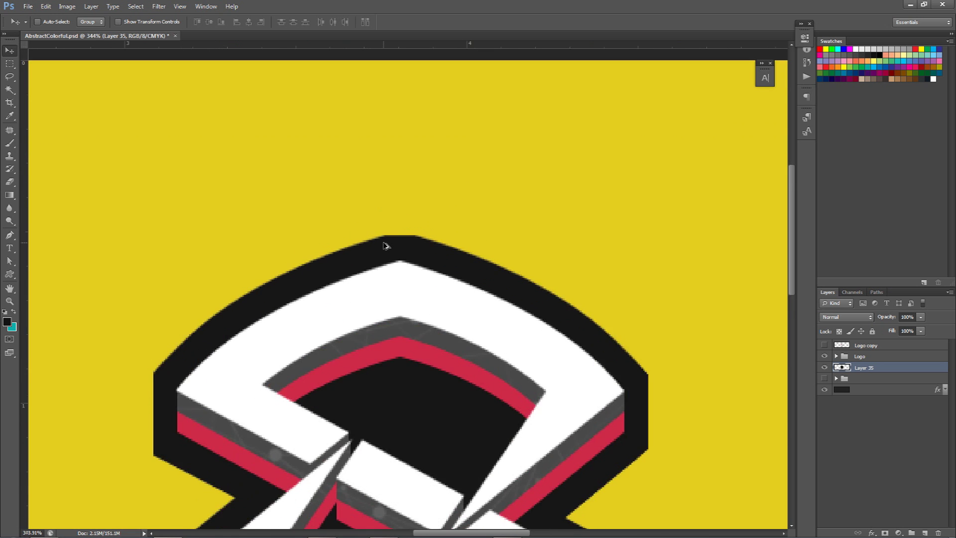
{"action": "scroll", "coordinate": [386, 245], "scroll_direction": "up", "scroll_amount": 1}
{"action": "scroll", "coordinate": [424, 239], "scroll_direction": "down", "scroll_amount": 4}
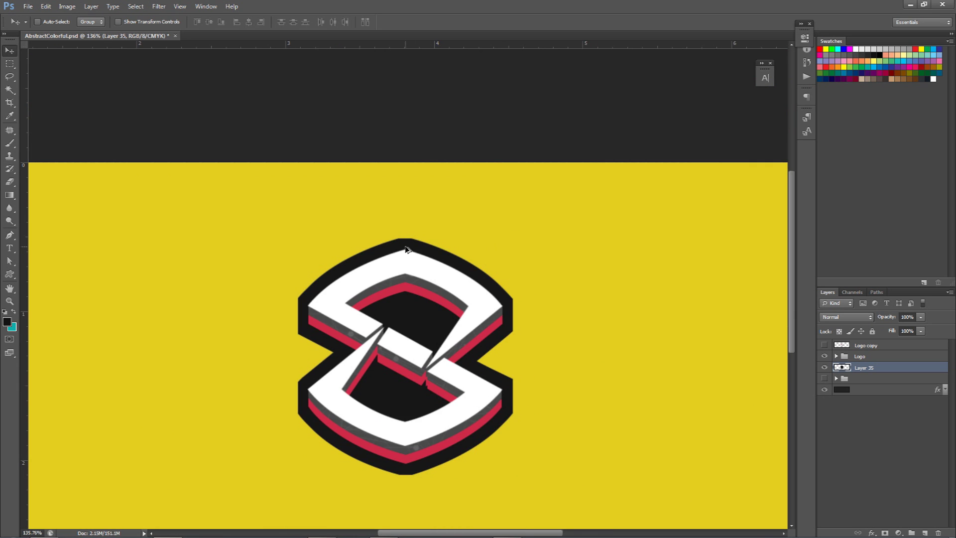
{"action": "scroll", "coordinate": [417, 256], "scroll_direction": "down", "scroll_amount": 3}
{"action": "key", "text": "ctrl+y"}
{"action": "key", "text": "ctrl+h"}
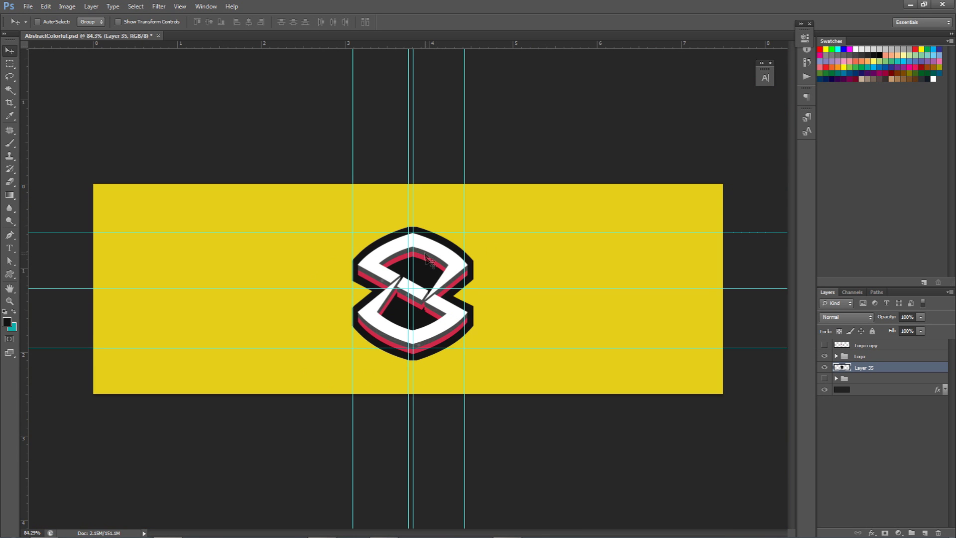
Group the Logo group with the outline layer and name the new group "3D logo".
{"action": "left_click", "coordinate": [867, 356], "text": "shift"}
{"action": "key", "text": "ctrl+g"}
{"action": "double_click", "coordinate": [862, 356]}
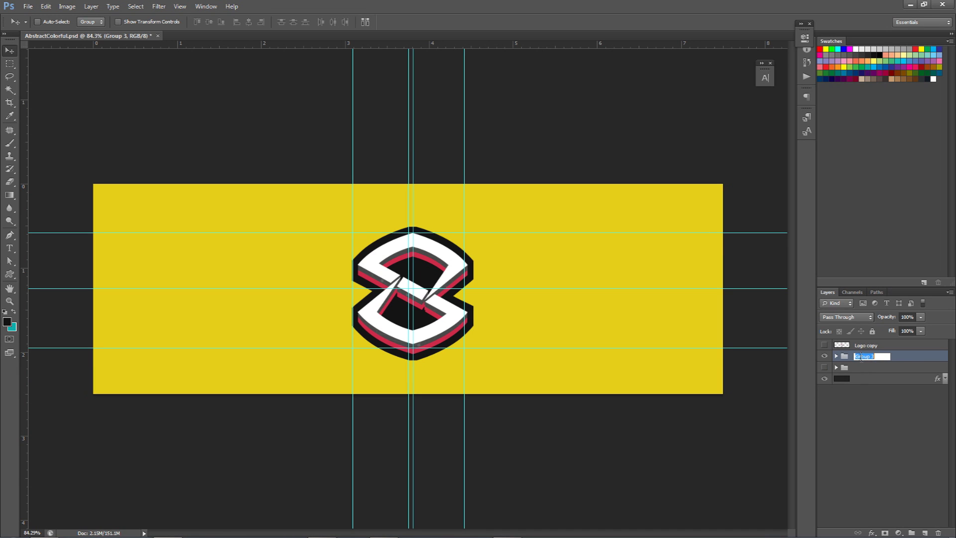
{"action": "key", "text": "Return"}
{"action": "double_click", "coordinate": [863, 359]}
{"action": "type", "text": "3D logo"}
{"action": "key", "text": "Return"}
Nudge the 3D logo group left to centre it on the banner's guides, and hide the guides.
{"action": "key", "text": "shift+Left"}
{"action": "key", "text": "Left"}
{"action": "key", "text": "Left"}
{"action": "key", "text": "Left"}
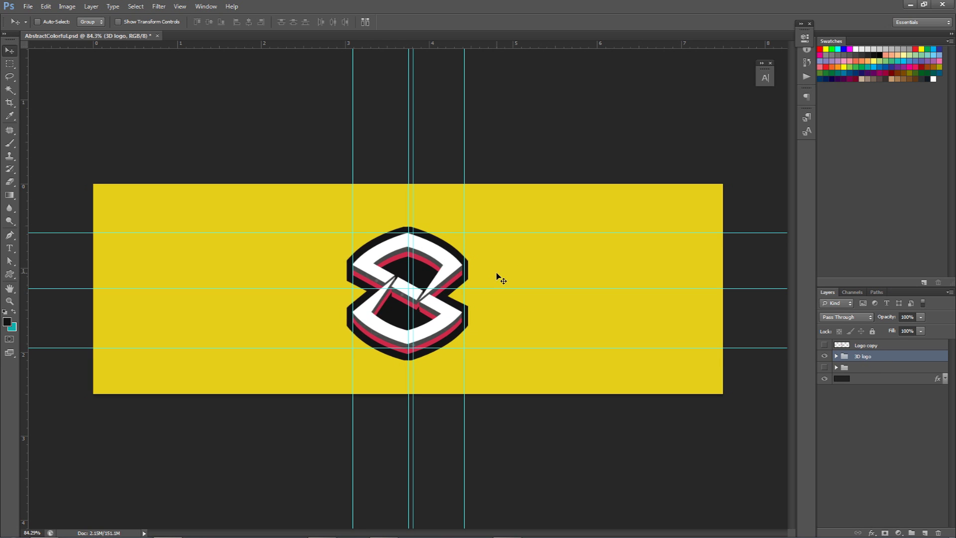
{"action": "key", "text": "ctrl+semicolon"}
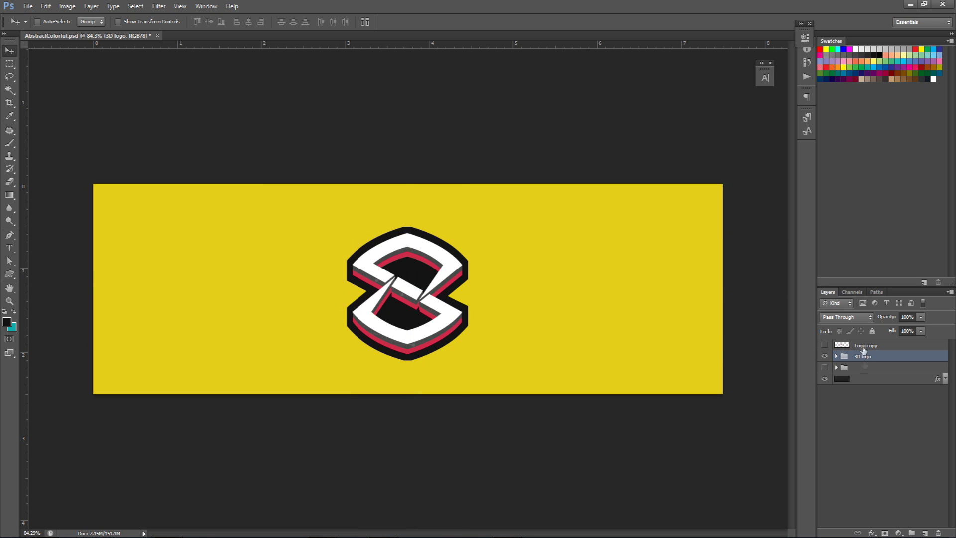
Delete the hidden Logo copy layer and select the unnamed group below 3D logo.
{"action": "left_click", "coordinate": [861, 347]}
{"action": "key", "text": "Delete"}
{"action": "left_click", "coordinate": [863, 356]}
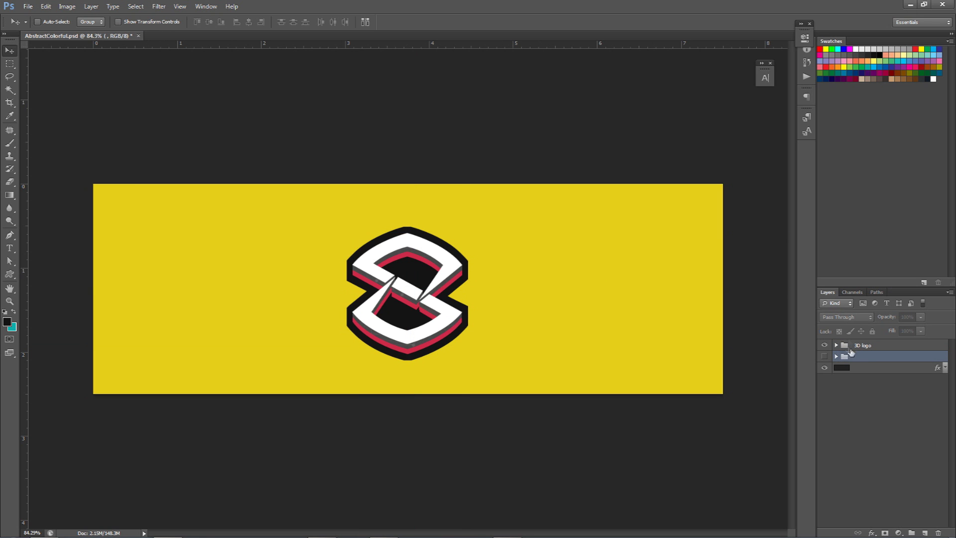
Compare the 3D logo with the finished reference banner by swapping the visibility of the two groups.
{"action": "left_click", "coordinate": [824, 345]}
{"action": "left_click", "coordinate": [824, 356]}
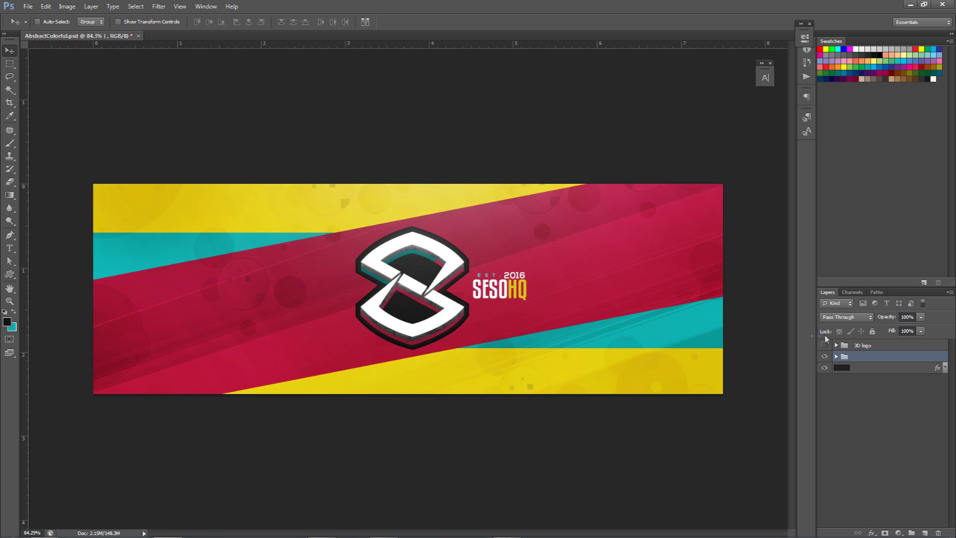
{"action": "left_click", "coordinate": [824, 345]}
{"action": "left_click", "coordinate": [825, 356]}
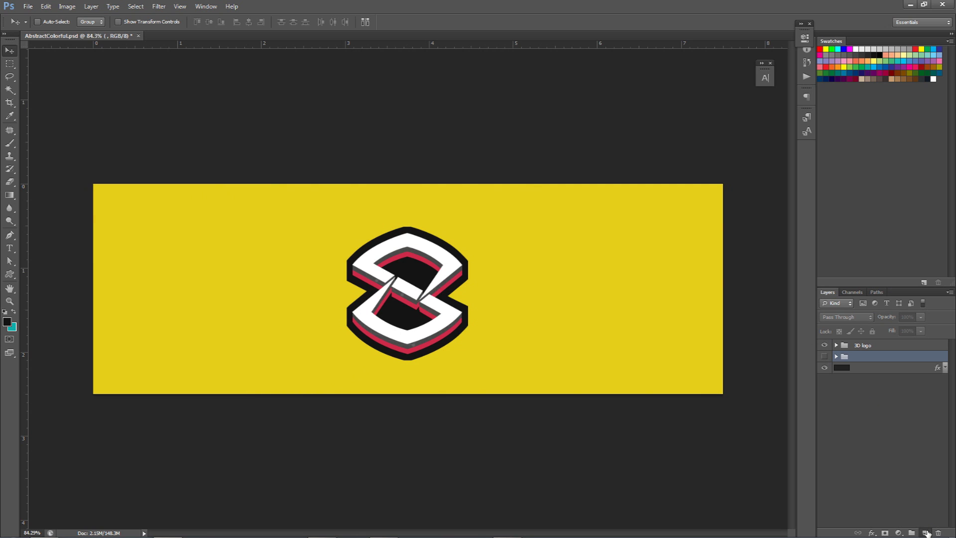
Add a new layer below the 3D logo group and marquee-select a horizontal band across the banner's full width behind the logo.
{"action": "left_click", "coordinate": [925, 532]}
{"action": "key", "text": "m"}
{"action": "left_click", "coordinate": [14, 67]}
{"action": "left_click", "coordinate": [49, 61]}
{"action": "left_click_drag", "start_coordinate": [84, 234], "coordinate": [764, 349]}
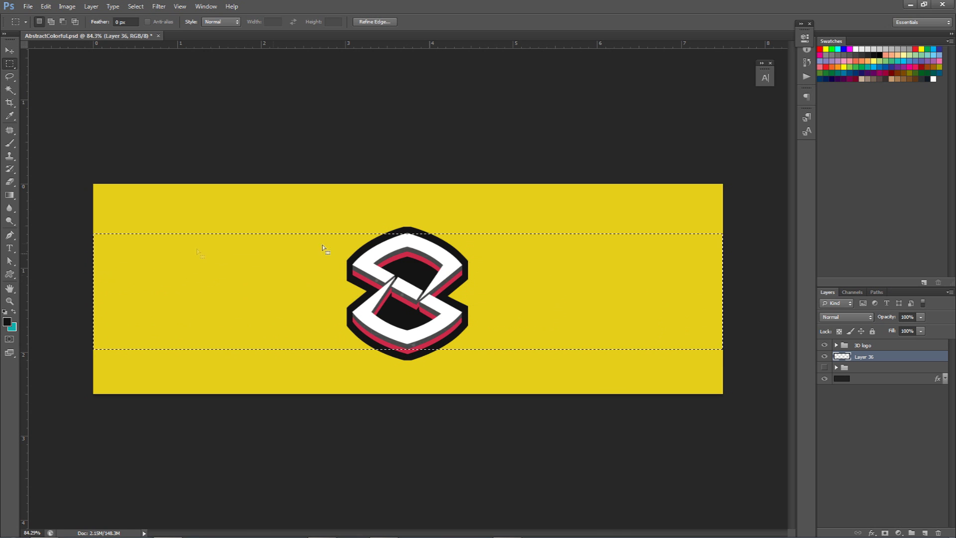
Transform the band selection to about -16.6° rotation, 126% width and 132% height so it crosses the whole banner diagonally.
{"action": "right_click", "coordinate": [516, 257]}
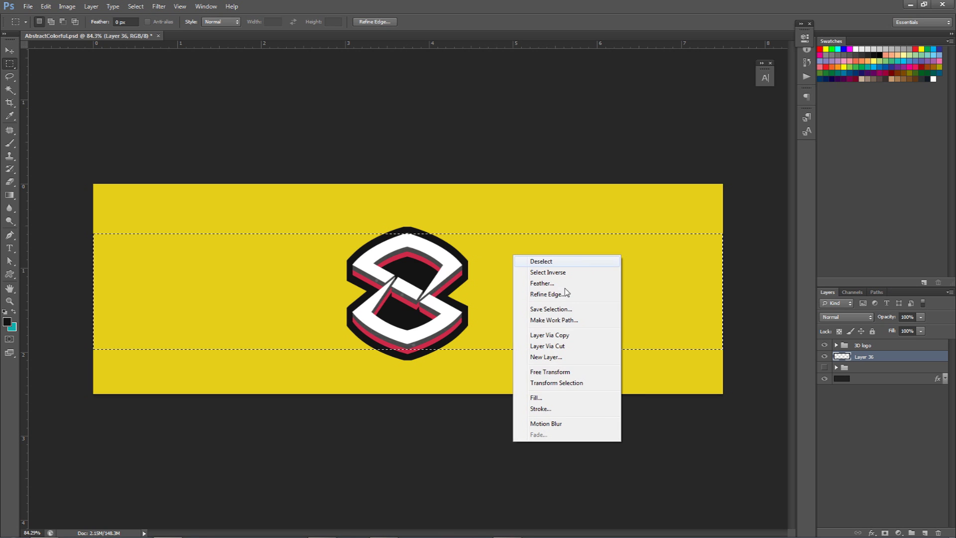
{"action": "left_click", "coordinate": [547, 384]}
{"action": "left_click_drag", "start_coordinate": [731, 233], "coordinate": [714, 136]}
{"action": "left_click_drag", "start_coordinate": [718, 199], "coordinate": [771, 183]}
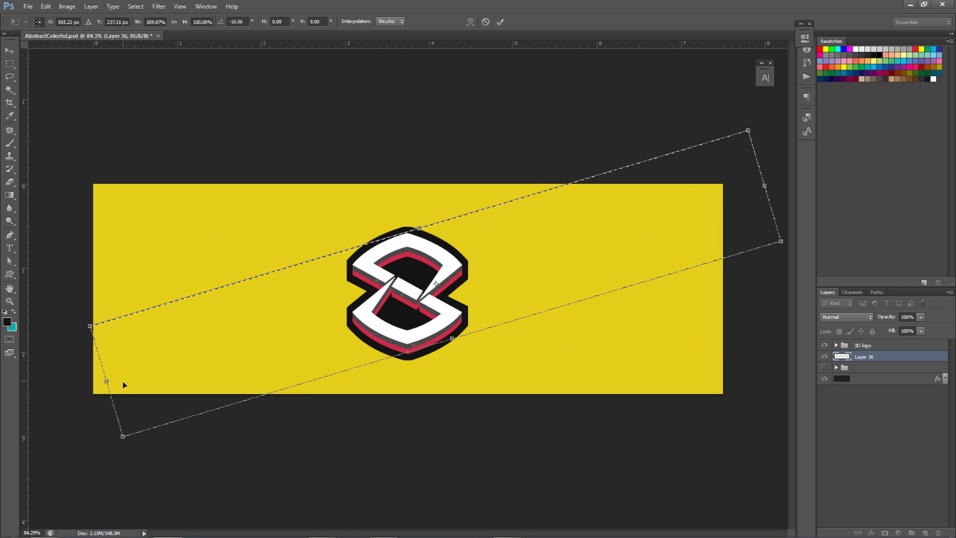
{"action": "left_click_drag", "start_coordinate": [106, 380], "coordinate": [10, 409]}
{"action": "left_click_drag", "start_coordinate": [368, 243], "coordinate": [355, 226]}
{"action": "left_click_drag", "start_coordinate": [403, 353], "coordinate": [415, 374]}
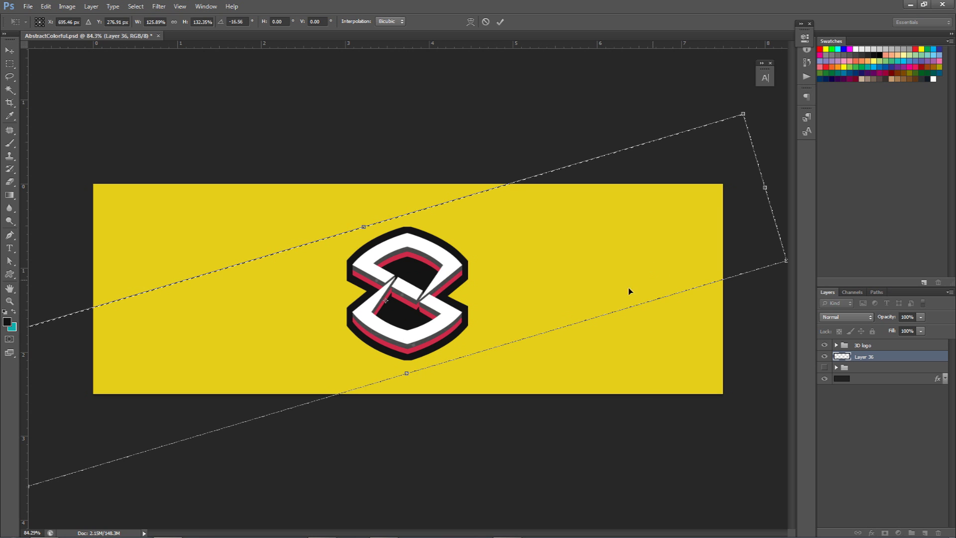
{"action": "left_click", "coordinate": [500, 21]}
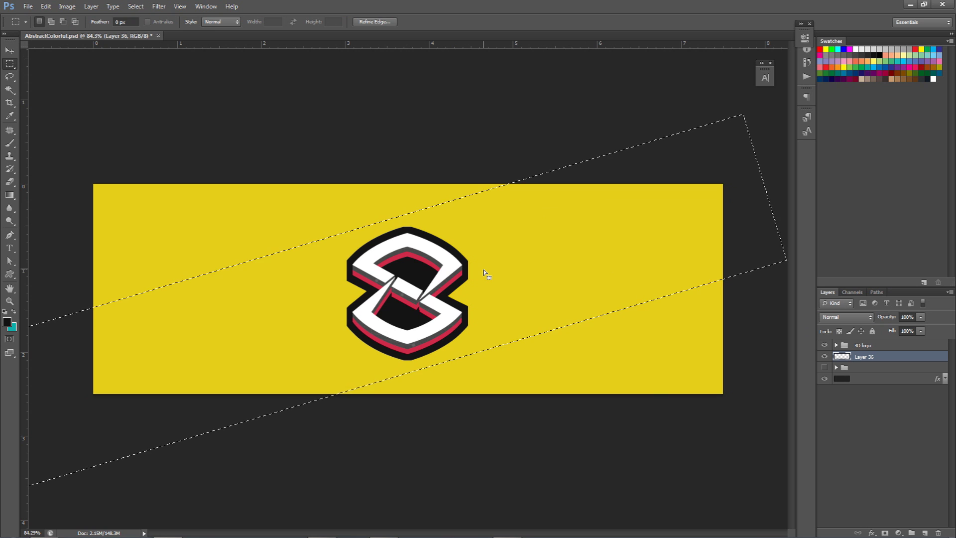
Fill the diagonal selection with the red sampled from the logo's side, and deselect.
{"action": "left_click", "coordinate": [7, 322]}
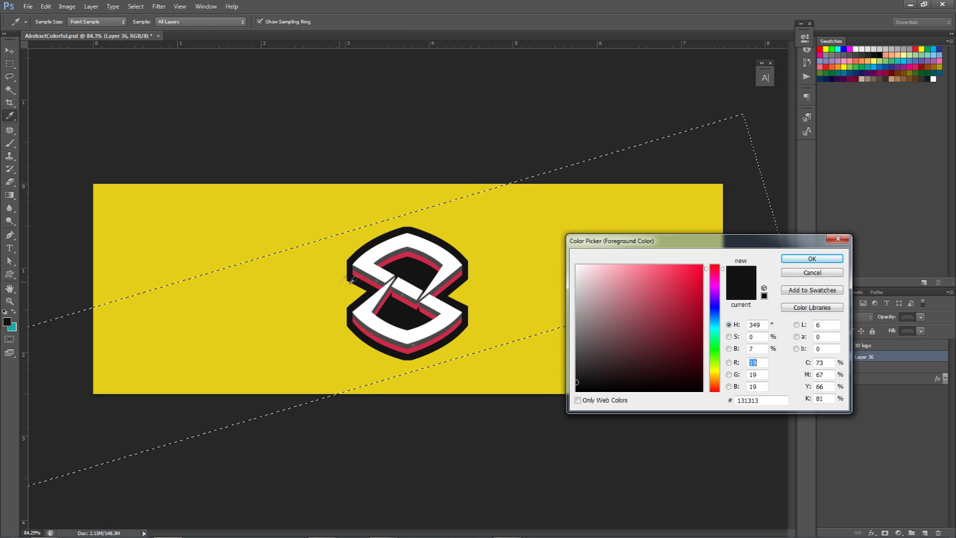
{"action": "left_click", "coordinate": [365, 278]}
{"action": "left_click", "coordinate": [811, 259]}
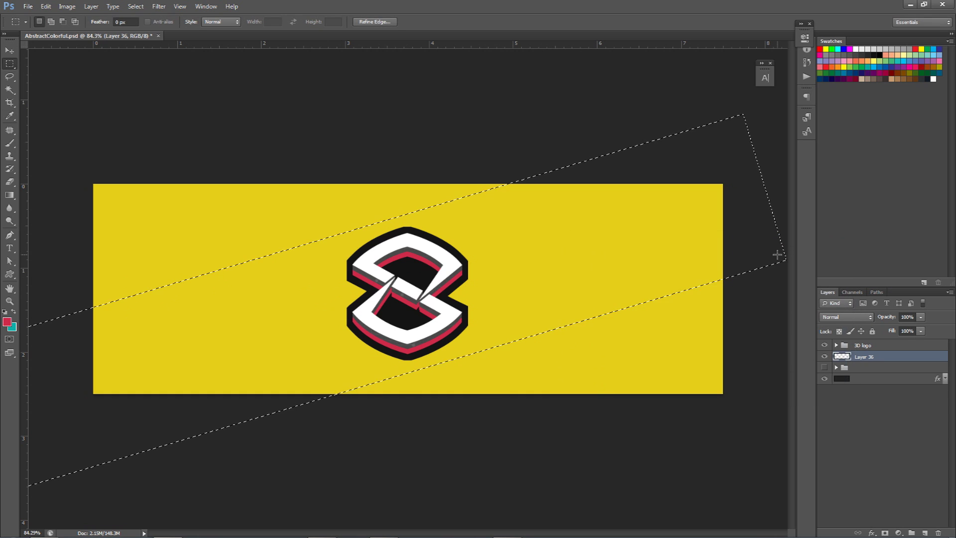
{"action": "key", "text": "alt+BackSpace"}
{"action": "key", "text": "ctrl+d"}
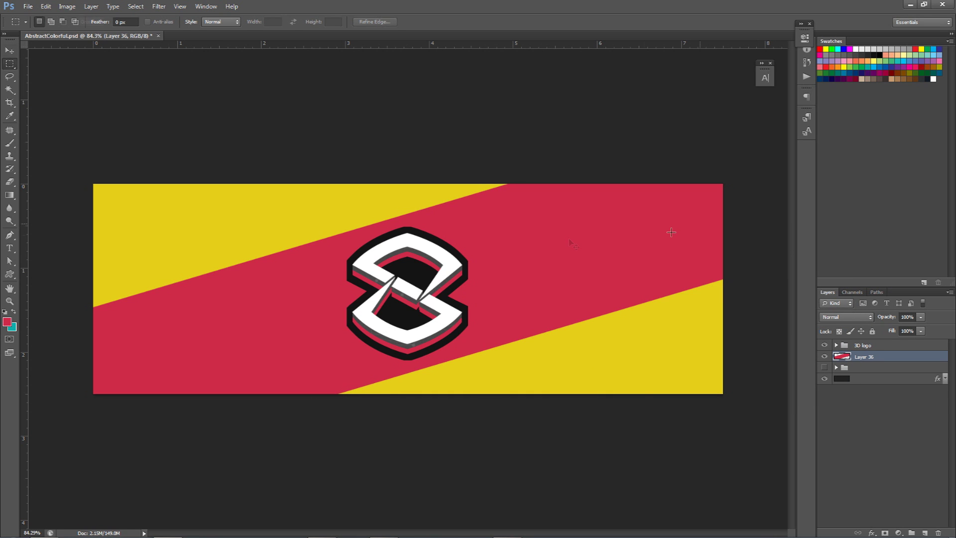
{"action": "key", "text": "v"}
{"action": "scroll", "coordinate": [344, 285], "scroll_direction": "down", "scroll_amount": 2}
{"action": "scroll", "coordinate": [345, 313], "scroll_direction": "up", "scroll_amount": 2}
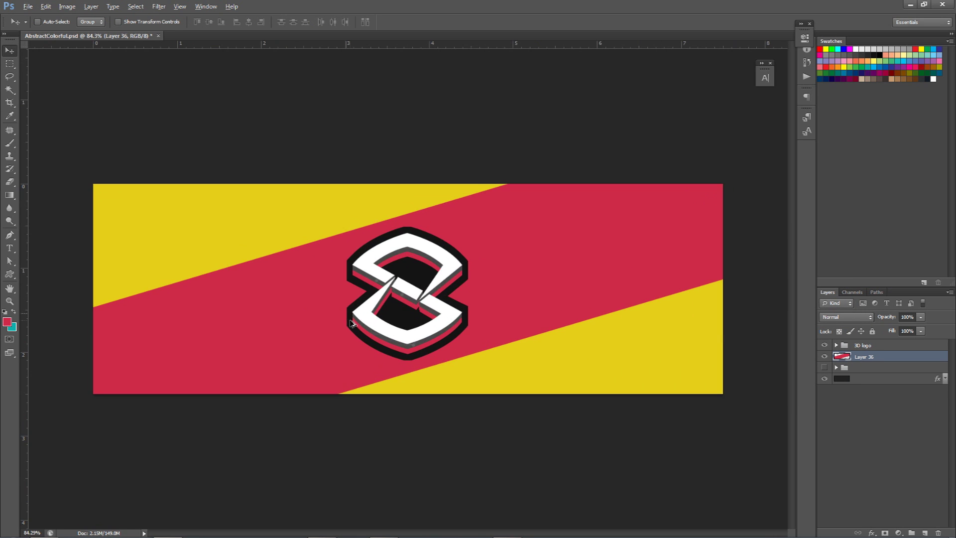
Add a new layer above the red band and clip it to the band layer.
{"action": "key", "text": "alt"}
{"action": "left_click", "coordinate": [874, 359]}
{"action": "left_click", "coordinate": [925, 532]}
{"action": "right_click", "coordinate": [890, 356]}
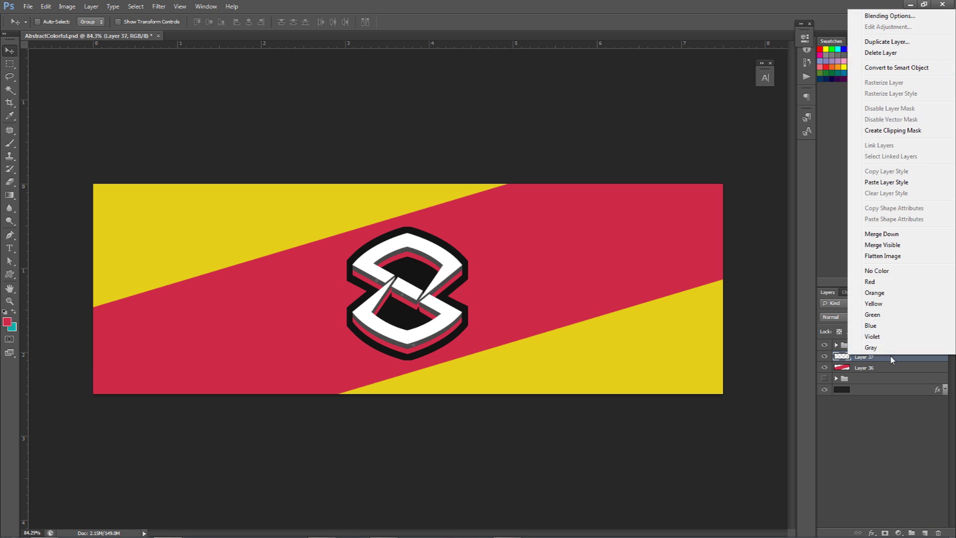
{"action": "left_click", "coordinate": [907, 133]}
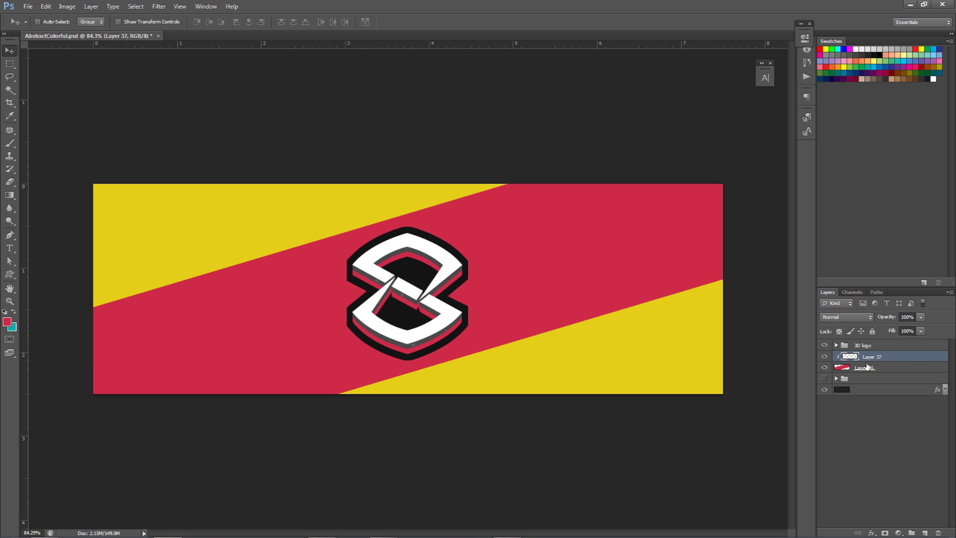
{"action": "left_click", "coordinate": [869, 368]}
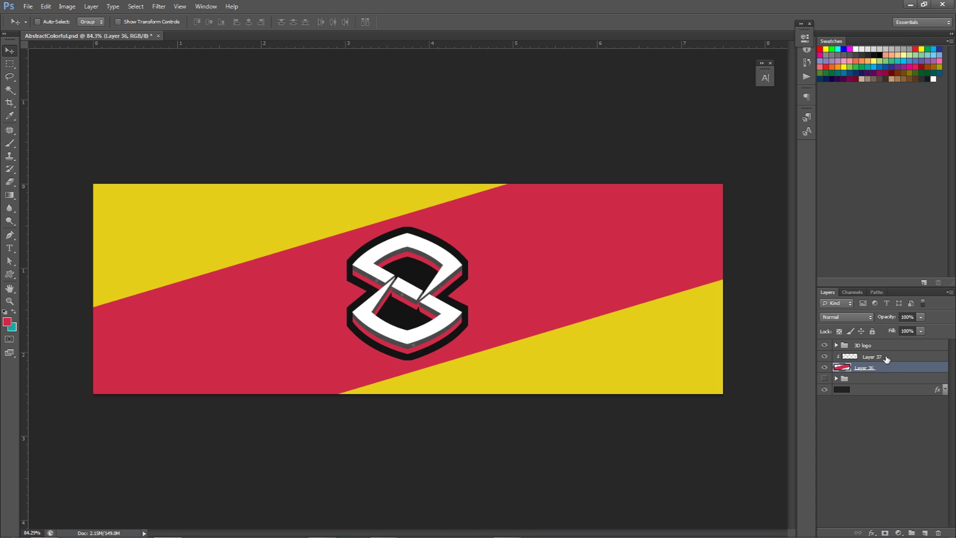
{"action": "left_click", "coordinate": [886, 357]}
Draw a closed Pen path covering the banner's lower half below the diagonal from its lower-left to upper-right corner.
{"action": "key", "text": "p"}
{"action": "left_click", "coordinate": [83, 400]}
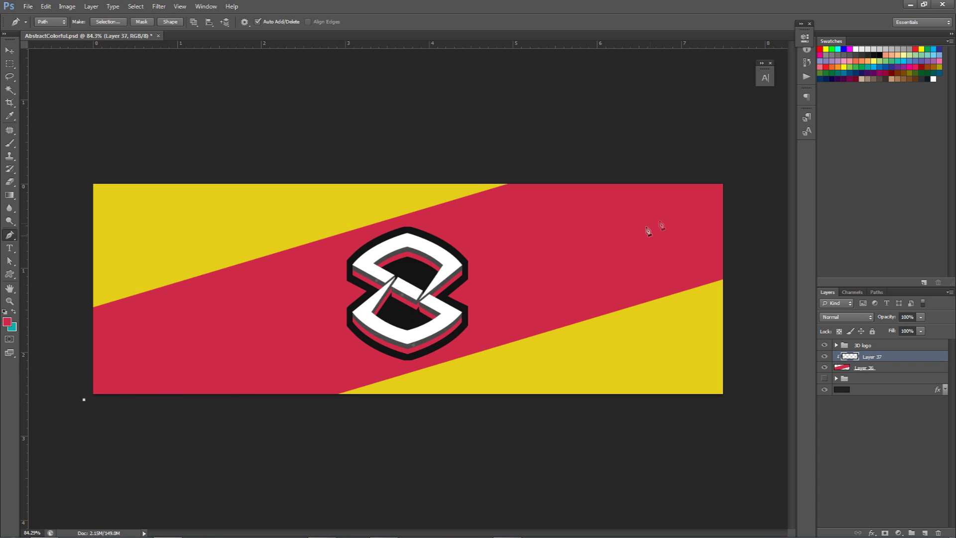
{"action": "left_click", "coordinate": [741, 179]}
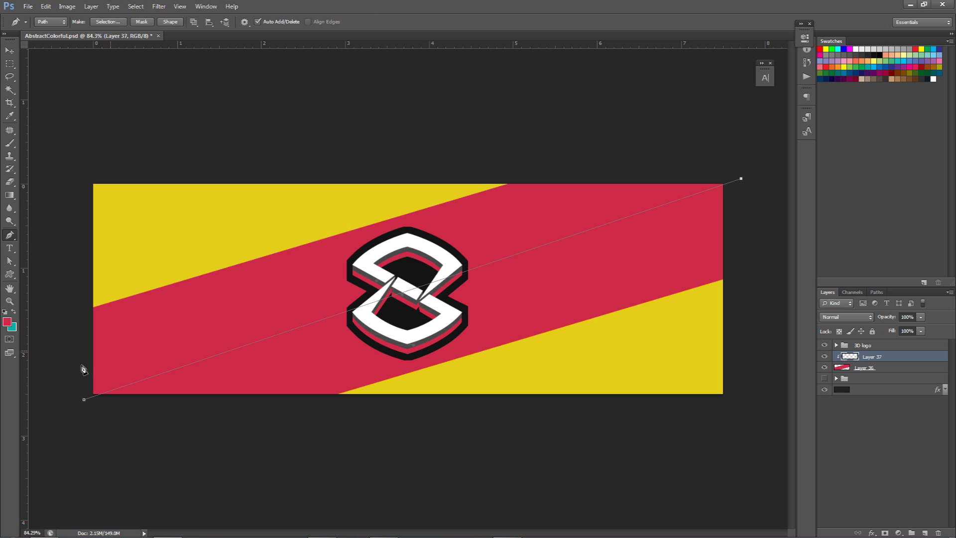
{"action": "left_click", "coordinate": [79, 399]}
{"action": "left_click", "coordinate": [754, 434]}
{"action": "left_click", "coordinate": [381, 427]}
{"action": "left_click", "coordinate": [80, 398]}
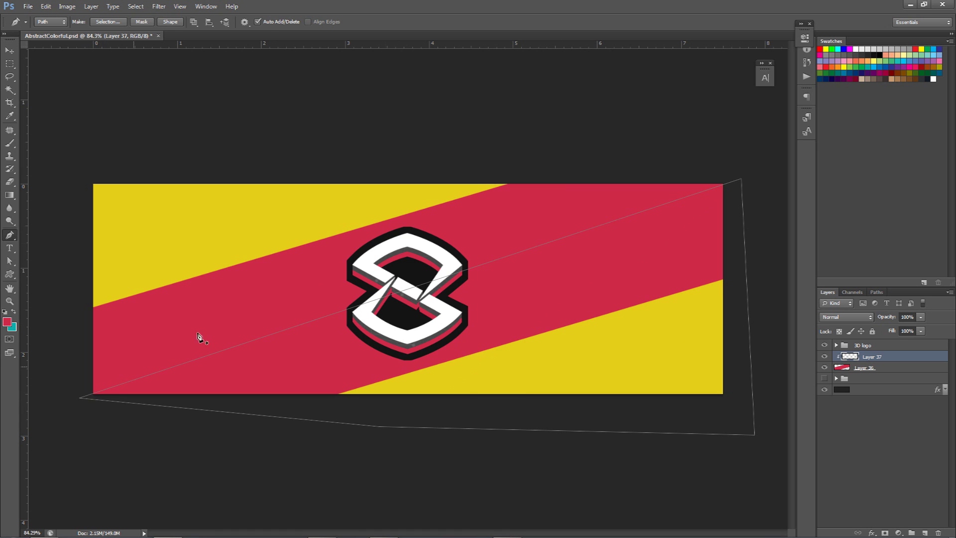
Fill the diagonal path with the lighter red #de3151 on the clipped layer, and delete the path.
{"action": "right_click", "coordinate": [387, 239]}
{"action": "left_click", "coordinate": [414, 295]}
{"action": "left_click", "coordinate": [475, 149]}
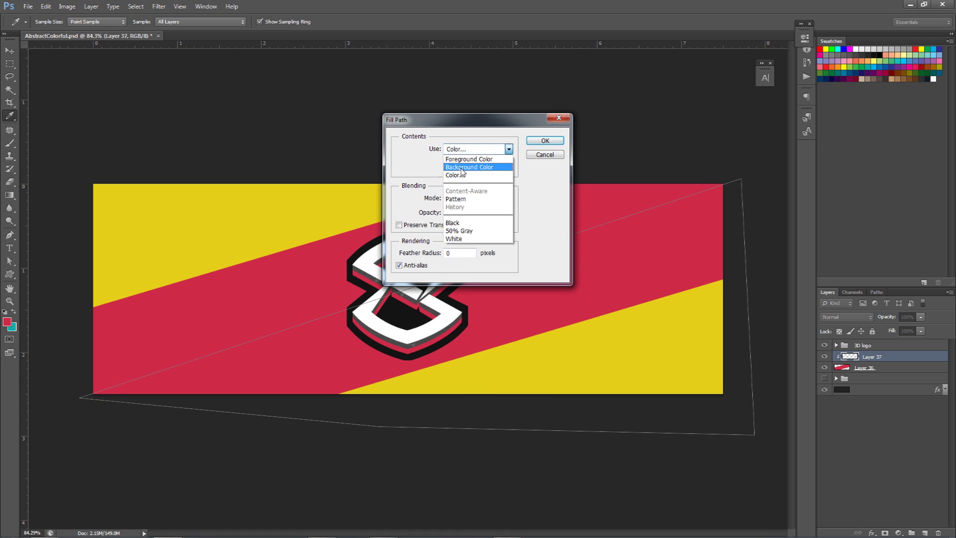
{"action": "left_click", "coordinate": [468, 181]}
{"action": "left_click", "coordinate": [618, 193]}
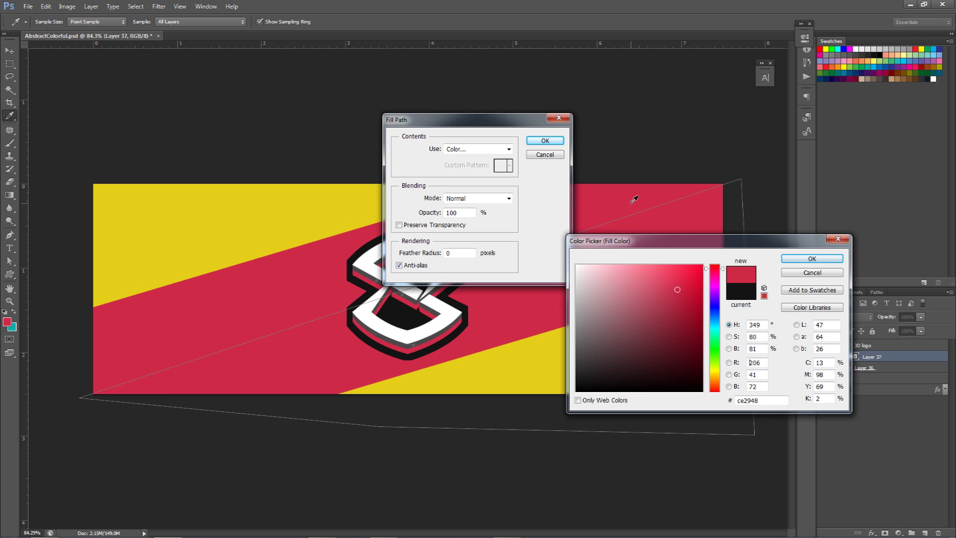
{"action": "left_click_drag", "start_coordinate": [677, 290], "coordinate": [675, 281]}
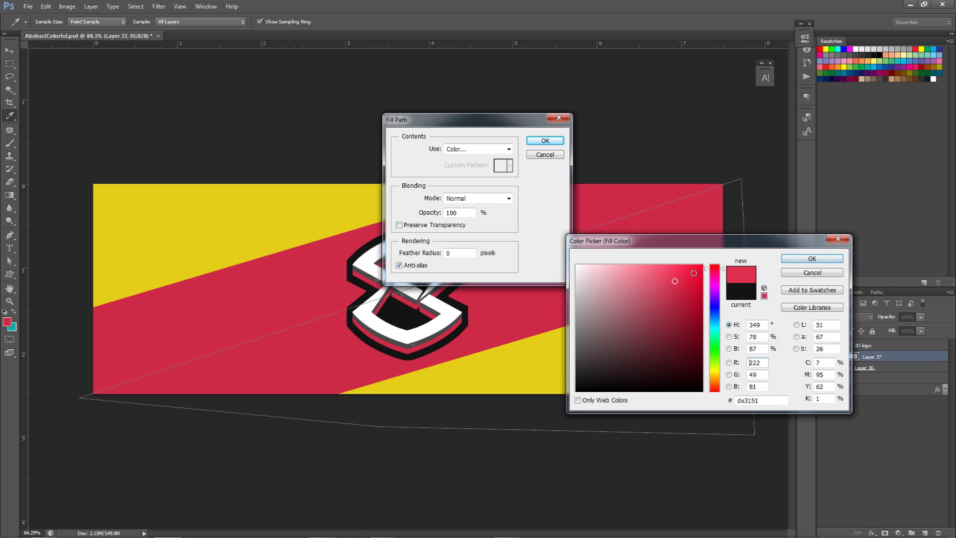
{"action": "left_click", "coordinate": [798, 259]}
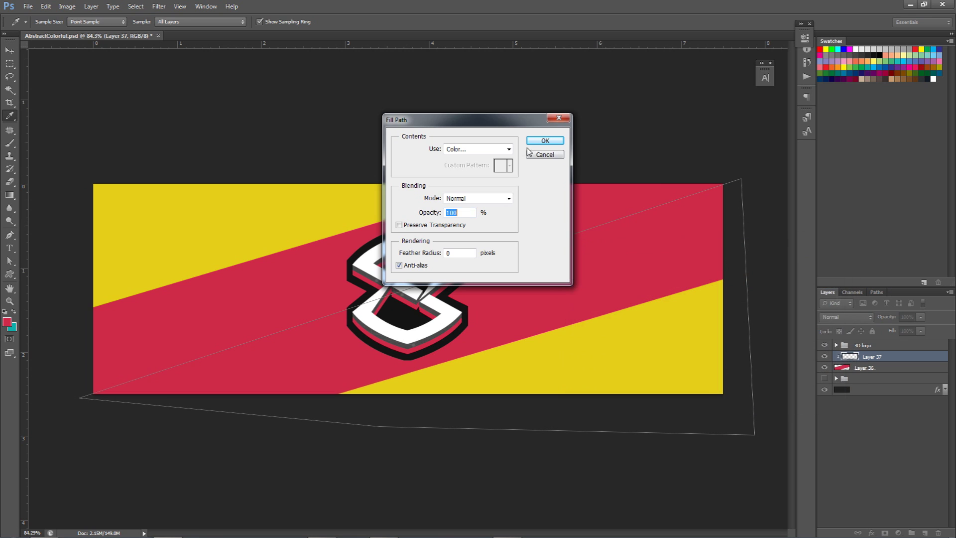
{"action": "left_click", "coordinate": [545, 142]}
{"action": "right_click", "coordinate": [586, 210]}
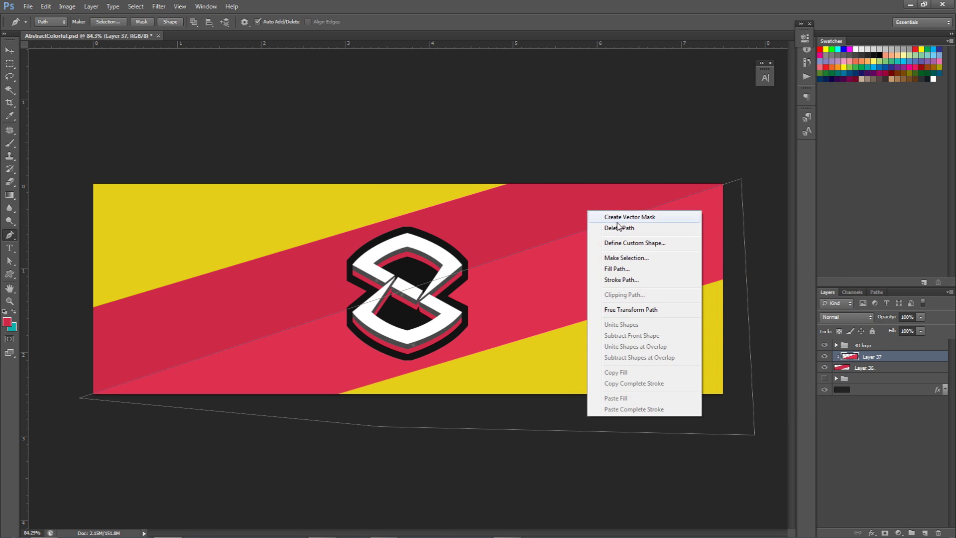
{"action": "left_click", "coordinate": [612, 229]}
{"action": "key", "text": "v"}
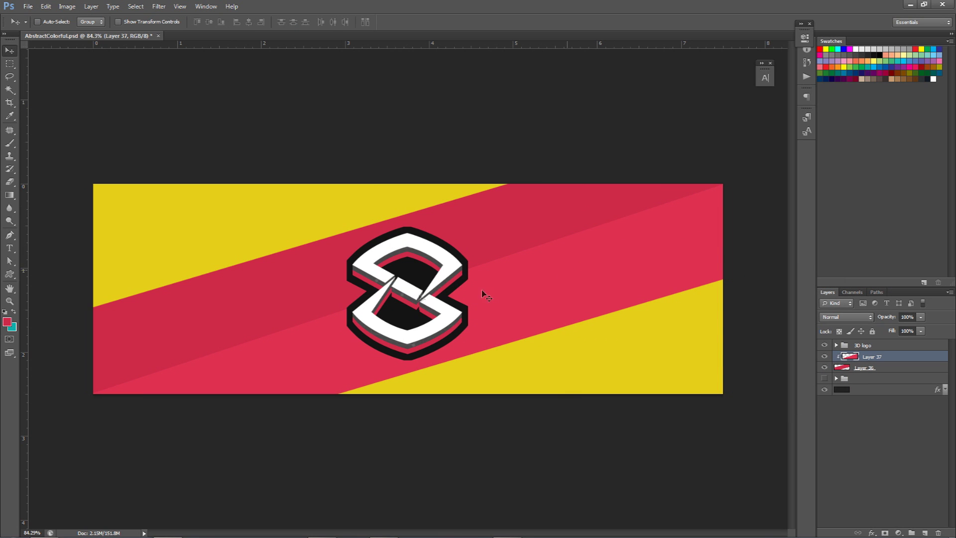
{"action": "scroll", "coordinate": [512, 289], "scroll_direction": "down", "scroll_amount": 3}
{"action": "scroll", "coordinate": [353, 309], "scroll_direction": "up", "scroll_amount": 2}
{"action": "scroll", "coordinate": [353, 309], "scroll_direction": "down", "scroll_amount": 1}
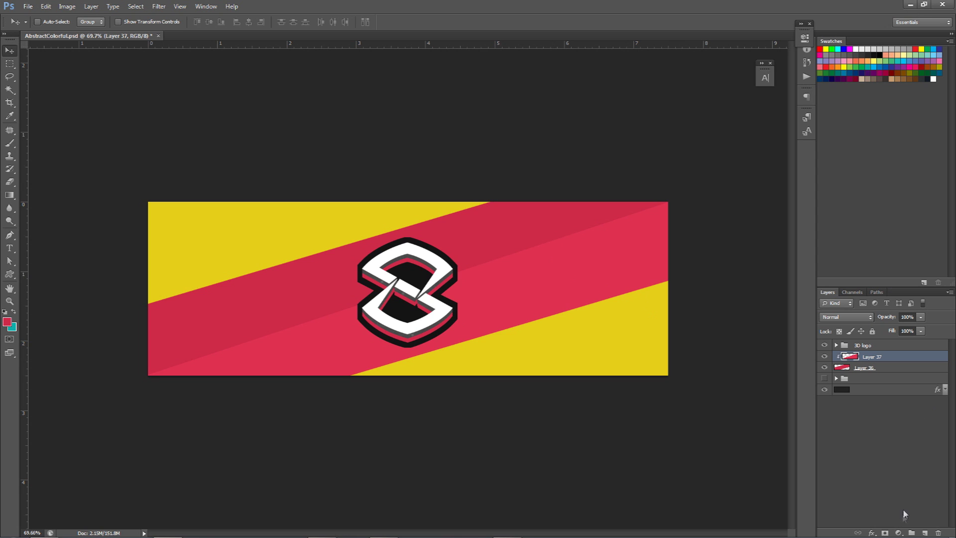
Add a Brightness/Contrast adjustment layer above the clipped light red layer, with brightness -24 and contrast 48.
{"action": "left_click", "coordinate": [897, 532]}
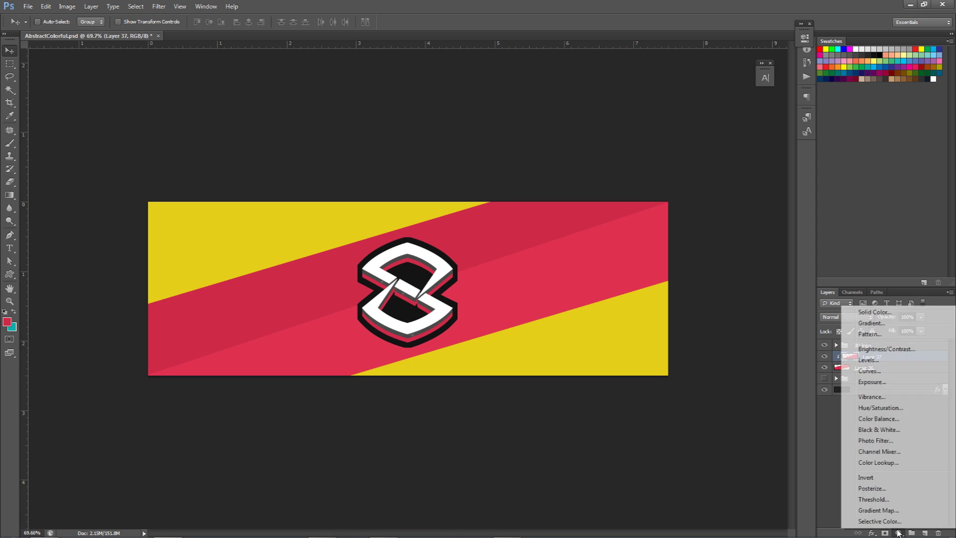
{"action": "left_click", "coordinate": [880, 349]}
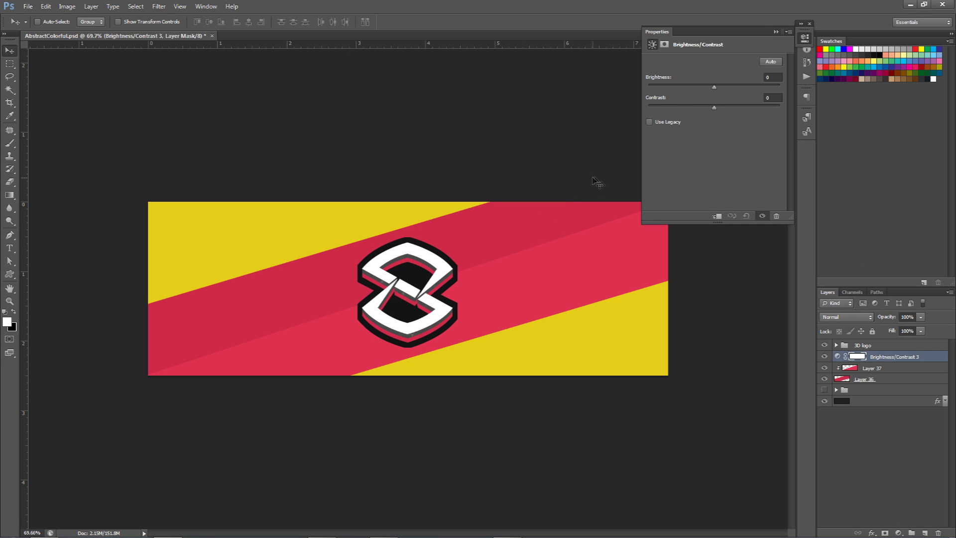
{"action": "left_click", "coordinate": [695, 86]}
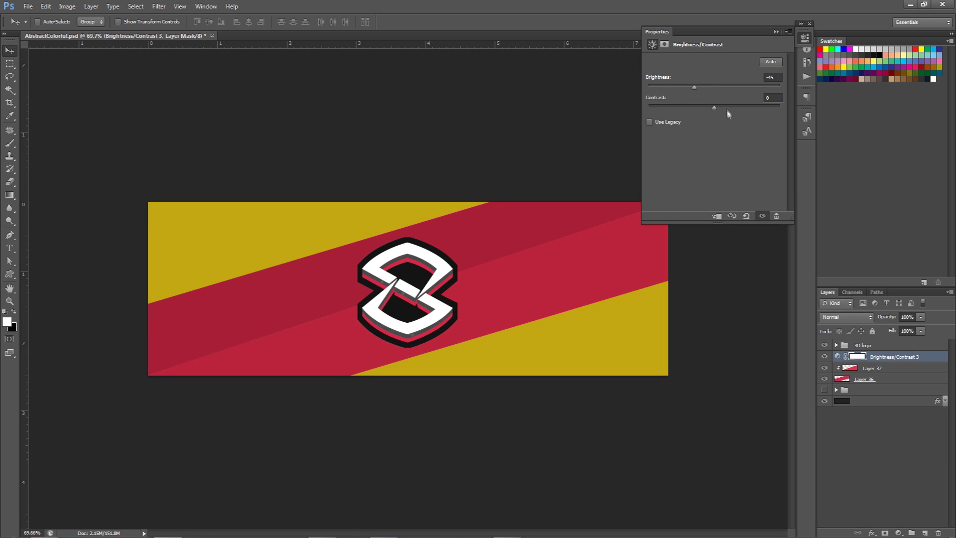
{"action": "left_click_drag", "start_coordinate": [742, 111], "coordinate": [749, 110]}
{"action": "left_click", "coordinate": [706, 90]}
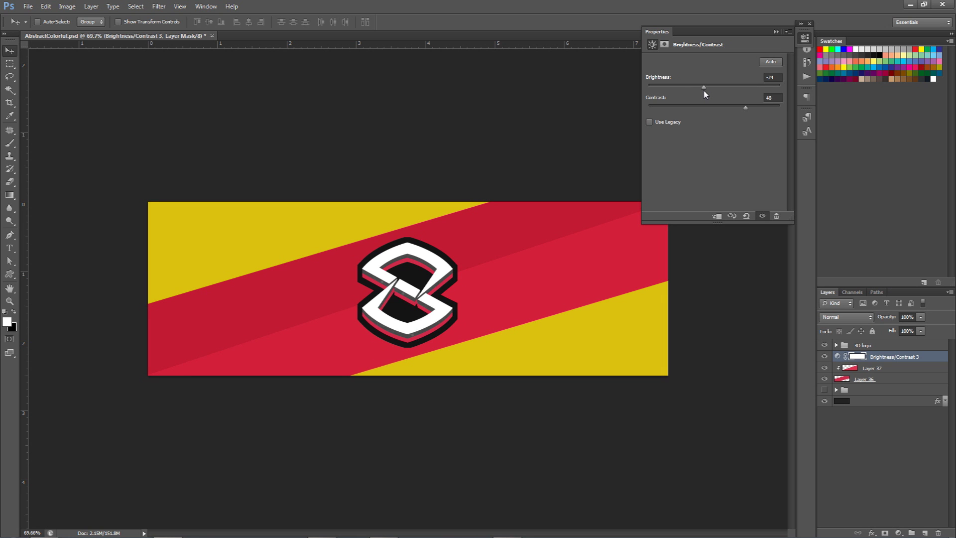
Set the adjustment layer's brightness to -25 and contrast to 45, and compare the banner with and without it.
{"action": "left_click", "coordinate": [767, 78]}
{"action": "left_click_drag", "start_coordinate": [781, 78], "coordinate": [732, 83]}
{"action": "type", "text": "-25"}
{"action": "key", "text": "Tab"}
{"action": "type", "text": "45"}
{"action": "left_click", "coordinate": [825, 357]}
{"action": "left_click", "coordinate": [825, 356]}
On a new layer below the red band, fill a full-width strip between the upper and lower horizontal guides with the teal background colour.
{"action": "left_click", "coordinate": [870, 371]}
{"action": "left_click", "coordinate": [868, 391]}
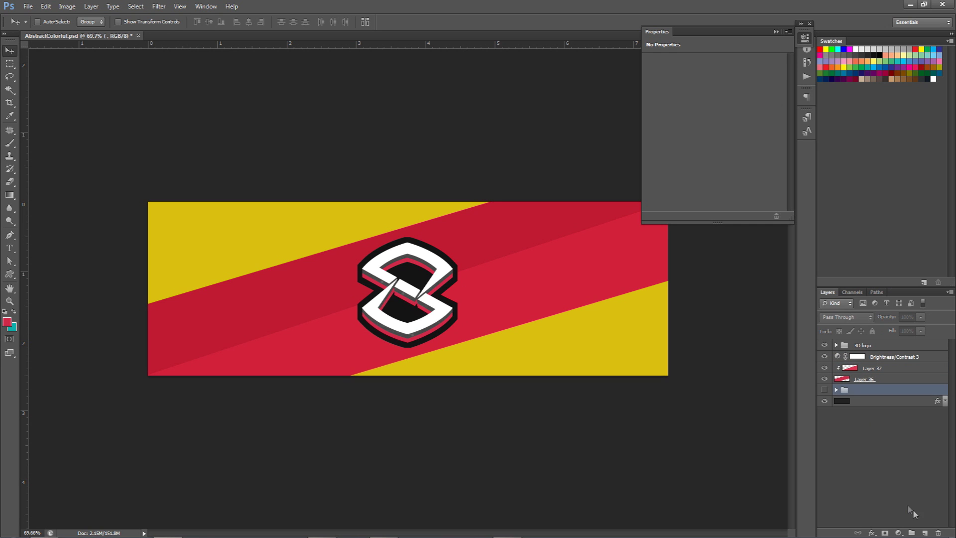
{"action": "left_click", "coordinate": [923, 533]}
{"action": "key", "text": "ctrl+semicolon"}
{"action": "key", "text": "m"}
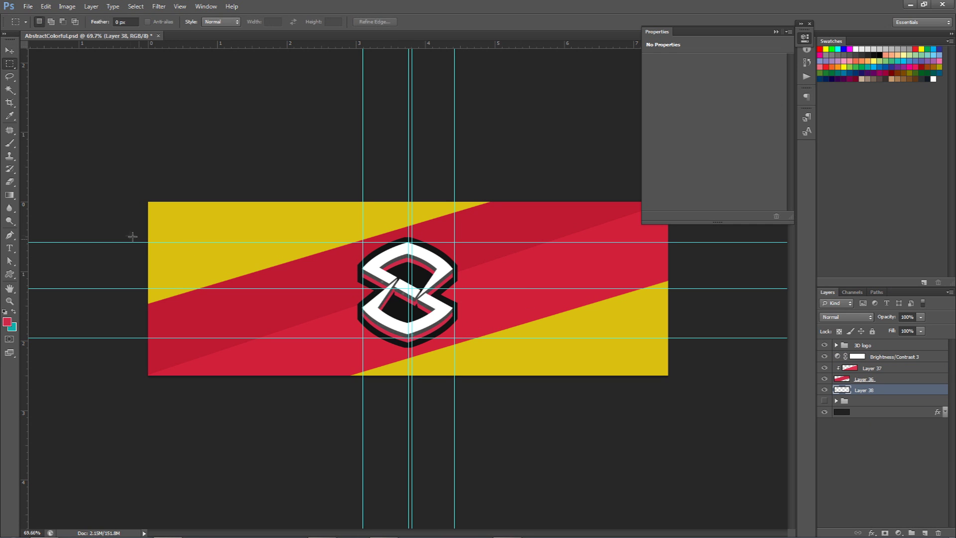
{"action": "left_click_drag", "start_coordinate": [148, 242], "coordinate": [674, 341]}
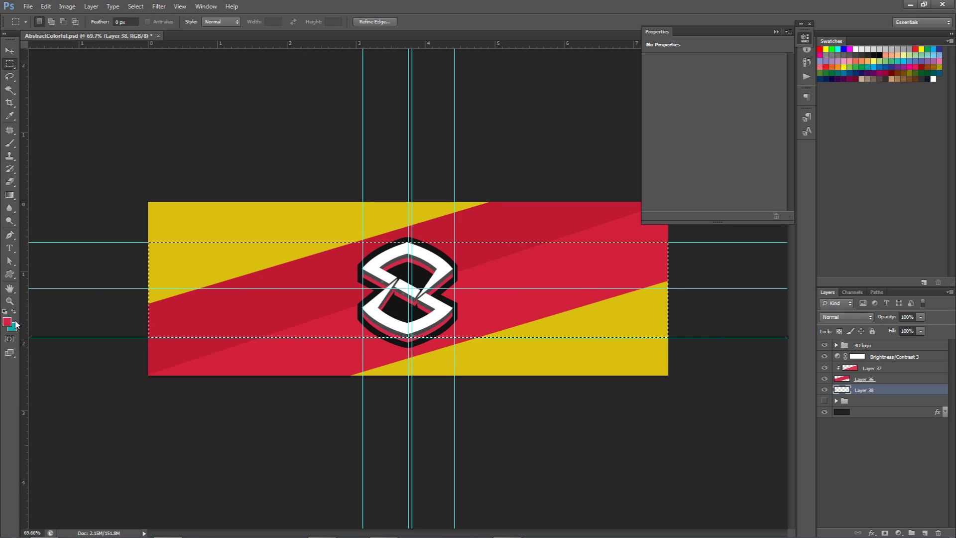
{"action": "key", "text": "ctrl+BackSpace"}
{"action": "key", "text": "ctrl+h"}
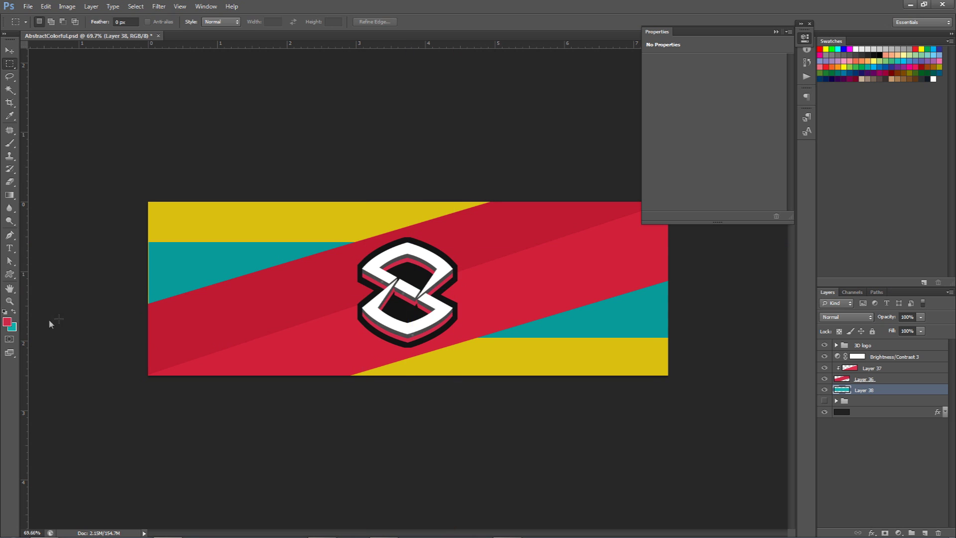
{"action": "key", "text": "v"}
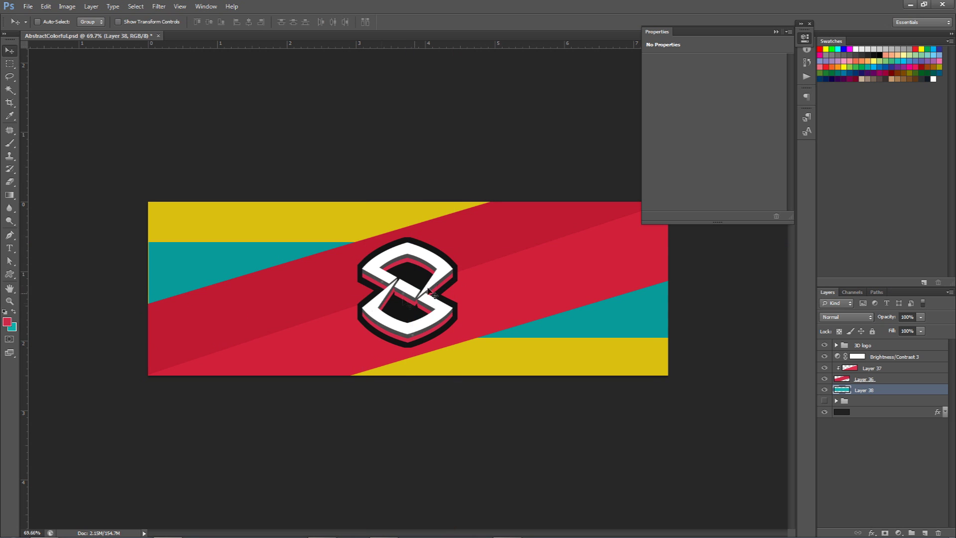
{"action": "left_click", "coordinate": [805, 40]}
Add a new layer above the 3D logo group, and choose a soft round brush with white as the foreground colour.
{"action": "left_click", "coordinate": [876, 346]}
{"action": "left_click", "coordinate": [924, 531]}
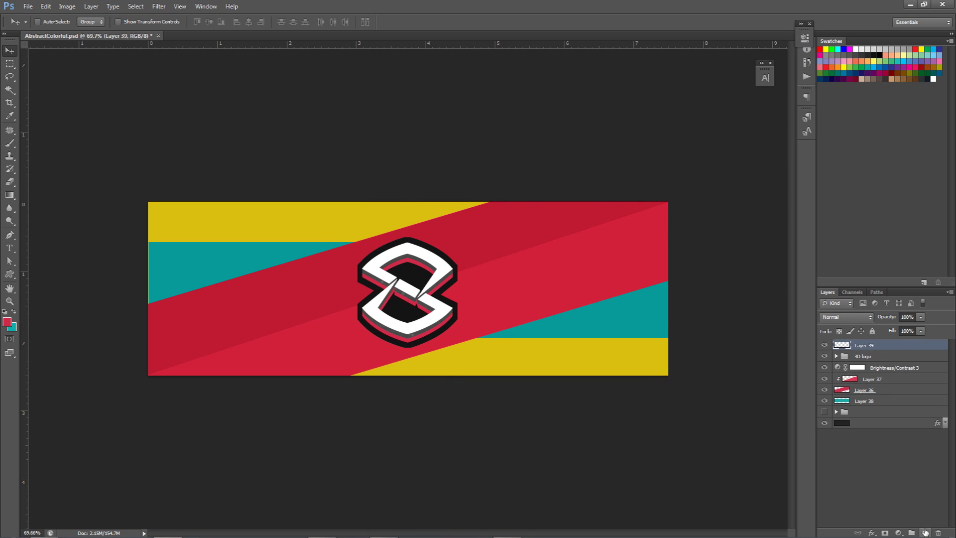
{"action": "key", "text": "b"}
{"action": "right_click", "coordinate": [450, 291]}
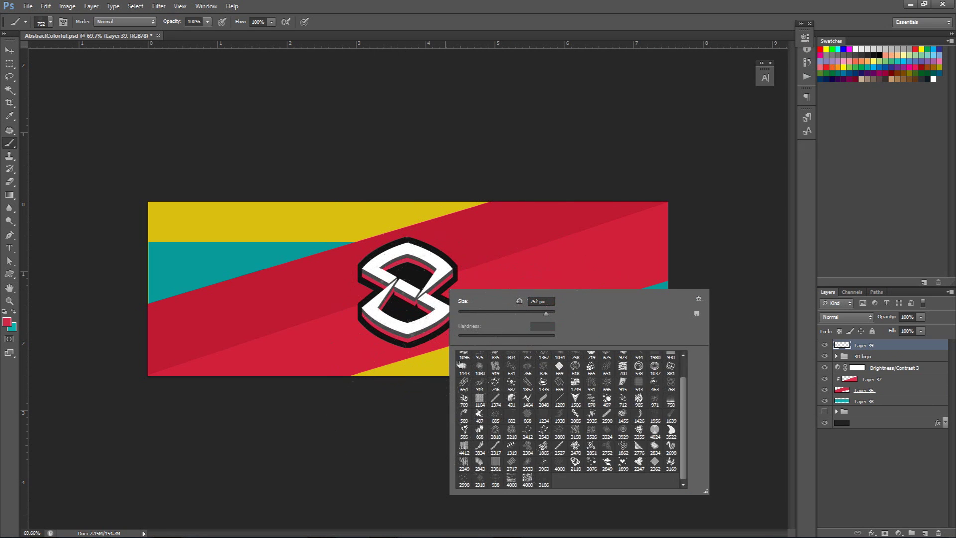
{"action": "left_click", "coordinate": [464, 358]}
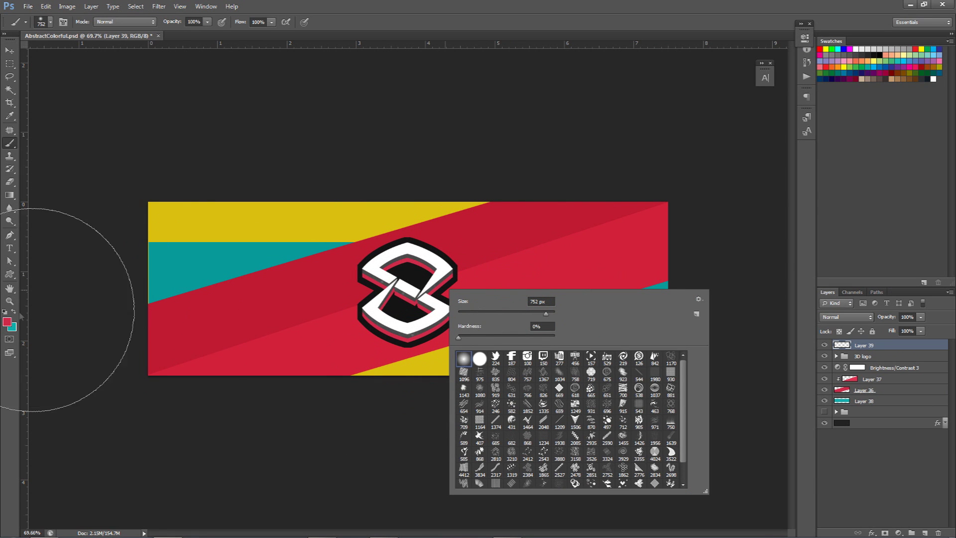
{"action": "left_click", "coordinate": [7, 321]}
{"action": "left_click", "coordinate": [403, 249]}
{"action": "left_click", "coordinate": [811, 259]}
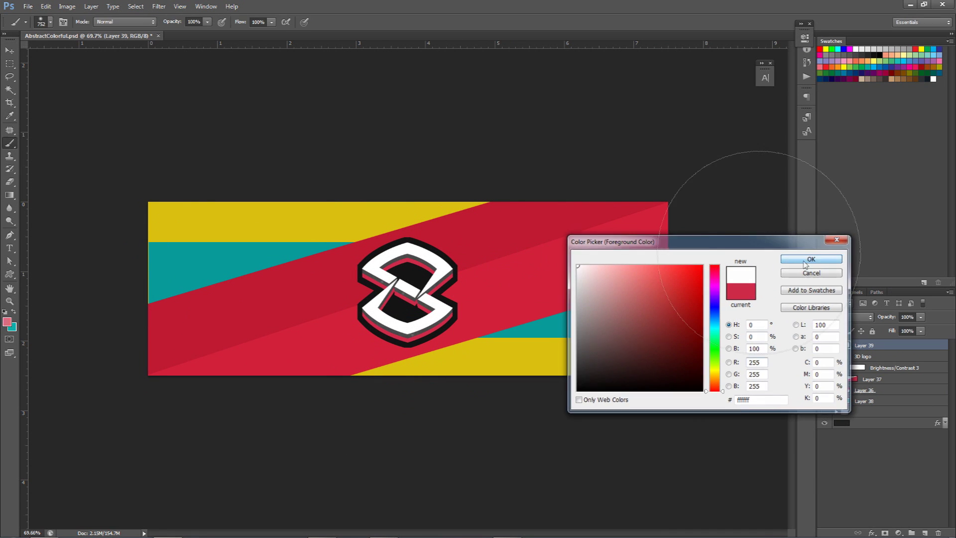
Paint a soft white glow from above the banner over the logo with a 1122 px brush, and set the layer's opacity to 58%.
{"action": "right_click", "coordinate": [386, 255], "text": "alt"}
{"action": "left_click", "coordinate": [414, 114]}
{"action": "key", "text": "ctrl+z"}
{"action": "left_click", "coordinate": [418, 124]}
{"action": "key", "text": "ctrl+z"}
{"action": "right_click", "coordinate": [392, 228], "text": "alt"}
{"action": "left_click", "coordinate": [407, 65]}
{"action": "left_click", "coordinate": [406, 62]}
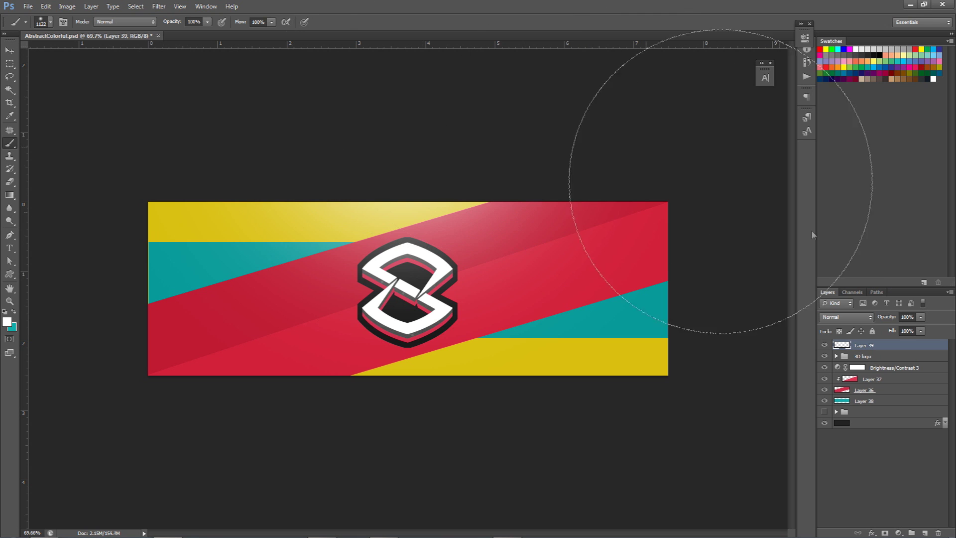
{"action": "left_click", "coordinate": [921, 317]}
{"action": "left_click_drag", "start_coordinate": [922, 328], "coordinate": [898, 330]}
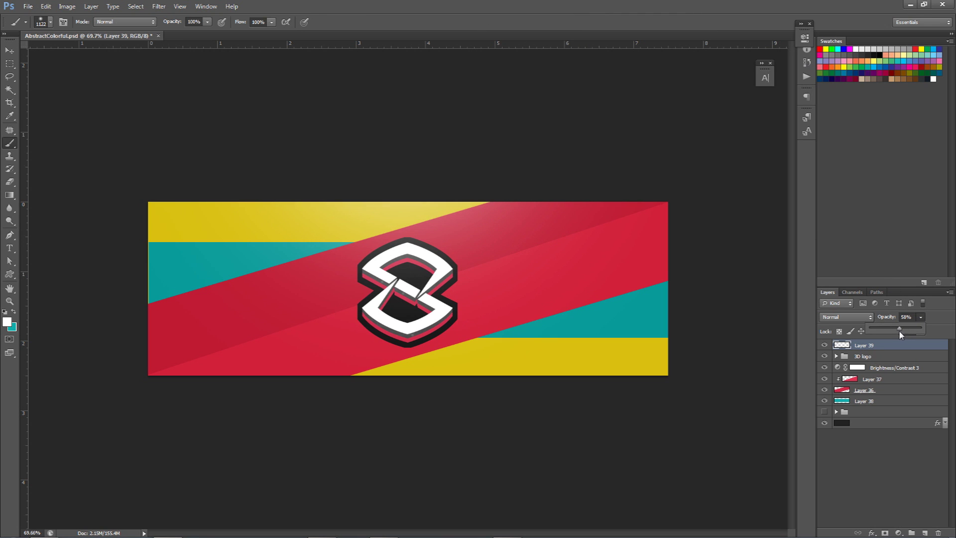
Add a Brightness/Contrast adjustment layer above the glow layer, with brightness -8 and contrast 14.
{"action": "left_click", "coordinate": [898, 533]}
{"action": "left_click", "coordinate": [876, 353]}
{"action": "mouse_move", "coordinate": [714, 107]}
{"action": "left_mouse_down"}
{"action": "mouse_move", "coordinate": [724, 109]}
{"action": "mouse_move", "coordinate": [711, 89]}
{"action": "mouse_move", "coordinate": [723, 109]}
{"action": "left_mouse_up"}
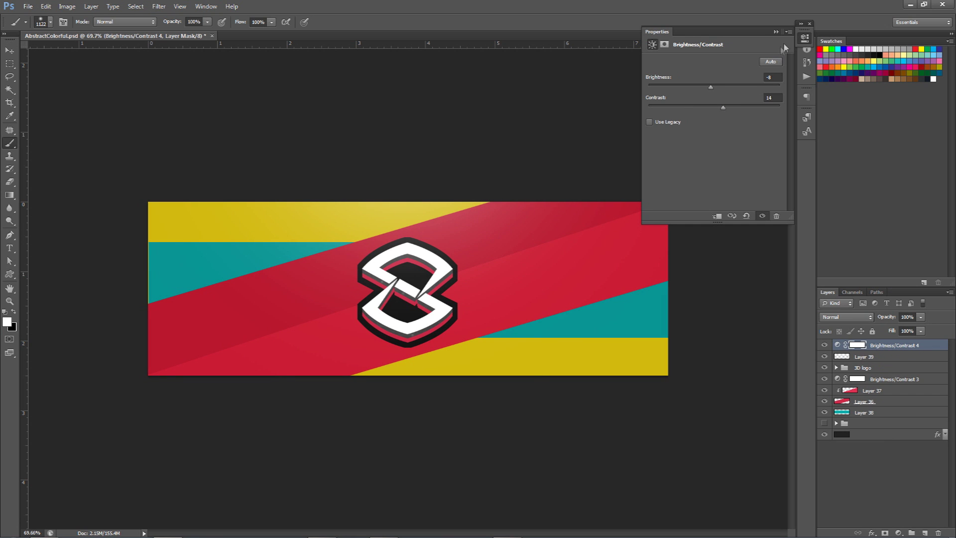
{"action": "left_click", "coordinate": [804, 42]}
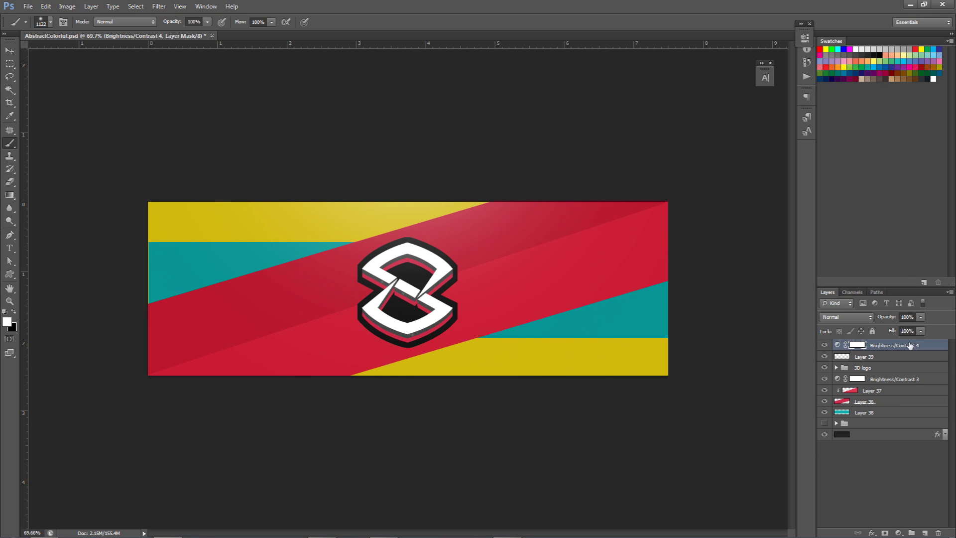
{"action": "key", "text": "v"}
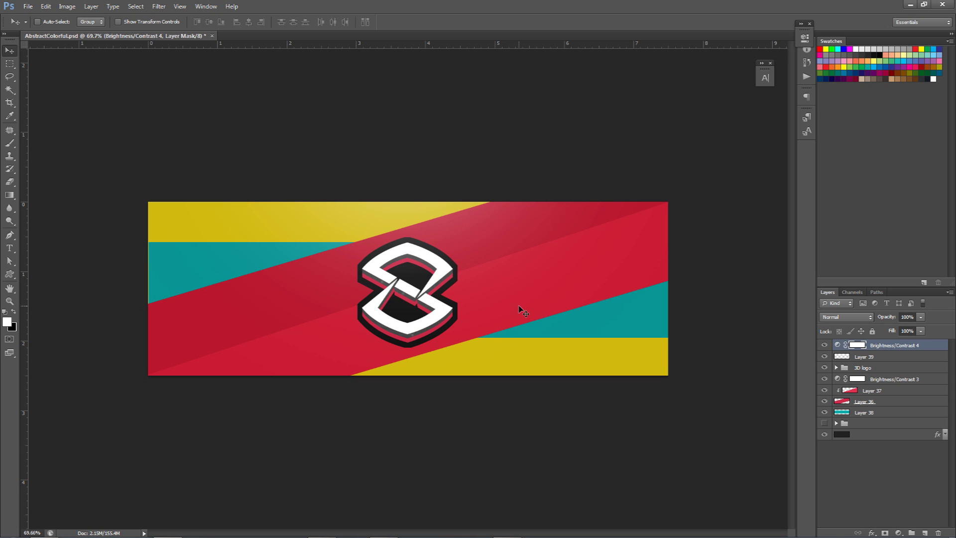
On a new layer above the clipped light red layer, stamp the banner with a white 4000 px blocky texture brush.
{"action": "left_click", "coordinate": [874, 391]}
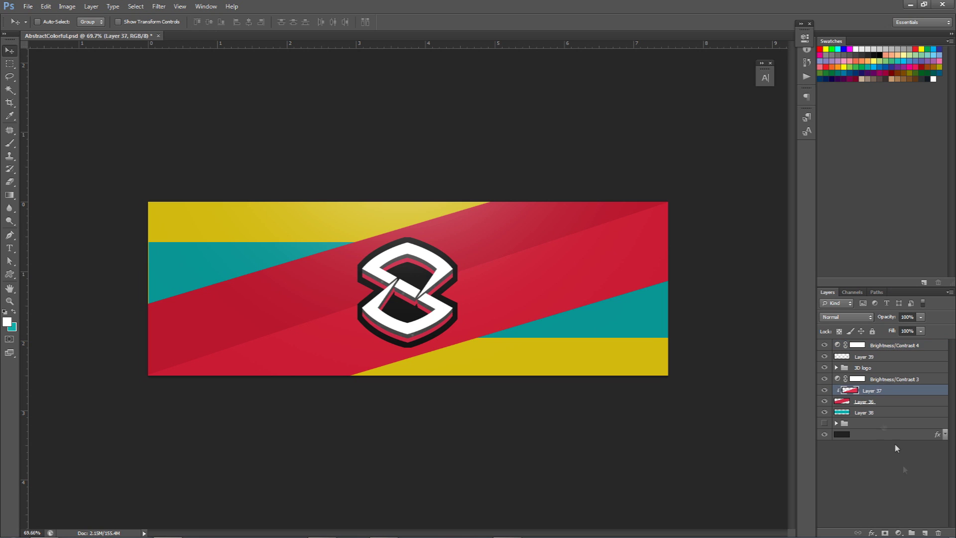
{"action": "left_click", "coordinate": [924, 531]}
{"action": "key", "text": "b"}
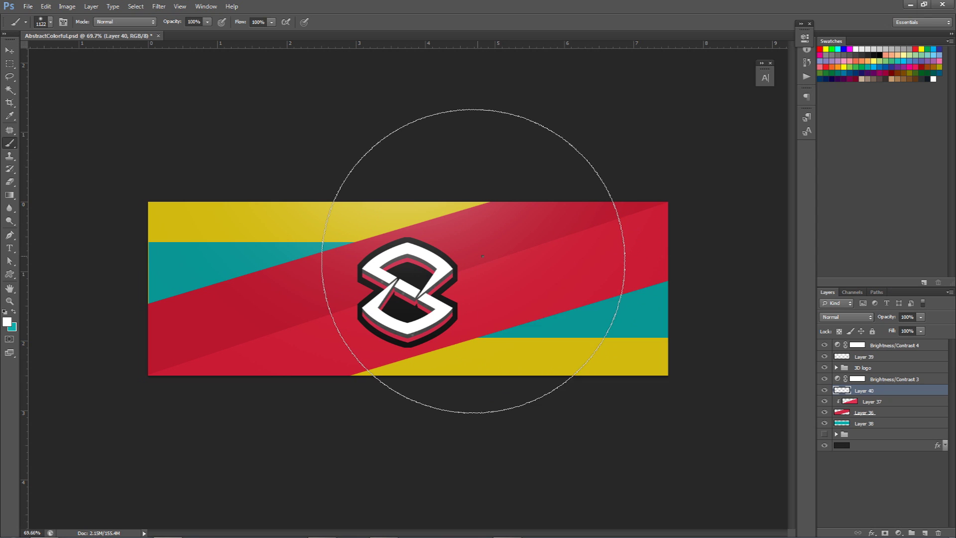
{"action": "right_click", "coordinate": [479, 257]}
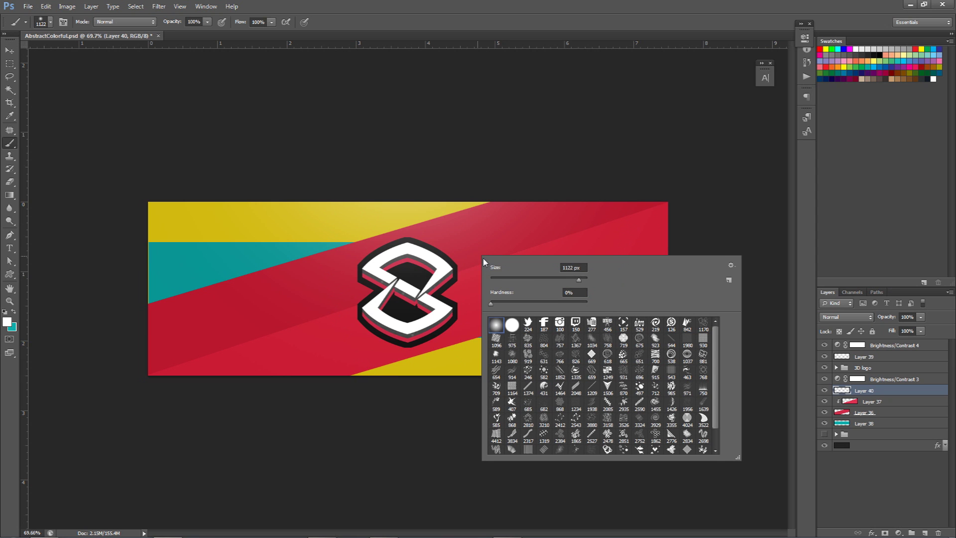
{"action": "scroll", "coordinate": [605, 382], "scroll_direction": "down", "scroll_amount": 2}
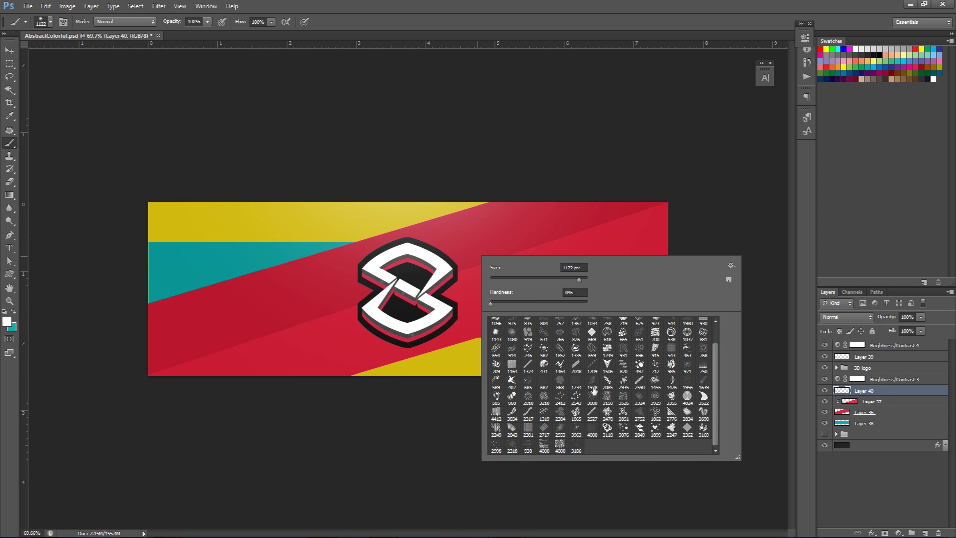
{"action": "double_click", "coordinate": [560, 443]}
{"action": "left_click", "coordinate": [345, 269]}
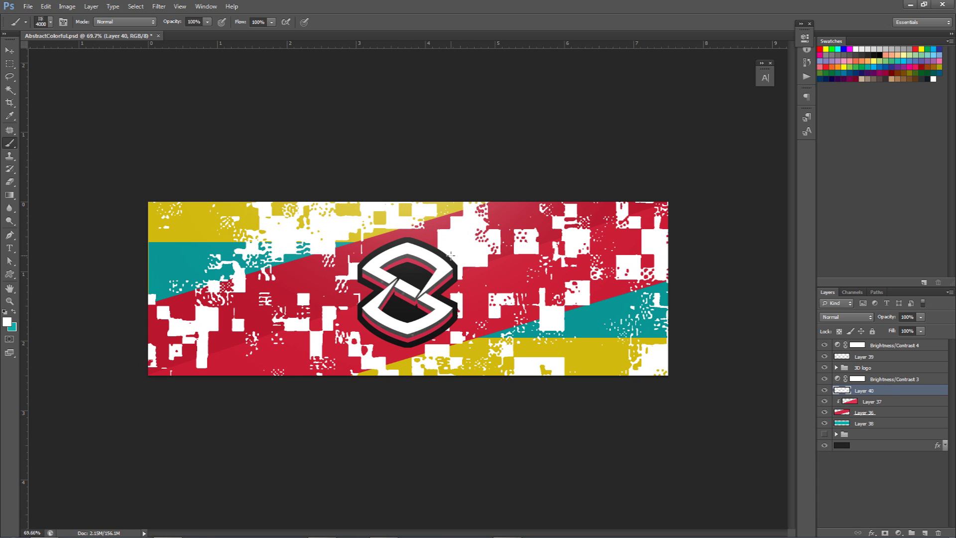
{"action": "left_click", "coordinate": [50, 23]}
{"action": "left_click", "coordinate": [426, 228]}
Apply a Motion Blur to the white texture layer with an angle of 17° and a distance of 2000 pixels.
{"action": "mouse_move", "coordinate": [167, 106]}
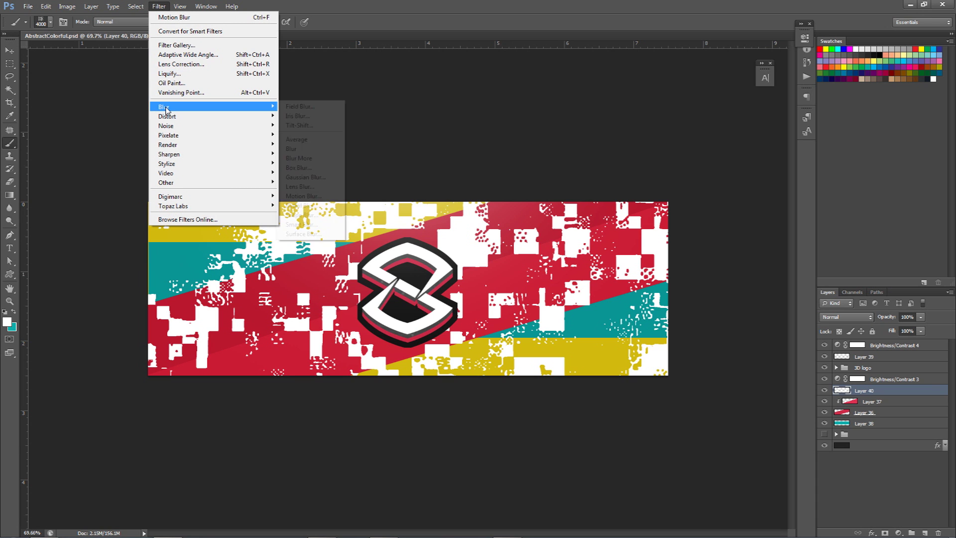
{"action": "left_click", "coordinate": [304, 196]}
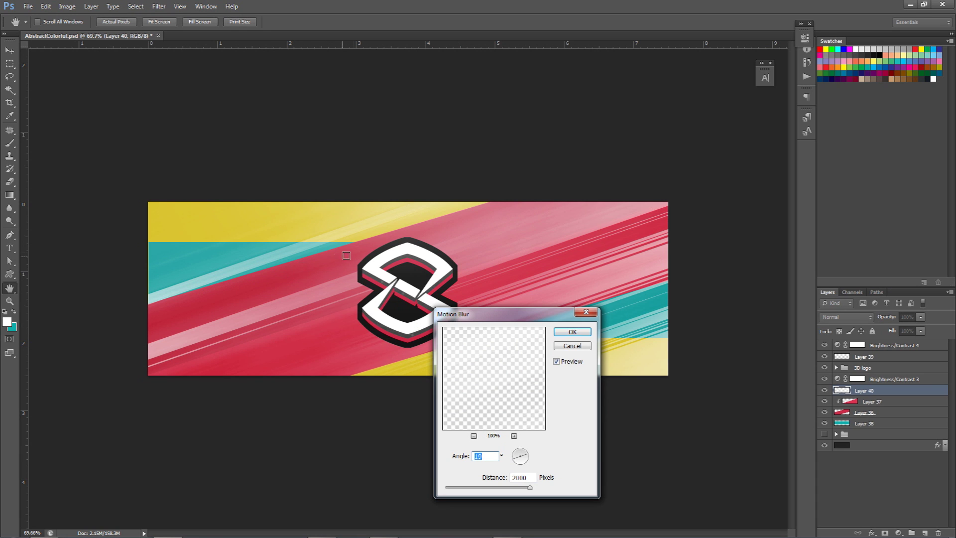
{"action": "left_click", "coordinate": [527, 457]}
{"action": "left_click", "coordinate": [527, 458]}
{"action": "left_click", "coordinate": [526, 456]}
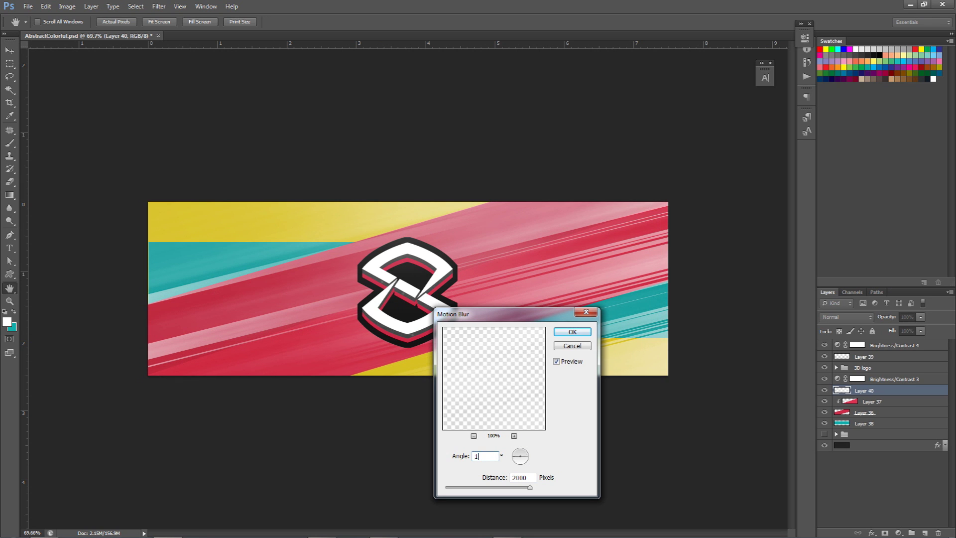
{"action": "key", "text": "Up"}
{"action": "key", "text": "Up"}
{"action": "key", "text": "Up"}
{"action": "key", "text": "Up"}
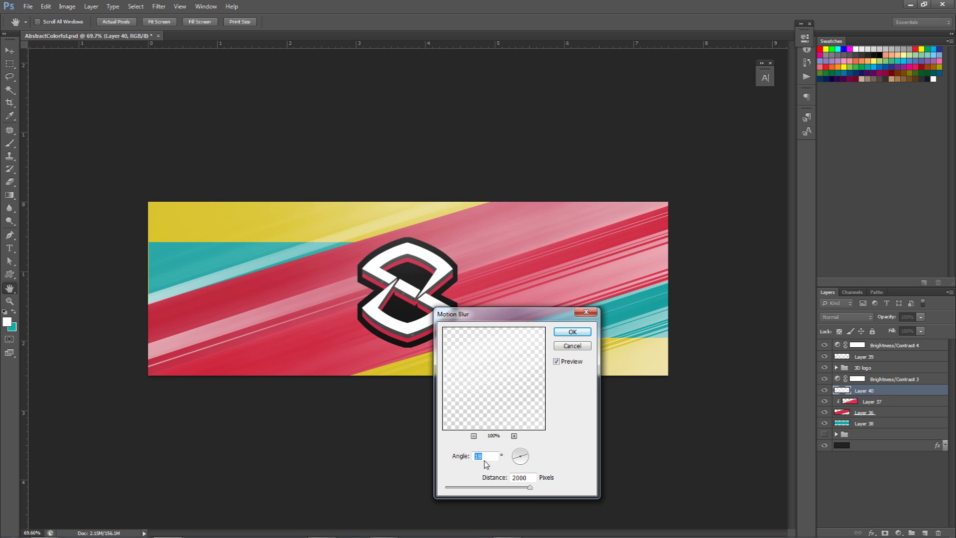
{"action": "type", "text": "17"}
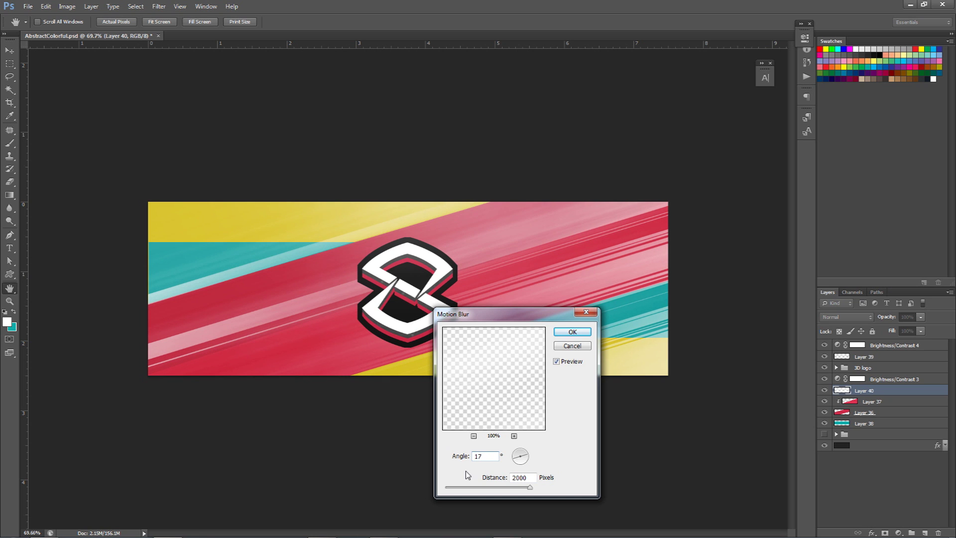
{"action": "left_click", "coordinate": [572, 331]}
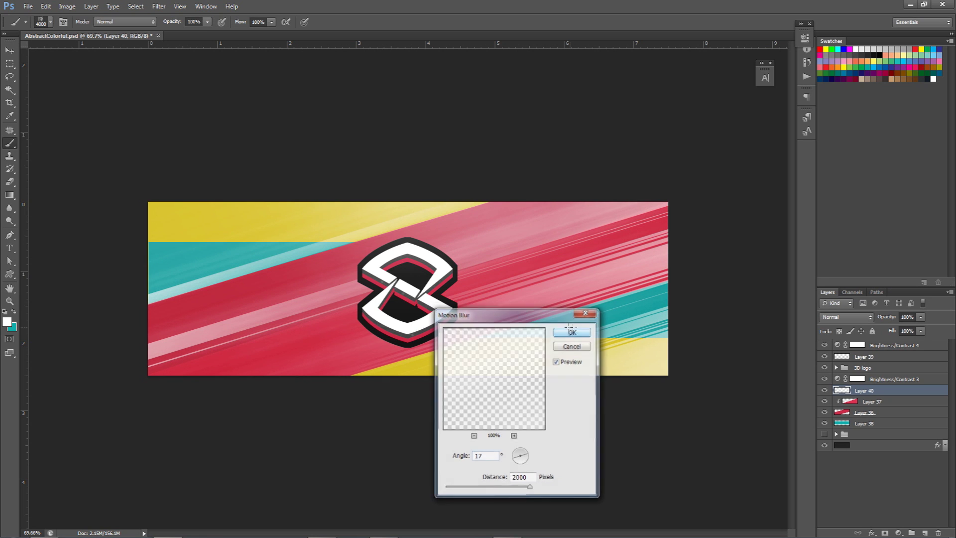
{"action": "key", "text": "v"}
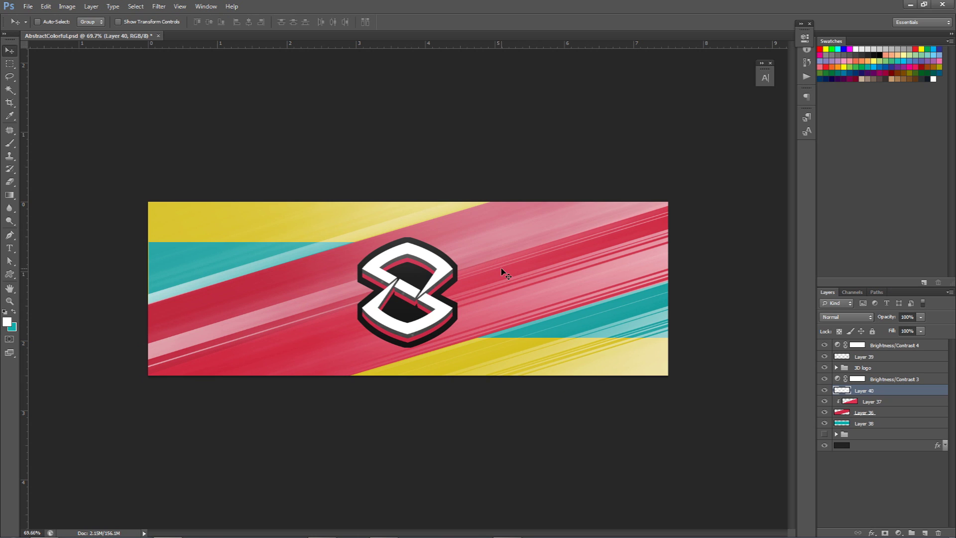
Set the blurred texture layer's blend mode to Overlay and its opacity to 69%.
{"action": "left_click", "coordinate": [856, 323]}
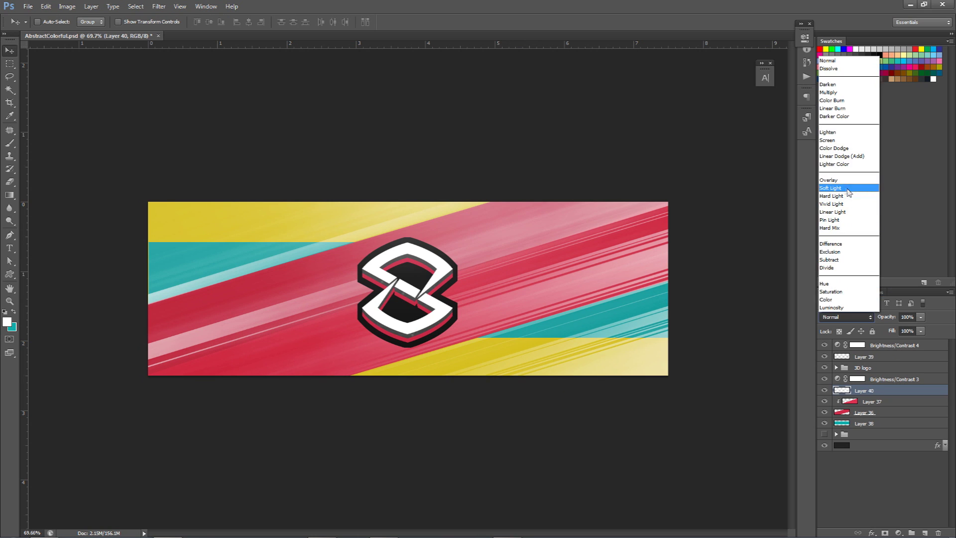
{"action": "left_click", "coordinate": [845, 188]}
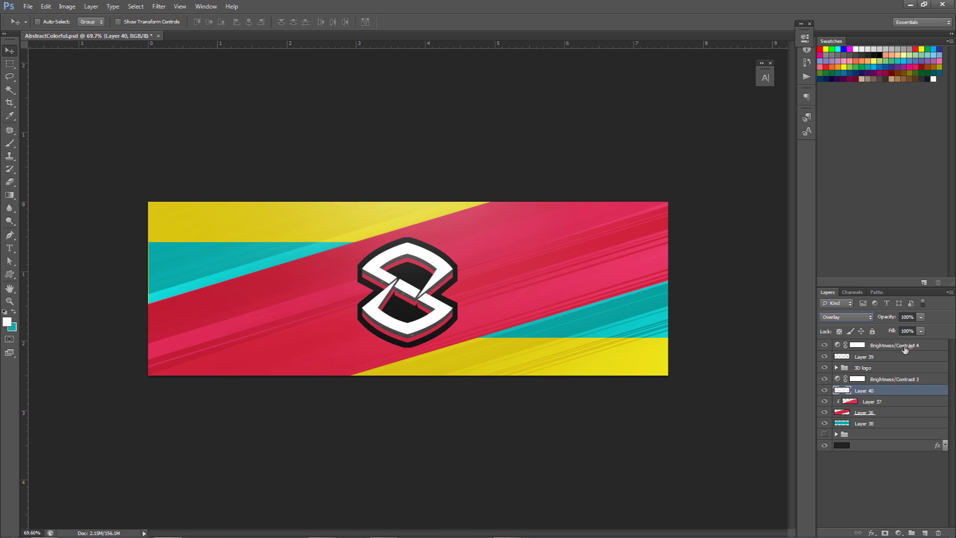
{"action": "left_click", "coordinate": [920, 317]}
{"action": "left_click_drag", "start_coordinate": [922, 329], "coordinate": [906, 331]}
{"action": "left_click", "coordinate": [561, 294]}
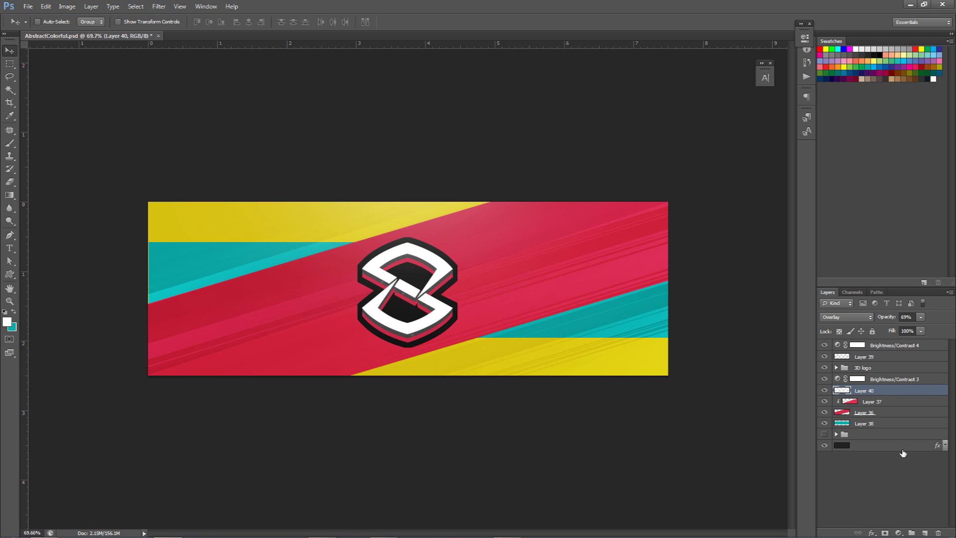
Add a new layer above the blurred texture layer and choose the scattered-circles brush preset.
{"action": "left_click", "coordinate": [925, 532]}
{"action": "key", "text": "b"}
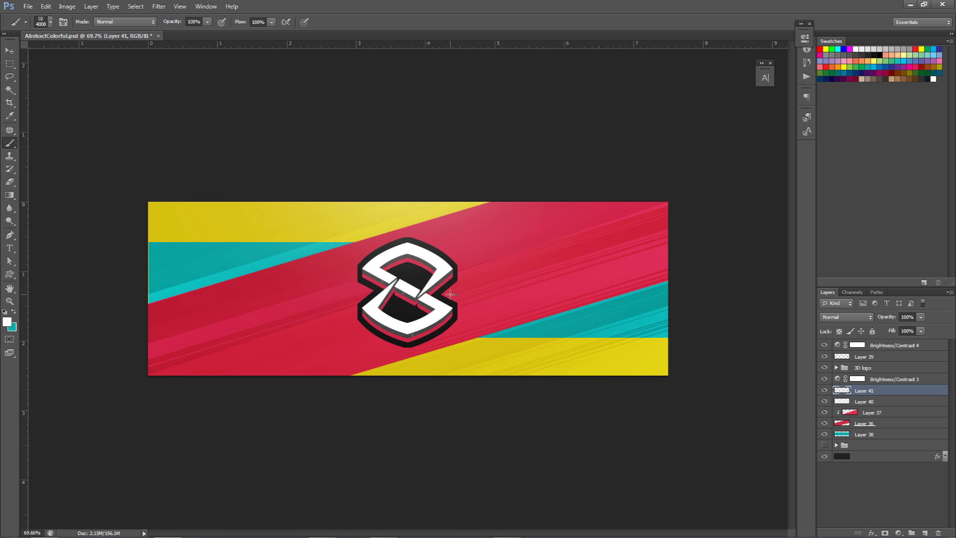
{"action": "right_click", "coordinate": [455, 294]}
{"action": "scroll", "coordinate": [584, 411], "scroll_direction": "up", "scroll_amount": 1}
{"action": "scroll", "coordinate": [585, 418], "scroll_direction": "down", "scroll_amount": 3}
{"action": "scroll", "coordinate": [588, 416], "scroll_direction": "up", "scroll_amount": 3}
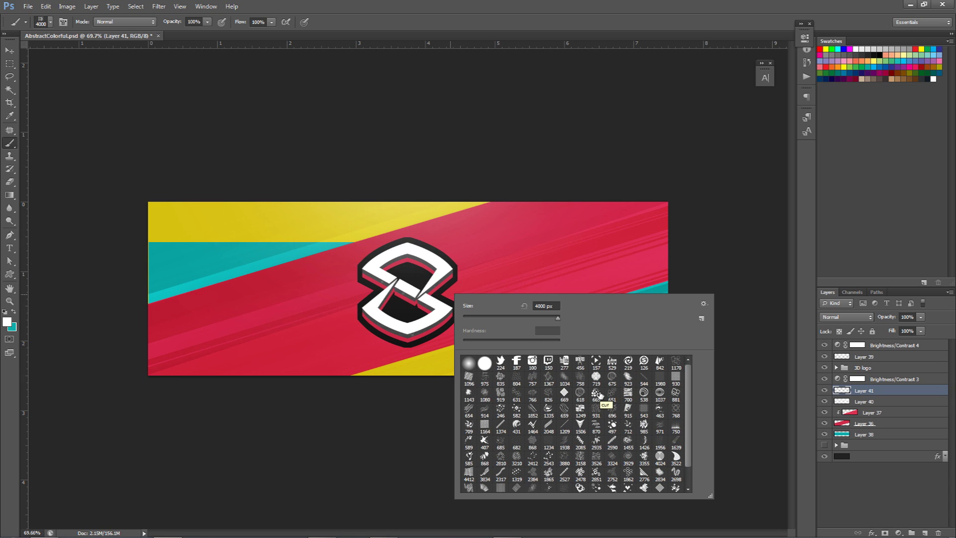
{"action": "scroll", "coordinate": [599, 398], "scroll_direction": "down", "scroll_amount": 2}
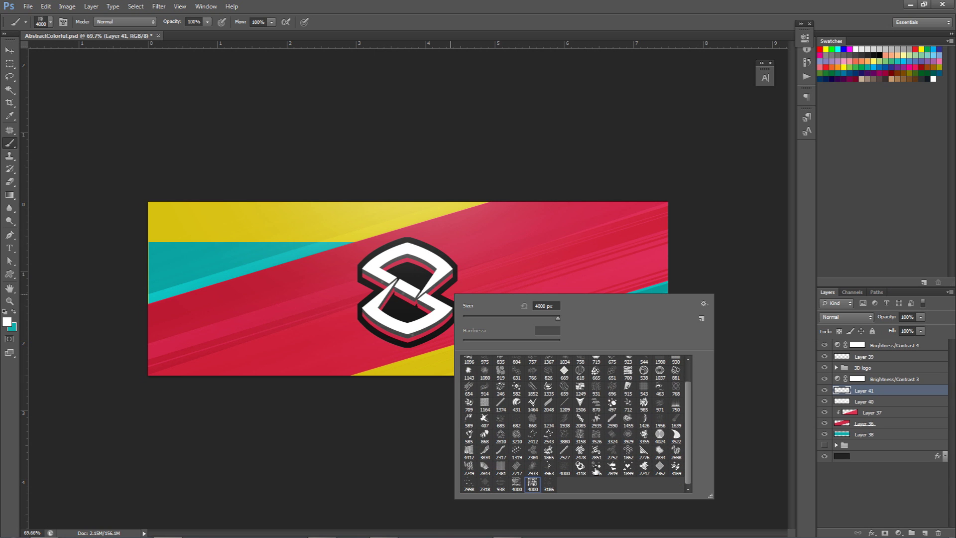
{"action": "left_click", "coordinate": [596, 468]}
{"action": "left_click", "coordinate": [304, 278]}
{"action": "left_click", "coordinate": [304, 277]}
{"action": "key", "text": "ctrl+alt+z"}
{"action": "key", "text": "ctrl+alt+z"}
Stamp black scattered circles over the banner's left and right halves on the new layer, with the brush sized 693 px.
{"action": "left_click", "coordinate": [9, 322]}
{"action": "left_click_drag", "start_coordinate": [585, 374], "coordinate": [525, 428]}
{"action": "left_click", "coordinate": [812, 259]}
{"action": "key", "text": "b"}
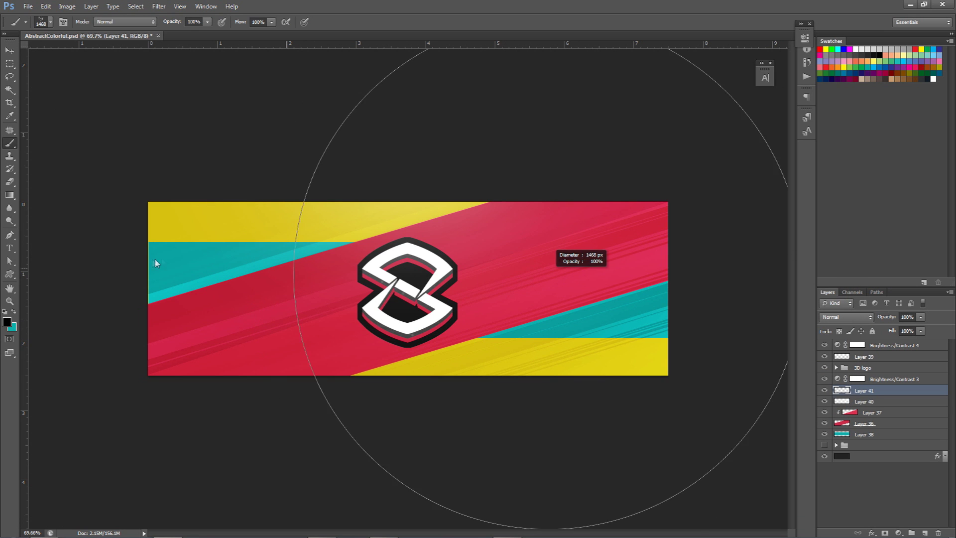
{"action": "left_click", "coordinate": [238, 224]}
{"action": "left_click", "coordinate": [484, 469]}
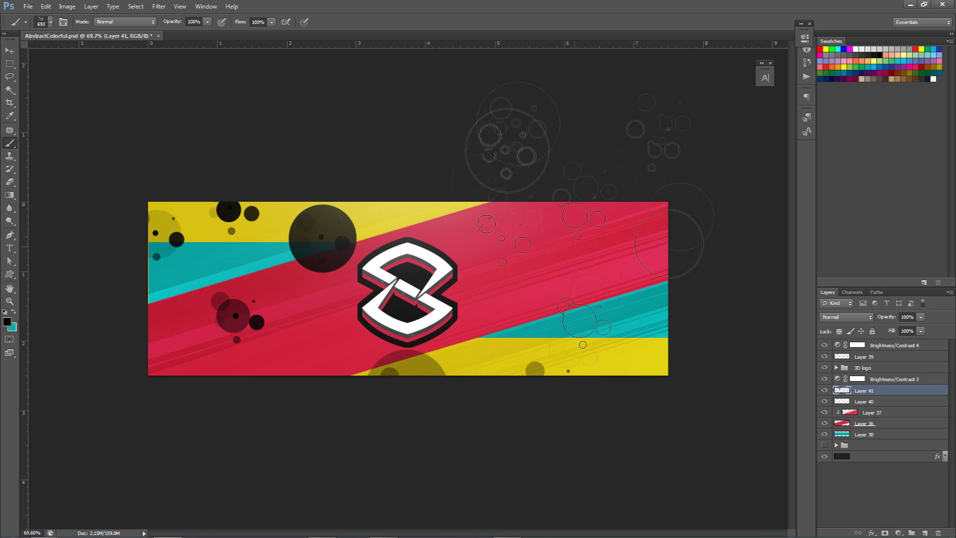
{"action": "left_click", "coordinate": [599, 185]}
{"action": "key", "text": "ctrl+z"}
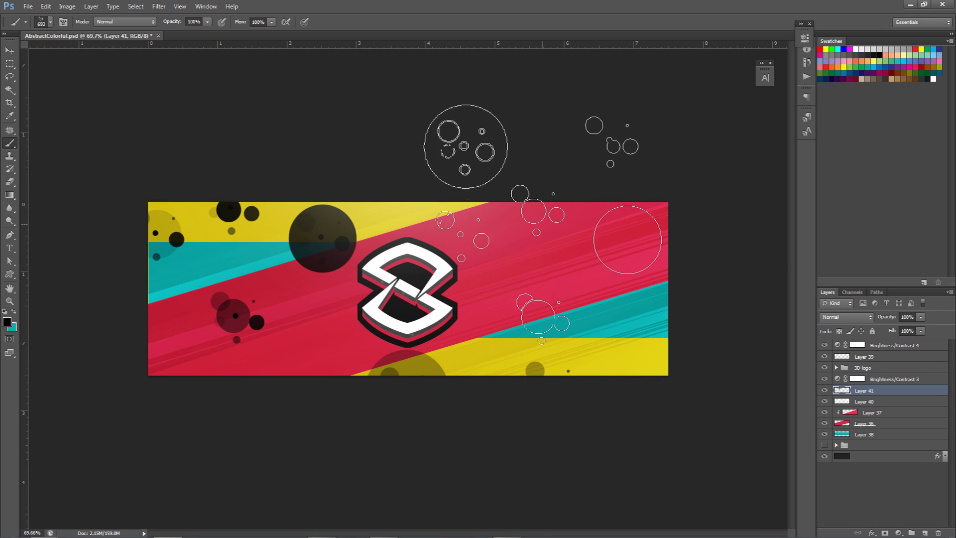
{"action": "left_click", "coordinate": [543, 224]}
Set the circles layer's blend mode to Overlay and its opacity to 47%.
{"action": "left_click", "coordinate": [846, 316]}
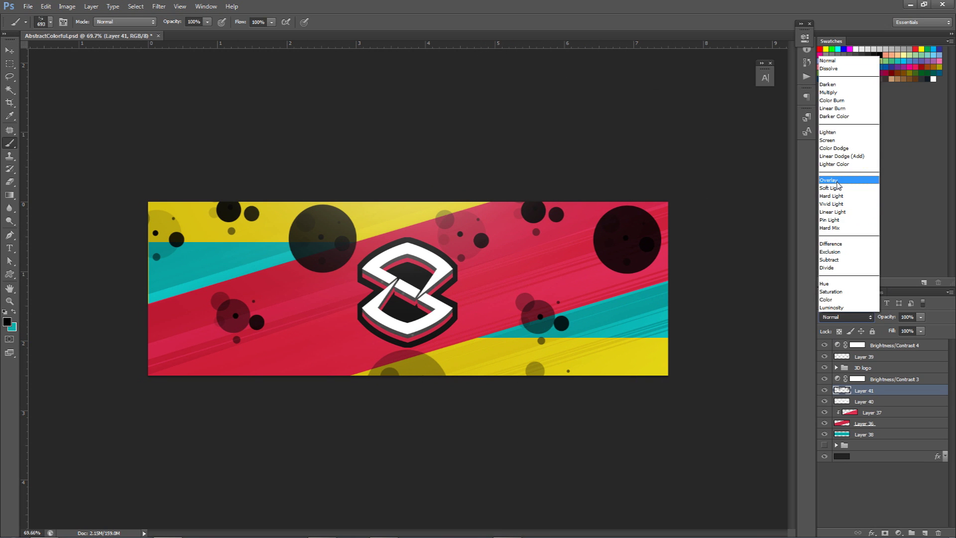
{"action": "left_click", "coordinate": [838, 187]}
{"action": "left_click", "coordinate": [921, 316]}
{"action": "left_click_drag", "start_coordinate": [921, 328], "coordinate": [891, 329]}
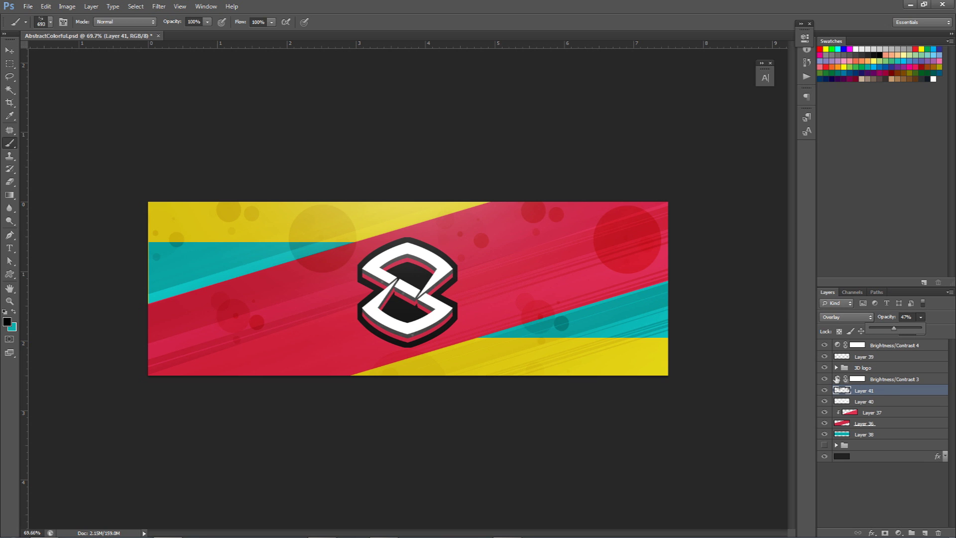
Add a Pattern Overlay to the circles layer in Normal mode at 100% opacity, with the pattern scaled down to about 25%.
{"action": "double_click", "coordinate": [891, 391]}
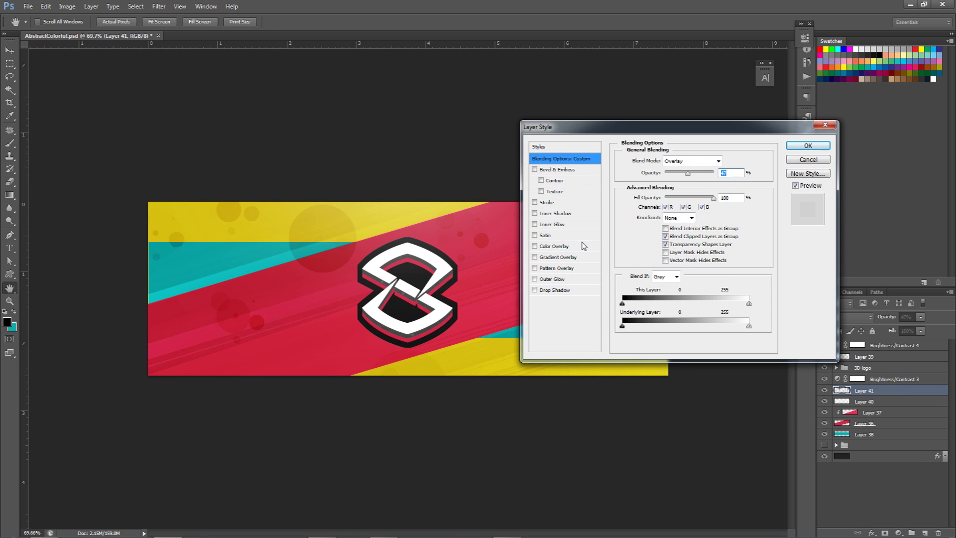
{"action": "left_click", "coordinate": [556, 268]}
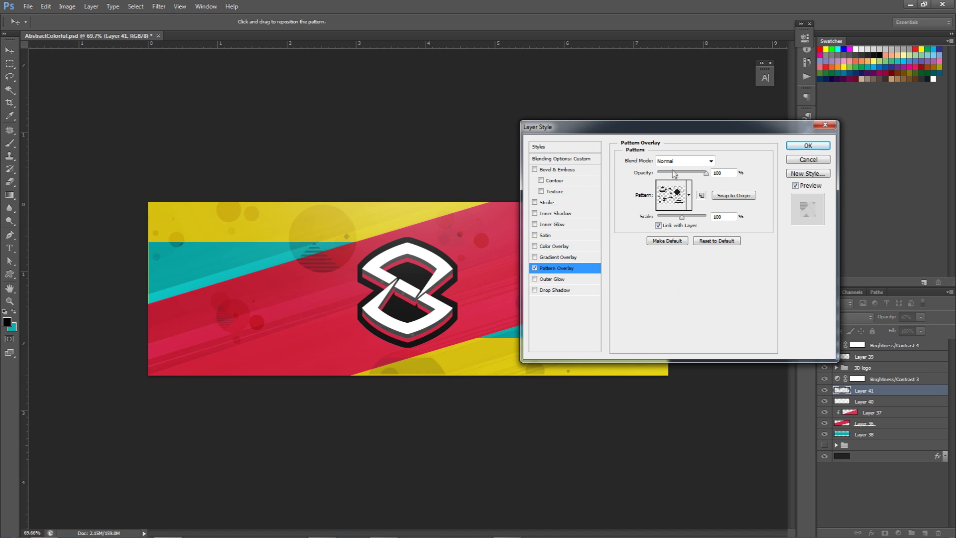
{"action": "left_click_drag", "start_coordinate": [667, 127], "coordinate": [697, 339]}
{"action": "left_click_drag", "start_coordinate": [694, 306], "coordinate": [691, 288]}
{"action": "left_click_drag", "start_coordinate": [705, 375], "coordinate": [688, 377]}
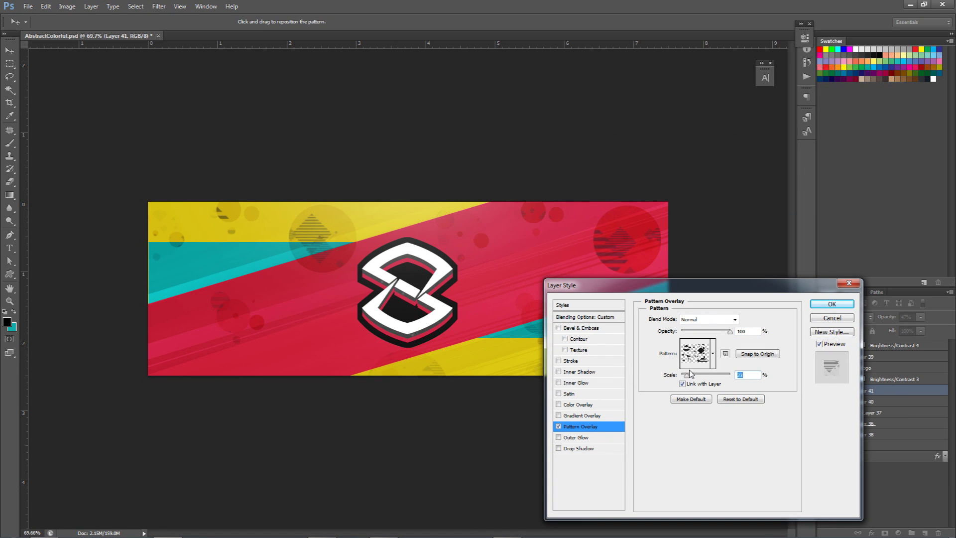
{"action": "left_click", "coordinate": [831, 303]}
Lower the patterned circles layer's opacity to 28%.
{"action": "left_click", "coordinate": [921, 317]}
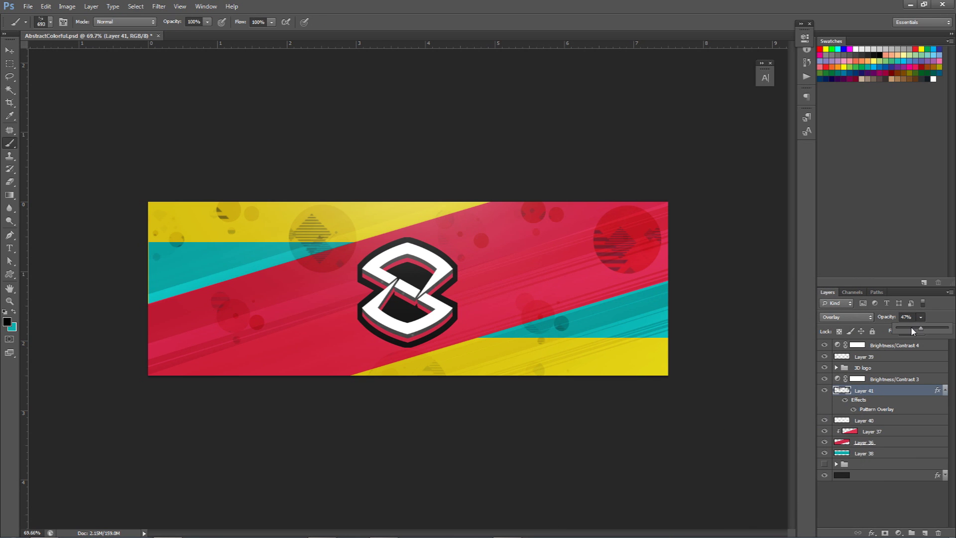
{"action": "left_click_drag", "start_coordinate": [913, 331], "coordinate": [903, 331]}
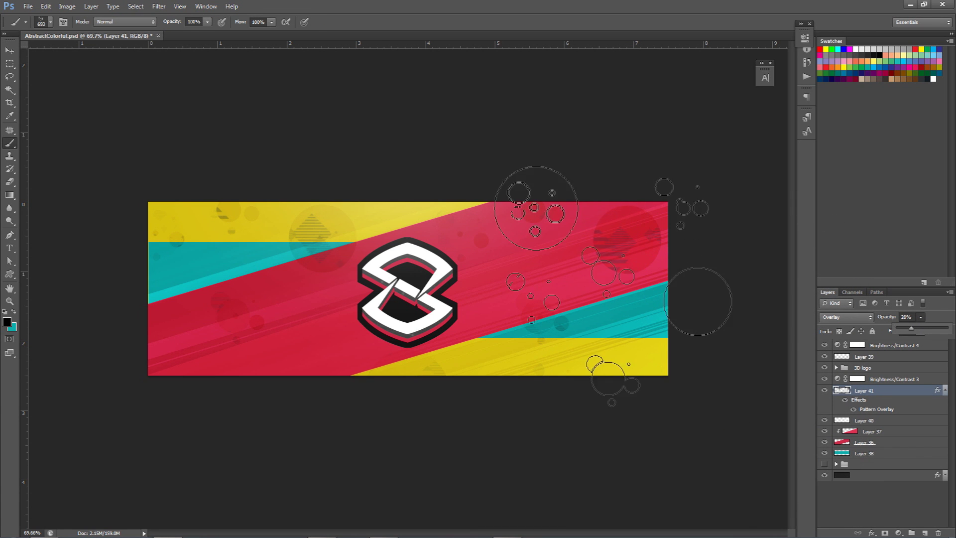
{"action": "key", "text": "v"}
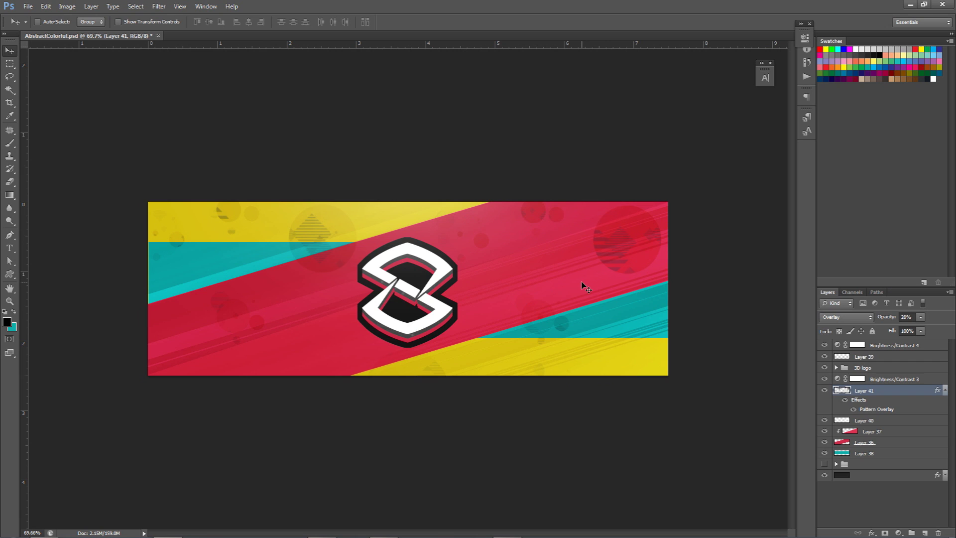